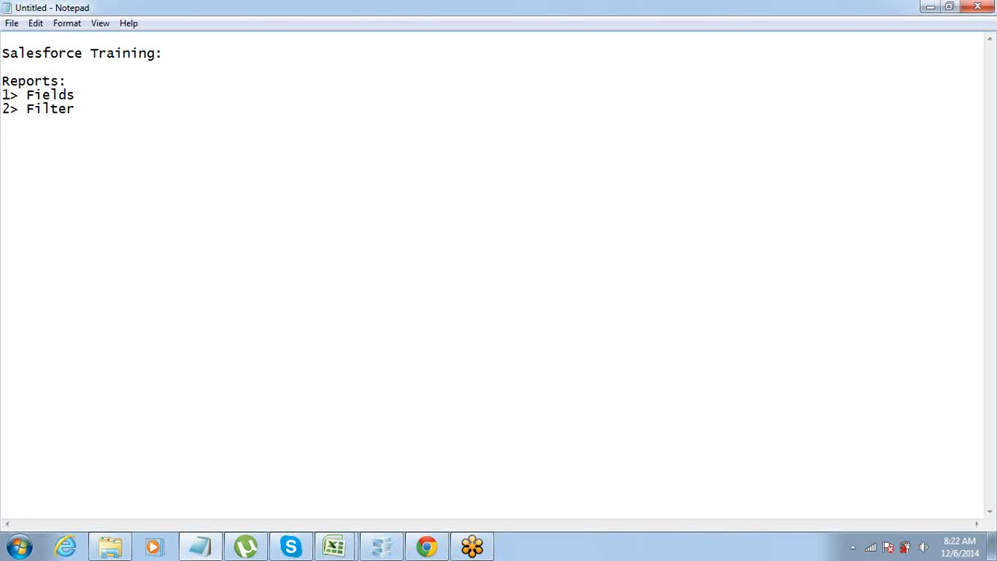
Add a third item "3> Format-" under Reports, with "Tabular" as an indented entry below it.
key(shift+Down)
key(Down)
text(3> Format -)
key(Tab)
text(Tabular)
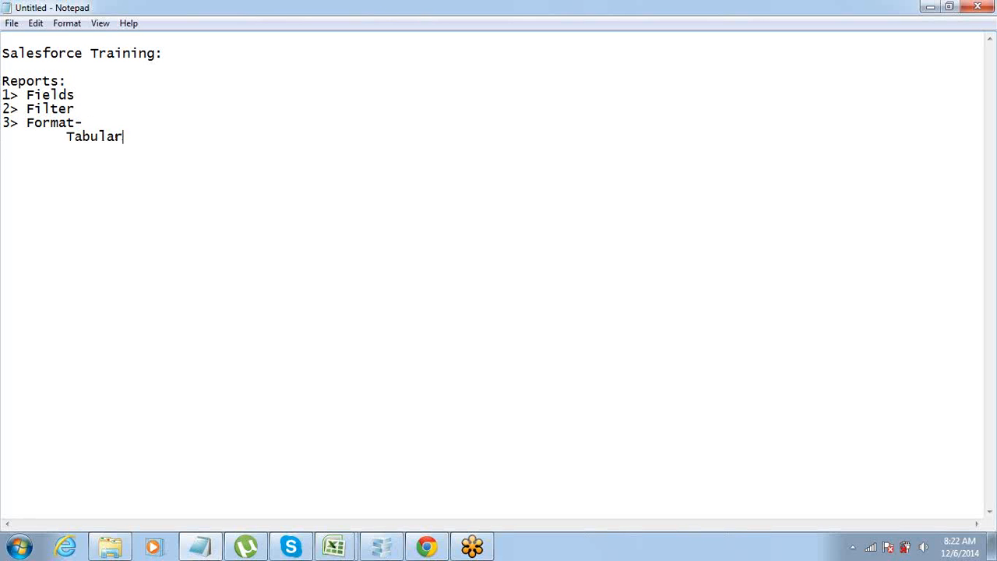
Add the indented entries Summary, Matrix and Joined on separate lines below Tabular.
key(Return)
key(Tab)
text(Summary)
key(Return)
key(Tab)
text(Matrix)
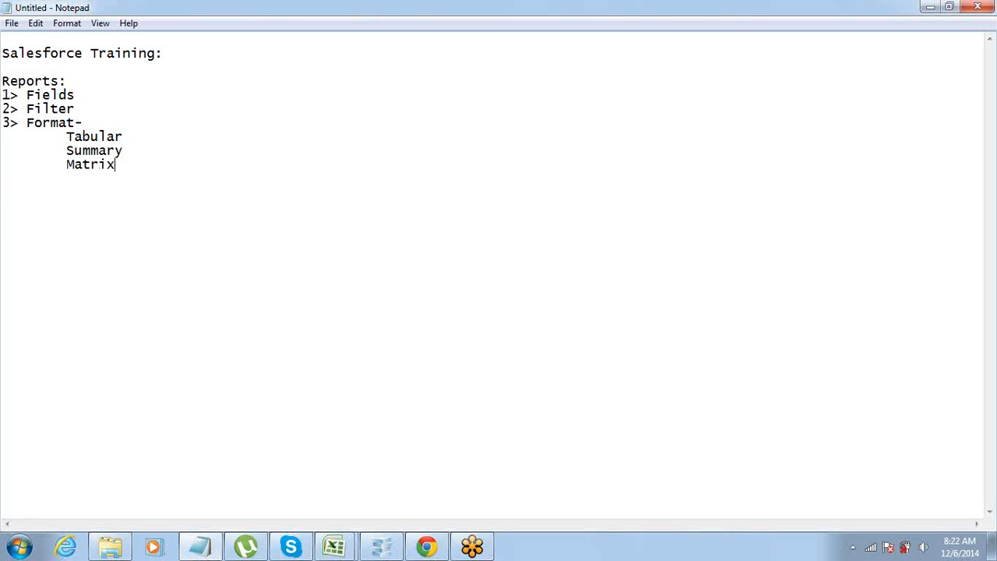
key(Return)
key(Tab)
text(Joined)
Go through the Tabular, Summary, Matrix and Joined report formats, highlighting each entry in the list.
key(shift+End)
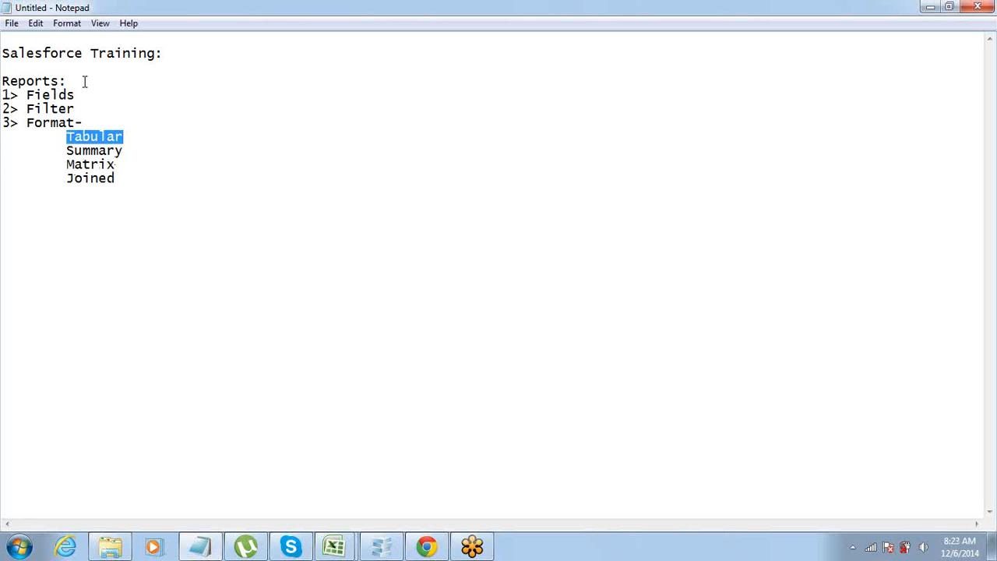
key(Right)
key(shift+End)
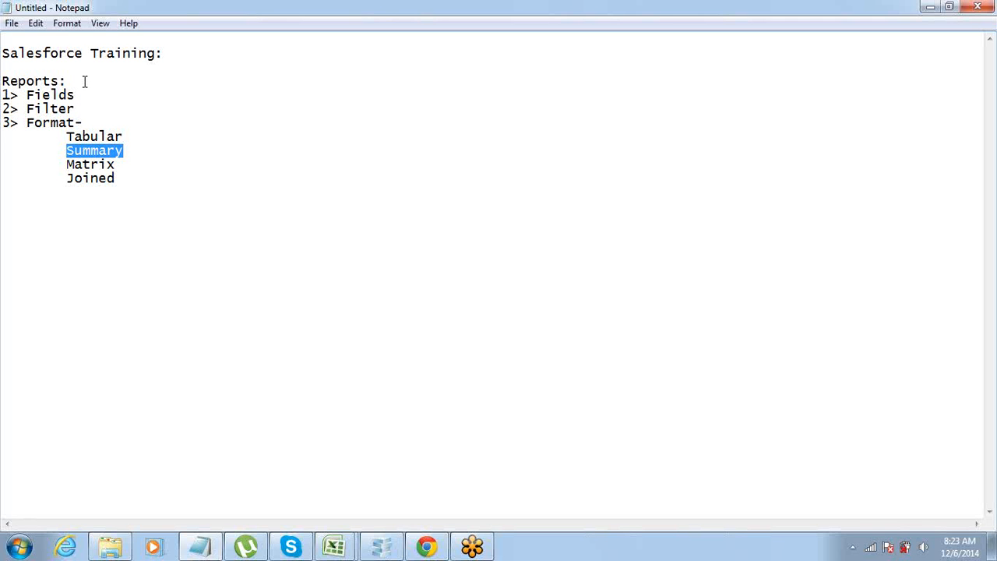
key(Down)
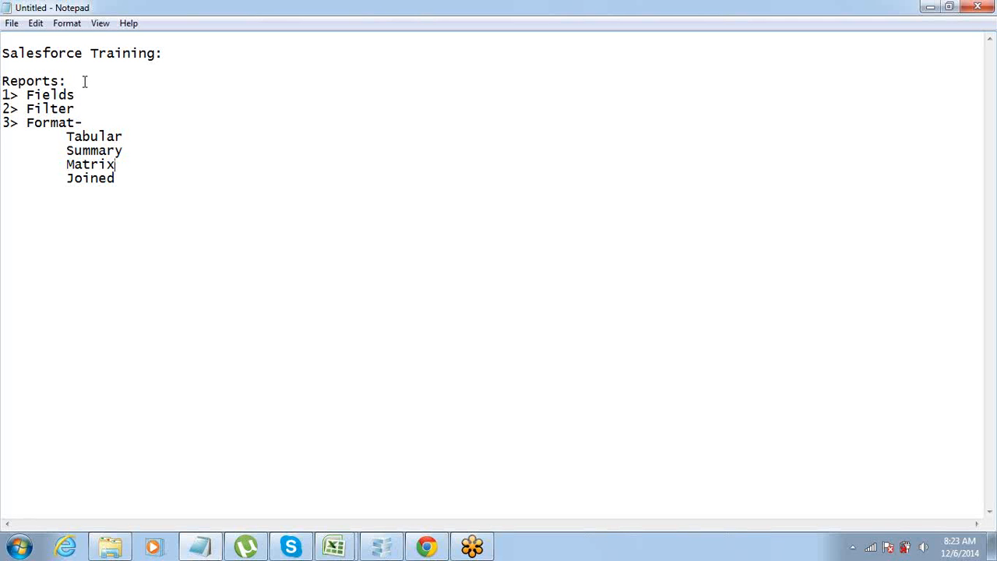
key(ctrl+shift+Left)
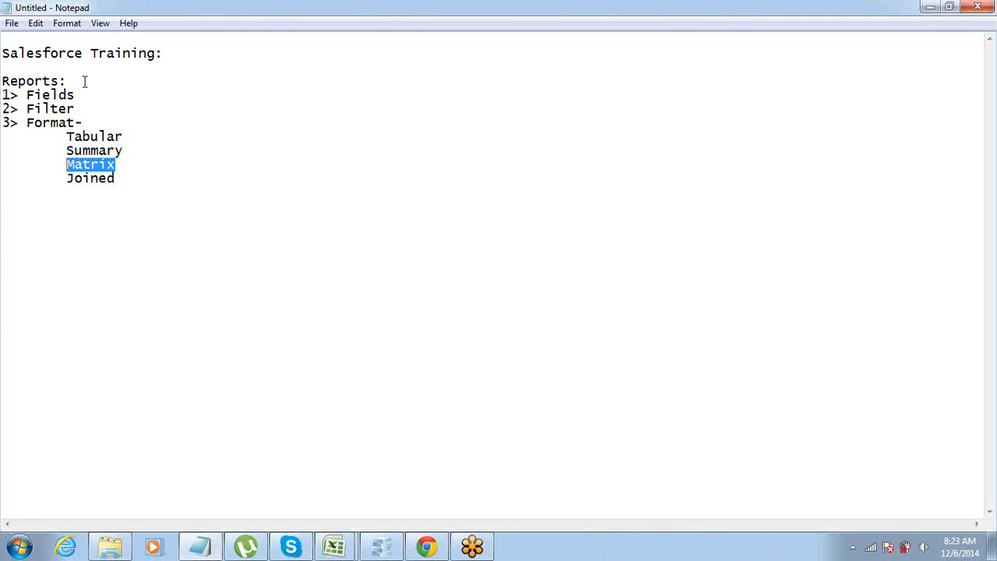
key(Up)
key(shift+End)
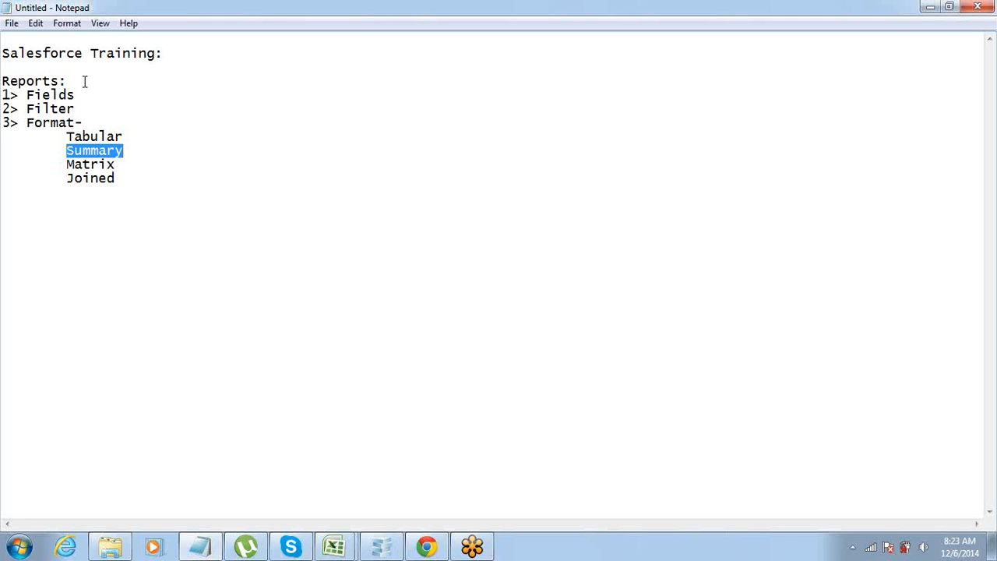
key(Down)
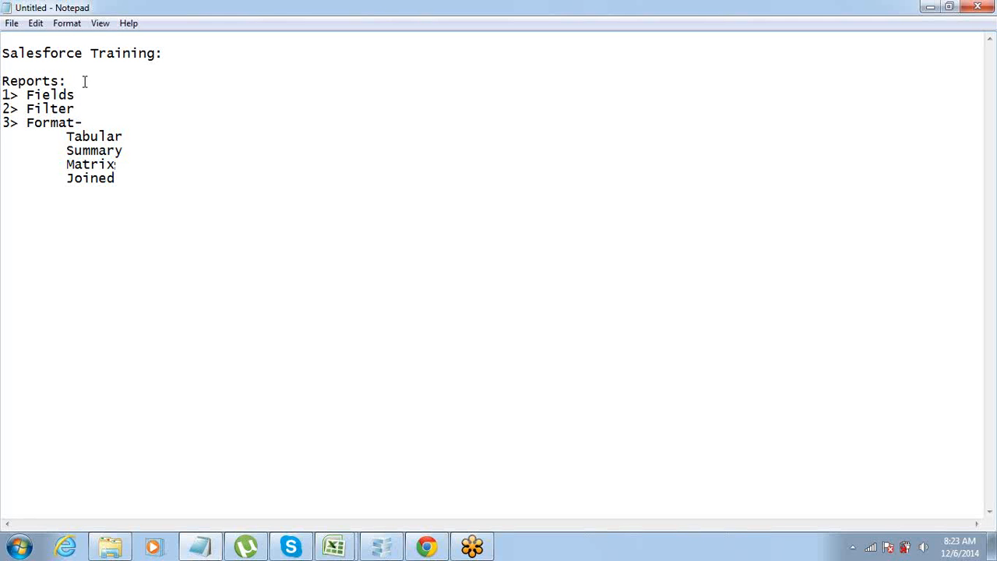
key(shift+End)
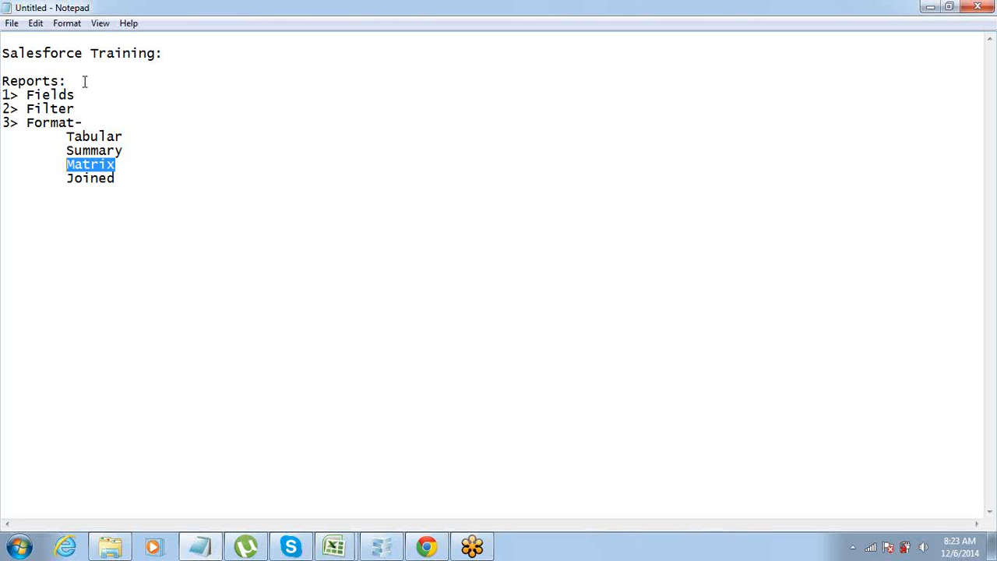
key(Up)
key(shift+End)
key(Down)
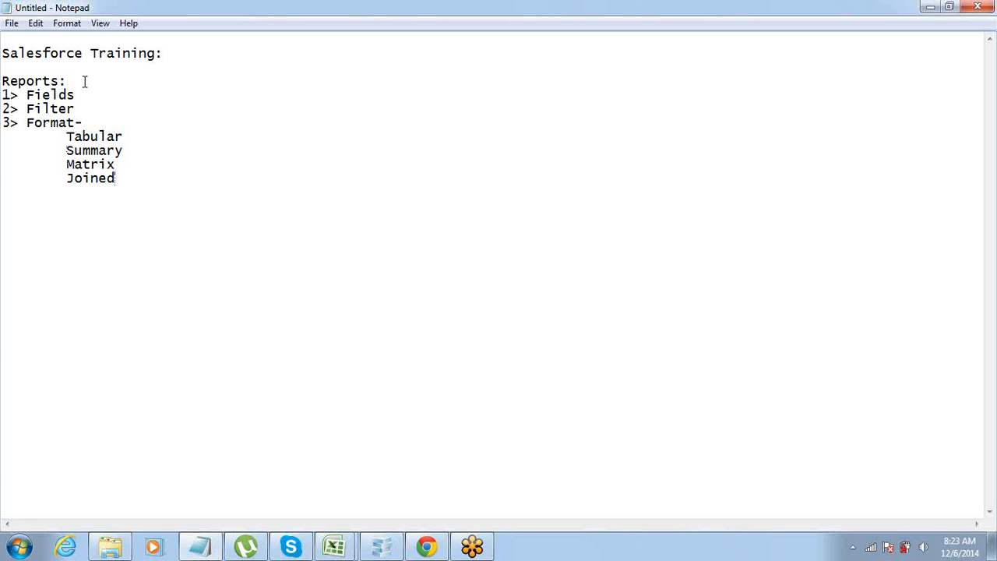
key(ctrl+shift+Left)
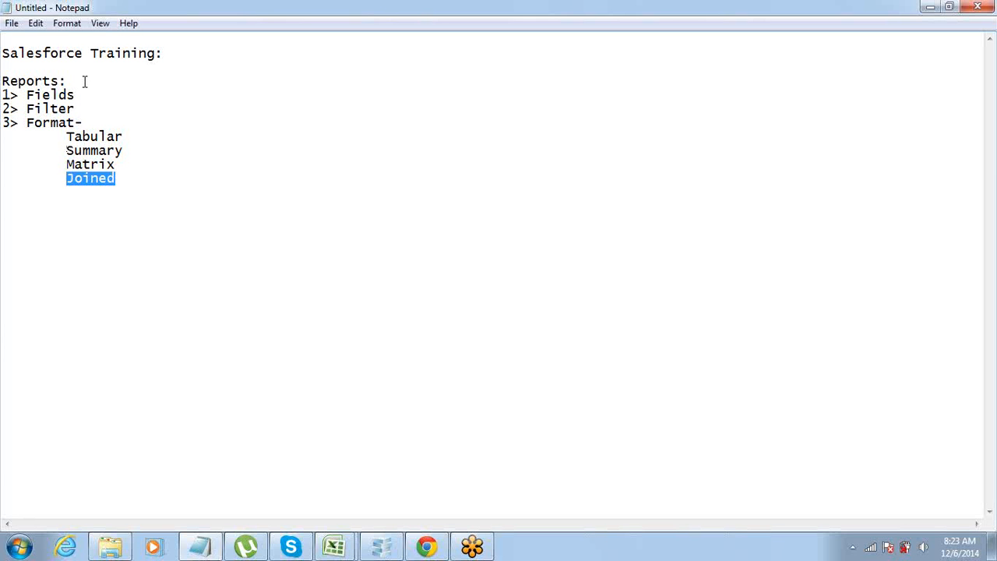
key(Right)
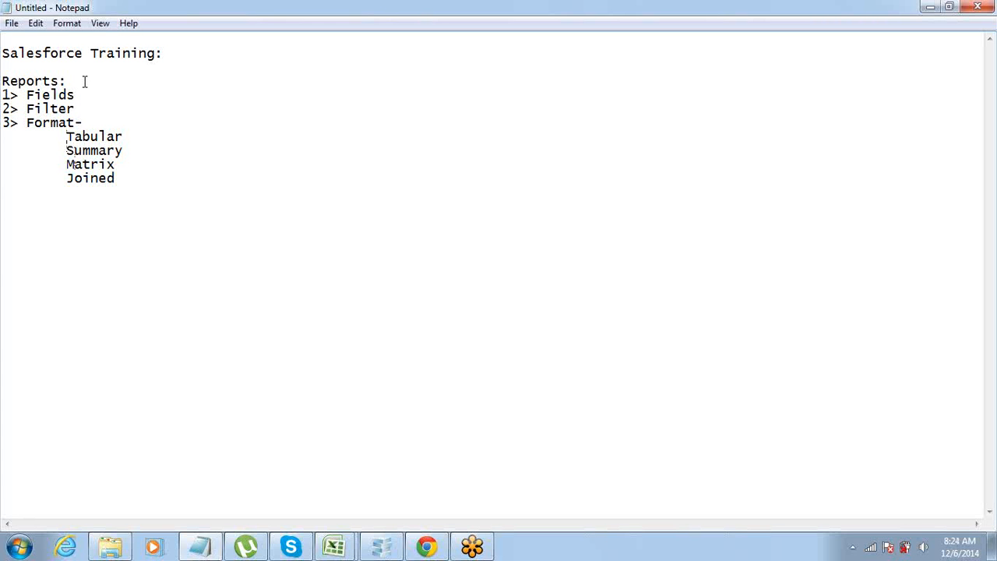
key(Down)
key(Down)
key(Return)
key(Return)
key(Return)
key(Up)
key(Up)
key(Up)
key(Up)
key(Up)
key(Up)
key(Up)
key(shift+End)
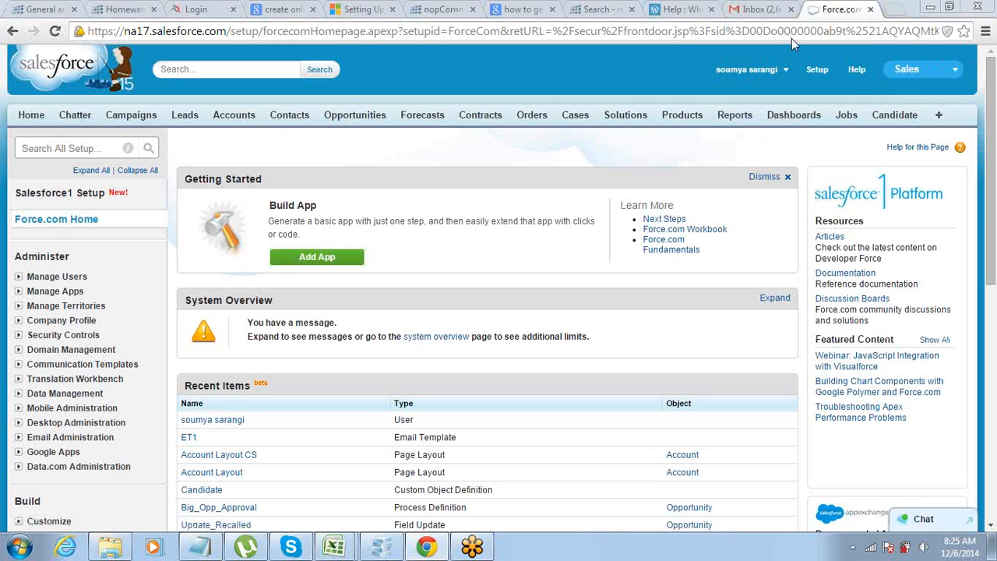
Switch to Salesforce in the browser and start a new report from the Reports page.
click(736, 118)
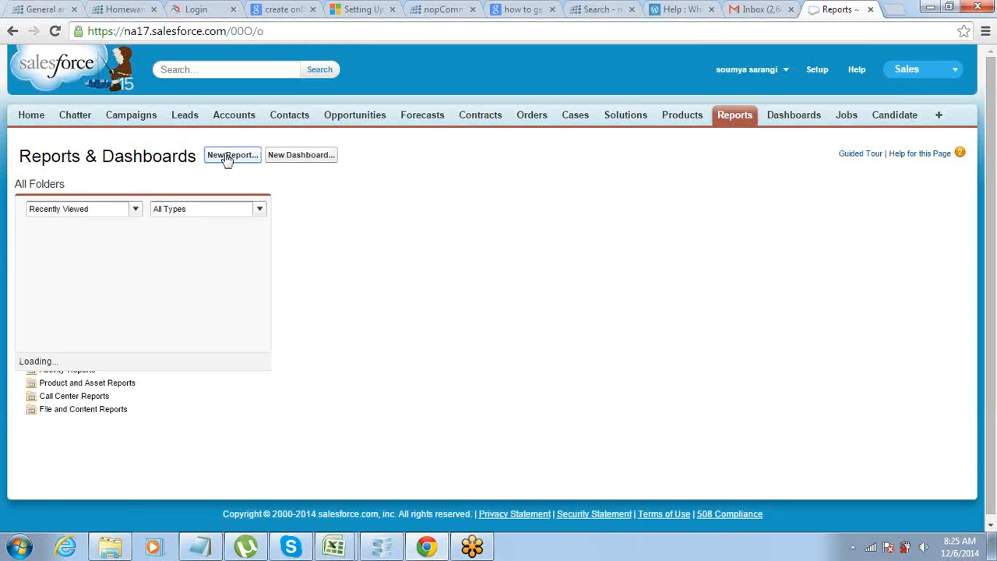
click(226, 157)
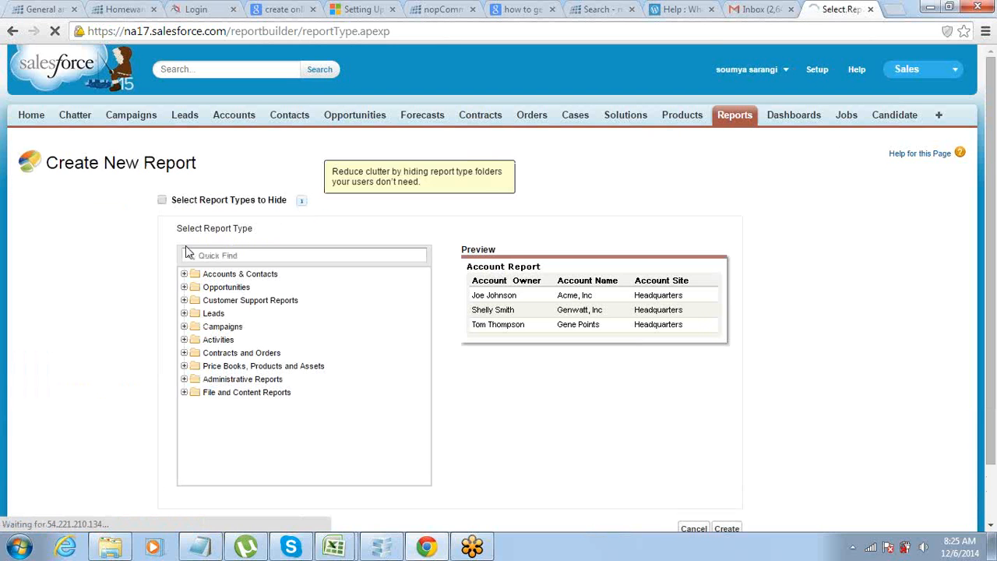
scroll(134, 320, down, 2)
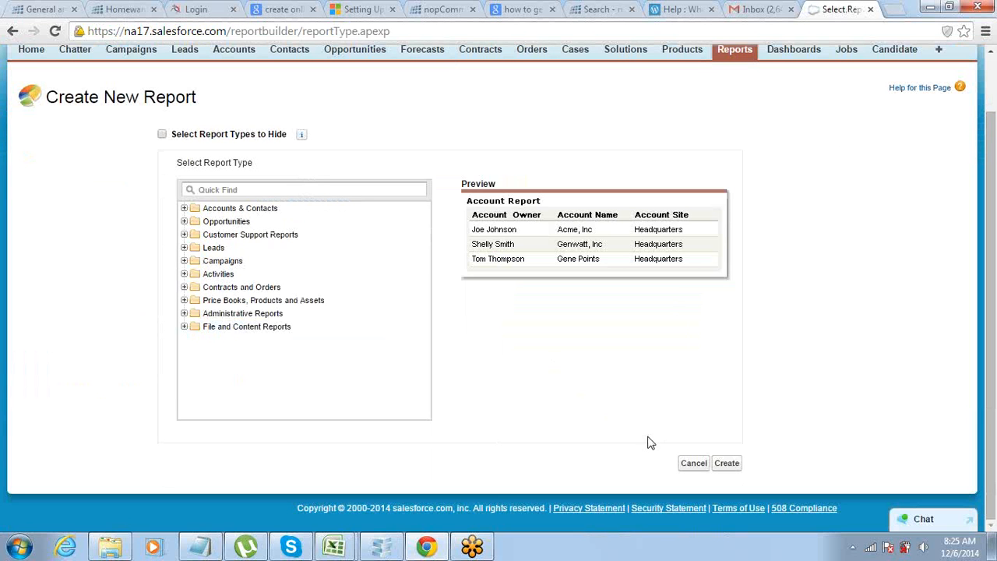
click(715, 459)
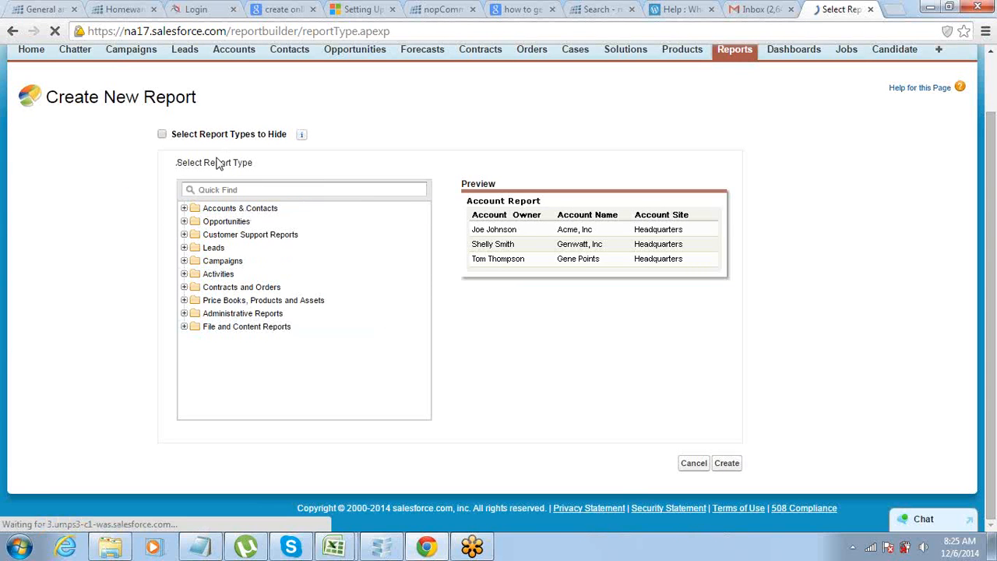
drag(209, 162, 255, 163)
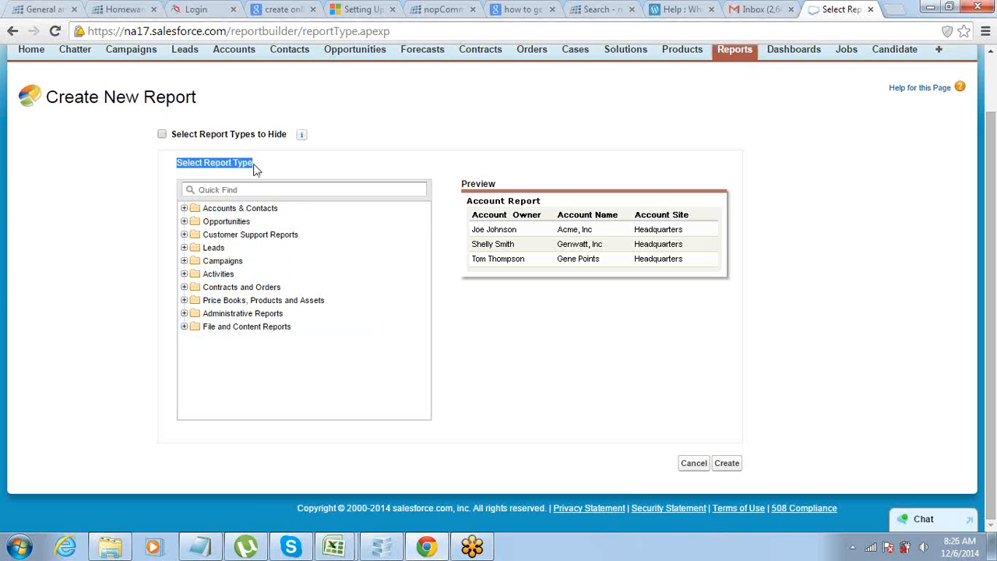
Create the report using the Accounts report type from the Accounts & Contacts folder.
click(184, 208)
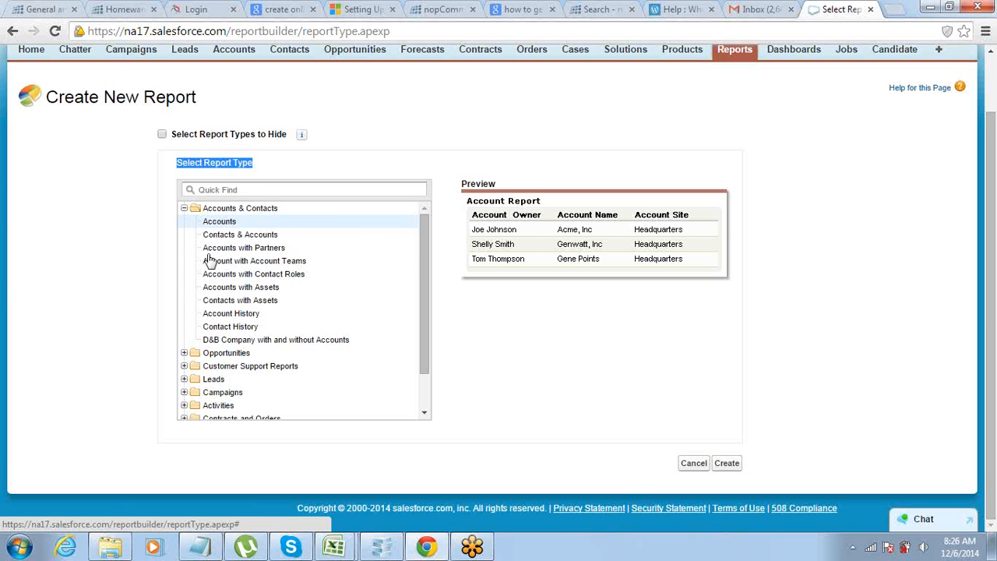
click(214, 236)
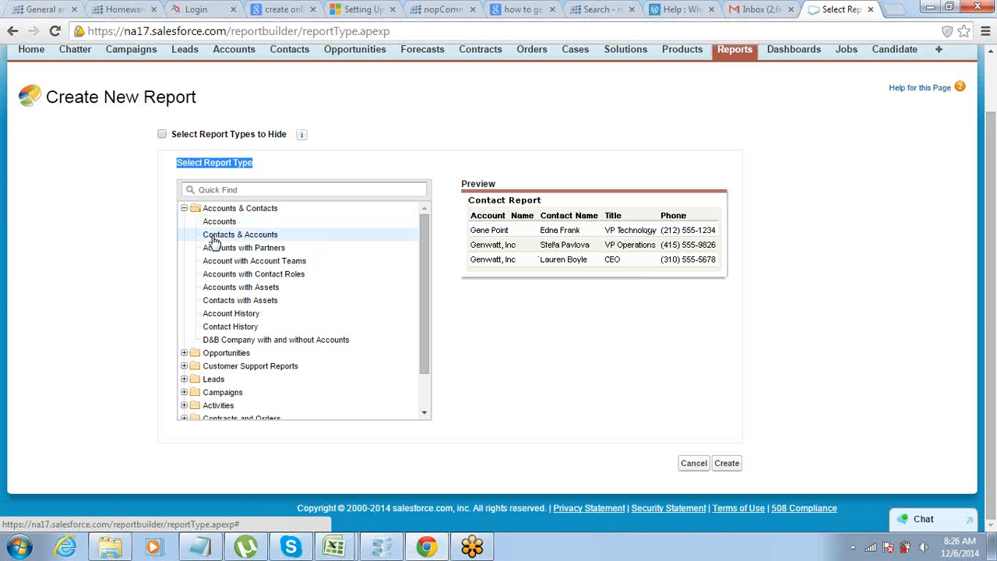
click(218, 225)
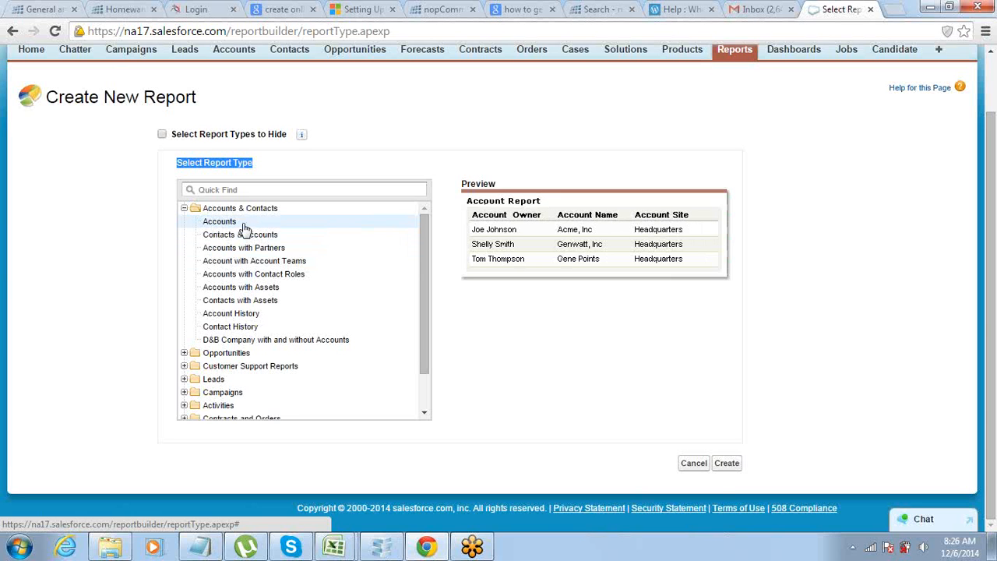
click(725, 464)
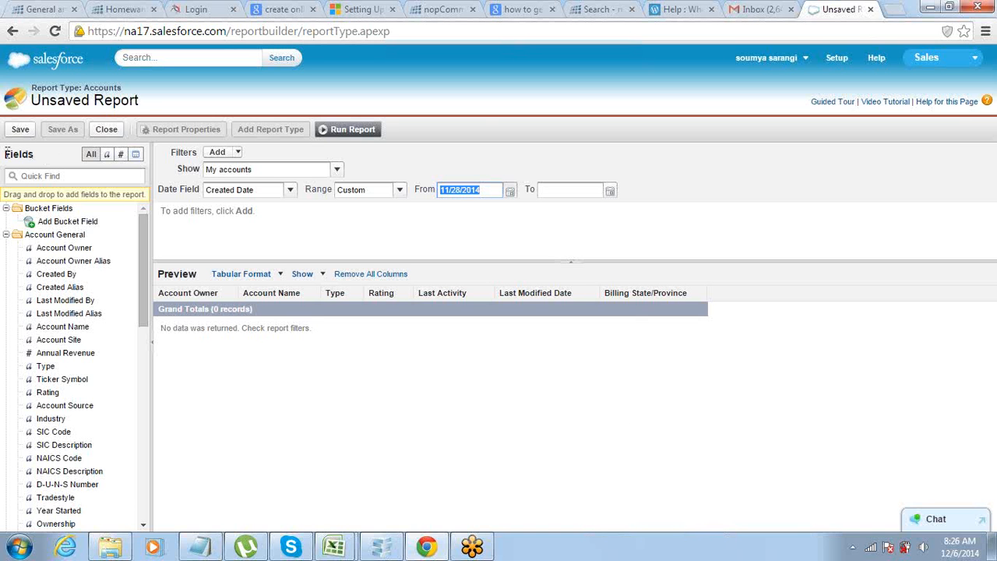
Remove all default columns from the report preview.
drag(7, 154, 24, 156)
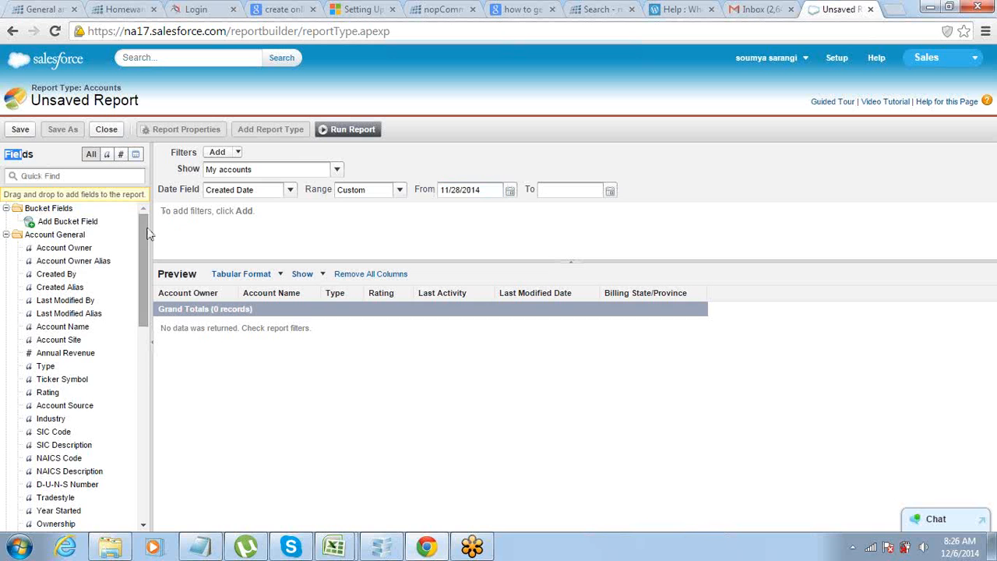
mouse_move(144, 238)
mouse_down()
mouse_move(146, 438)
mouse_move(151, 222)
mouse_up()
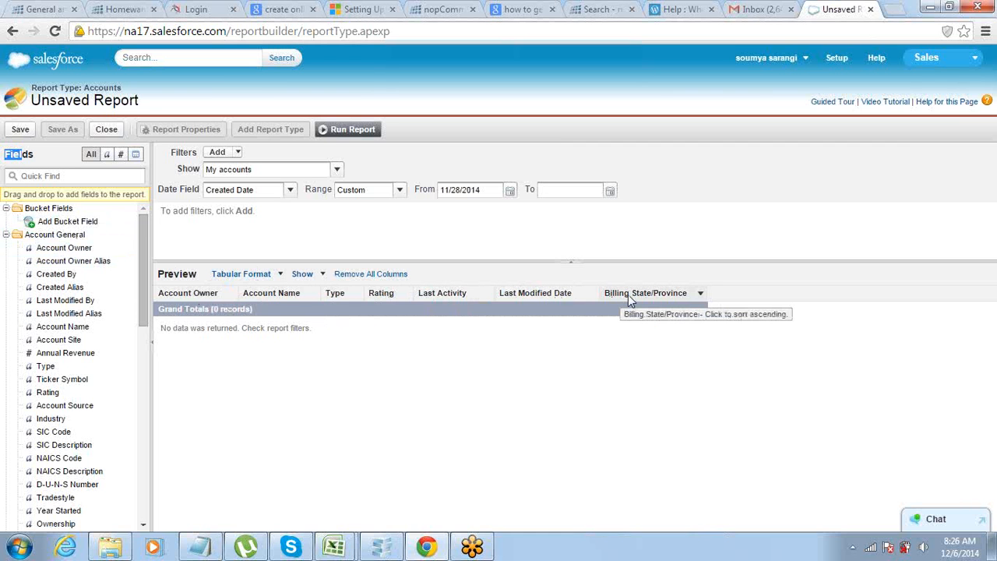
click(378, 275)
click(456, 322)
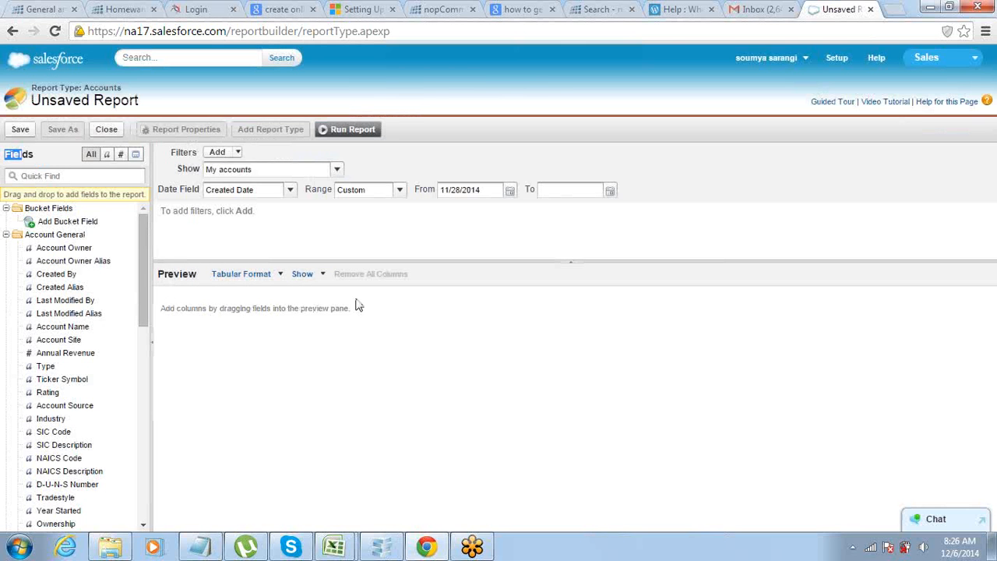
Add the Account Name, Annual Revenue, Type and Industry fields as columns in the report preview.
drag(145, 245, 141, 275)
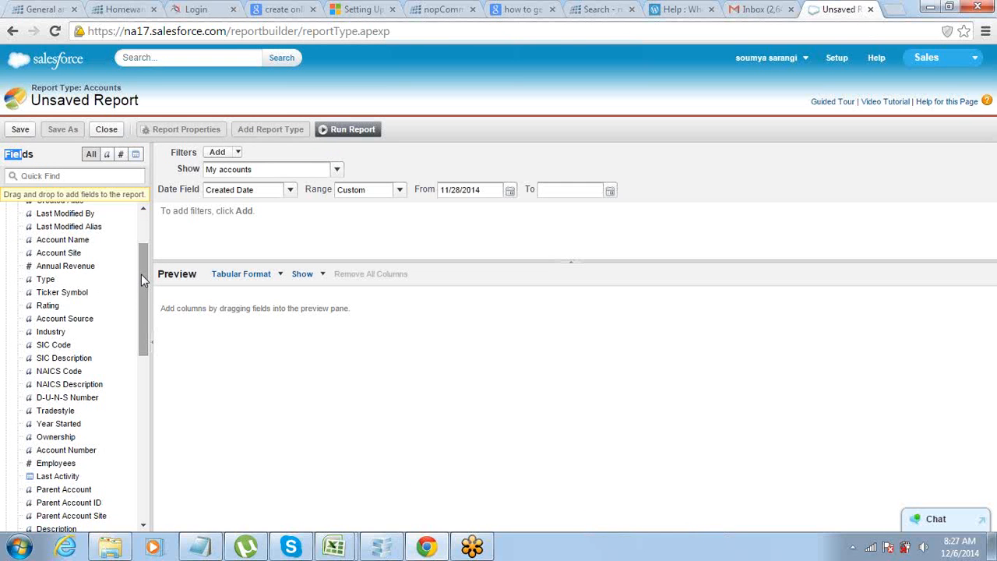
drag(61, 241, 274, 305)
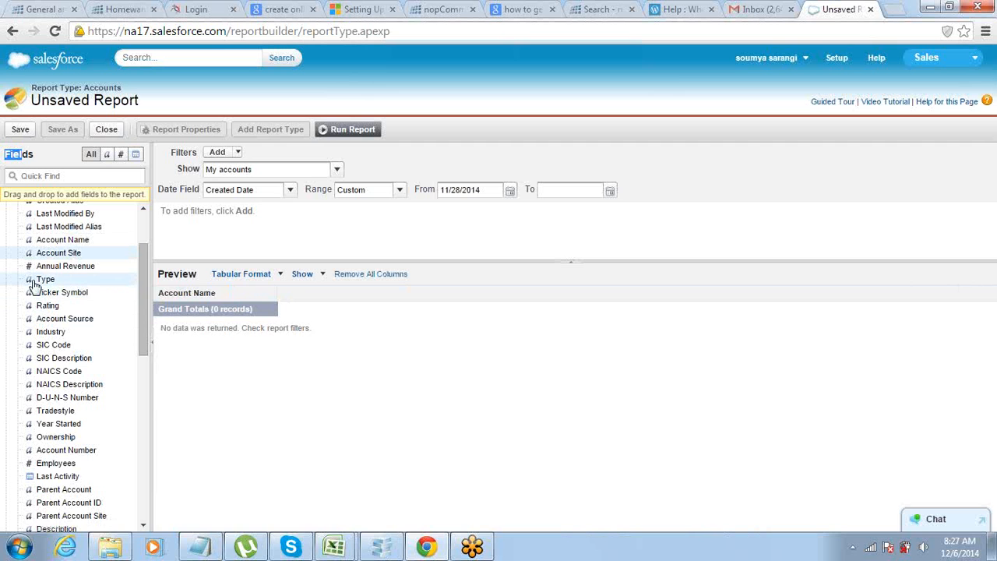
drag(62, 265, 259, 308)
drag(55, 281, 434, 297)
drag(73, 335, 501, 305)
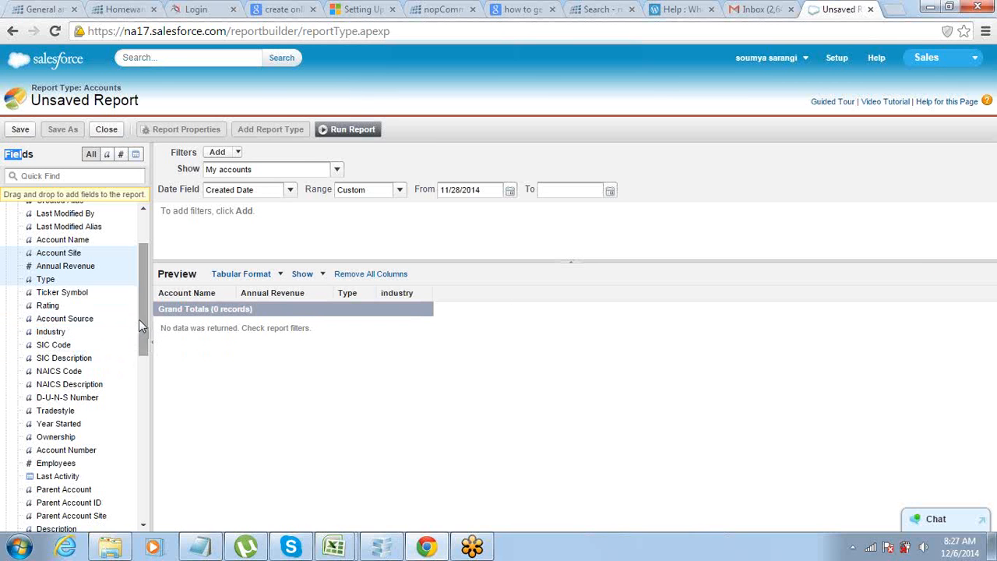
Append the Employees, Phone and Fax fields as columns after Industry in the report preview.
drag(141, 318, 139, 366)
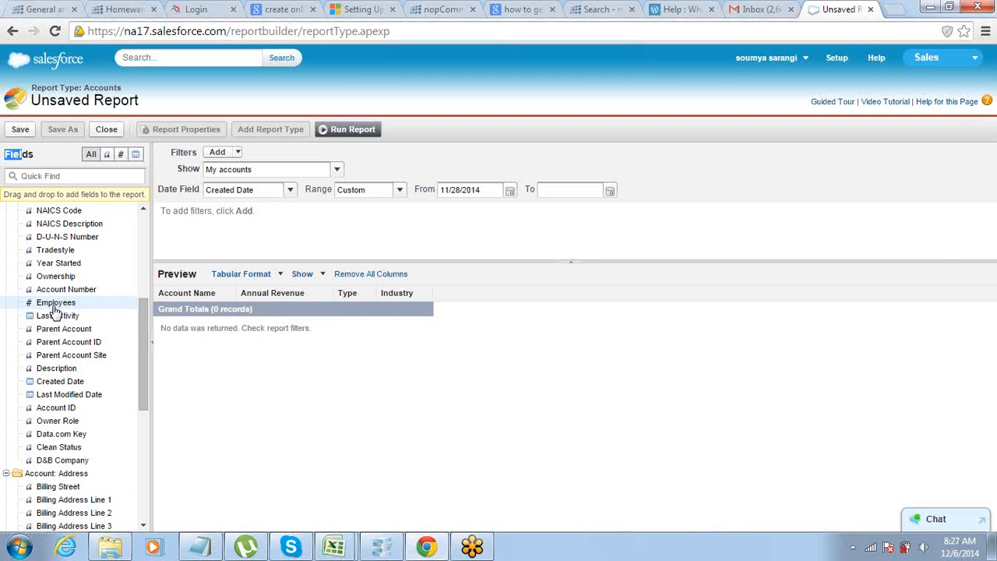
drag(50, 306, 508, 292)
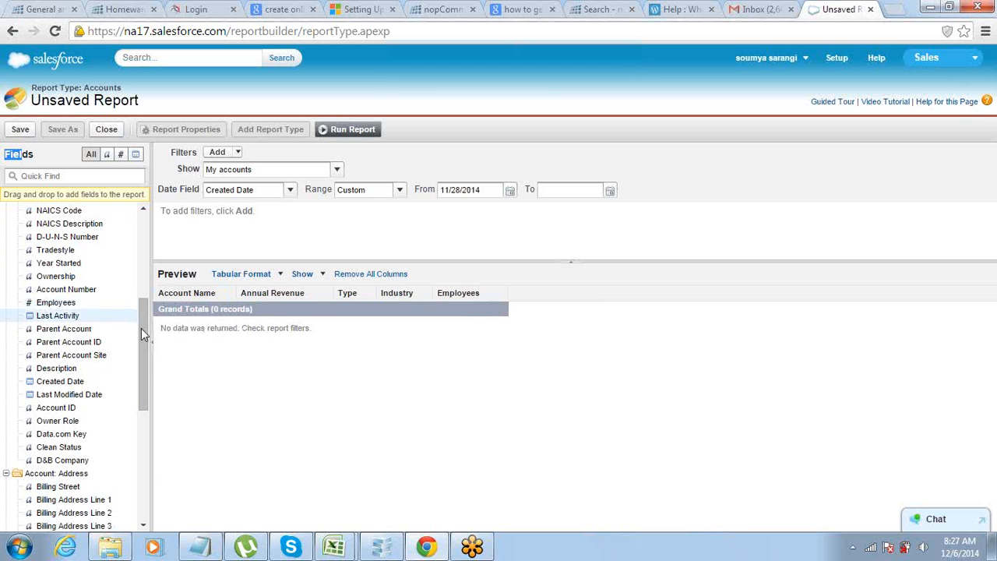
drag(138, 345, 143, 457)
drag(43, 394, 597, 302)
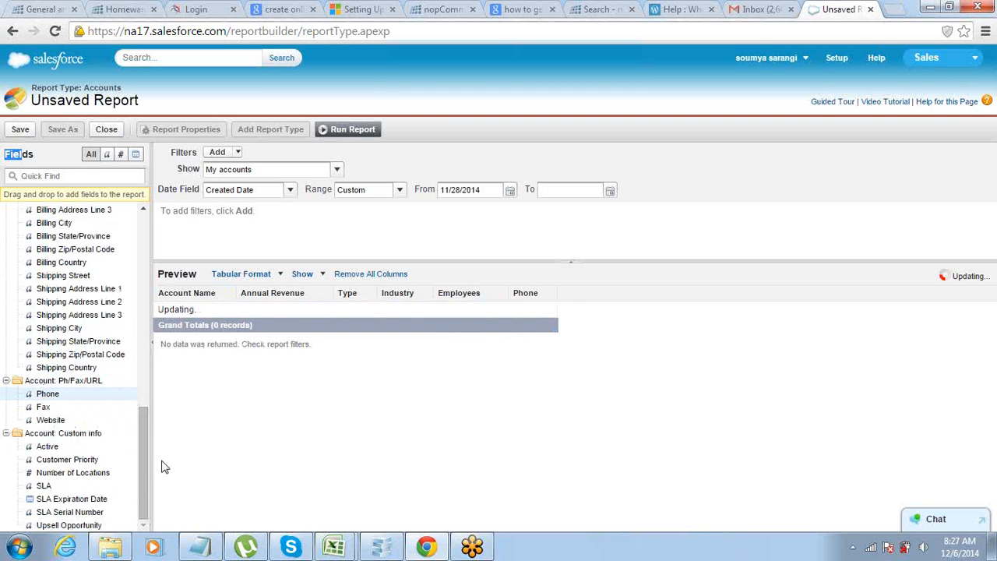
drag(43, 406, 594, 304)
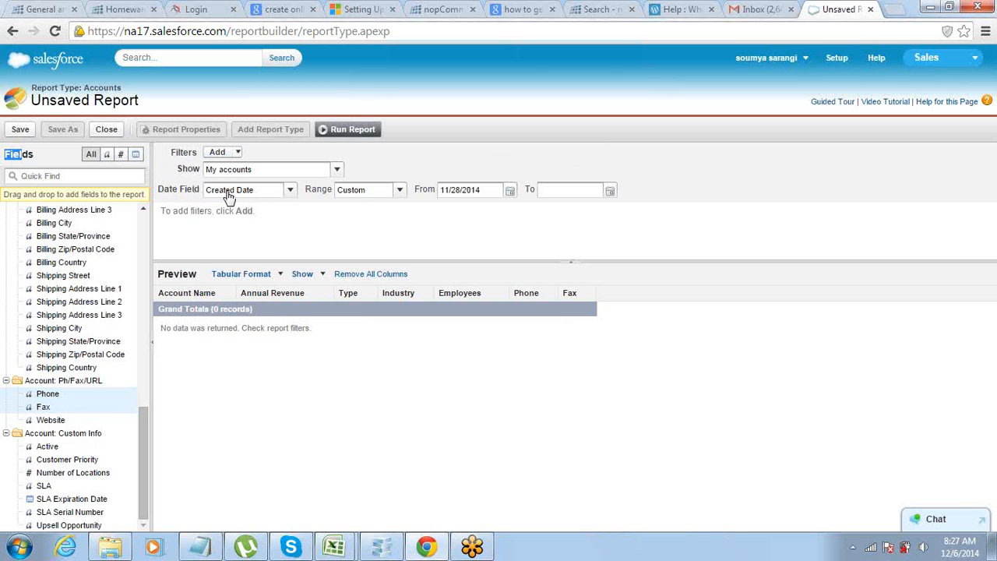
Examine which date fields are available for the report's Date Field filter, keeping the current choice.
drag(201, 190, 266, 197)
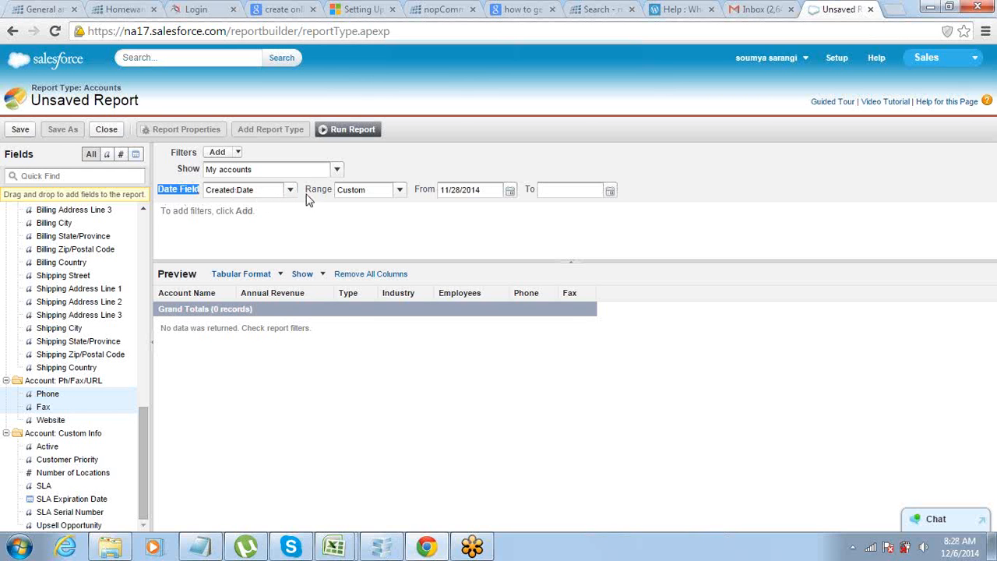
click(239, 194)
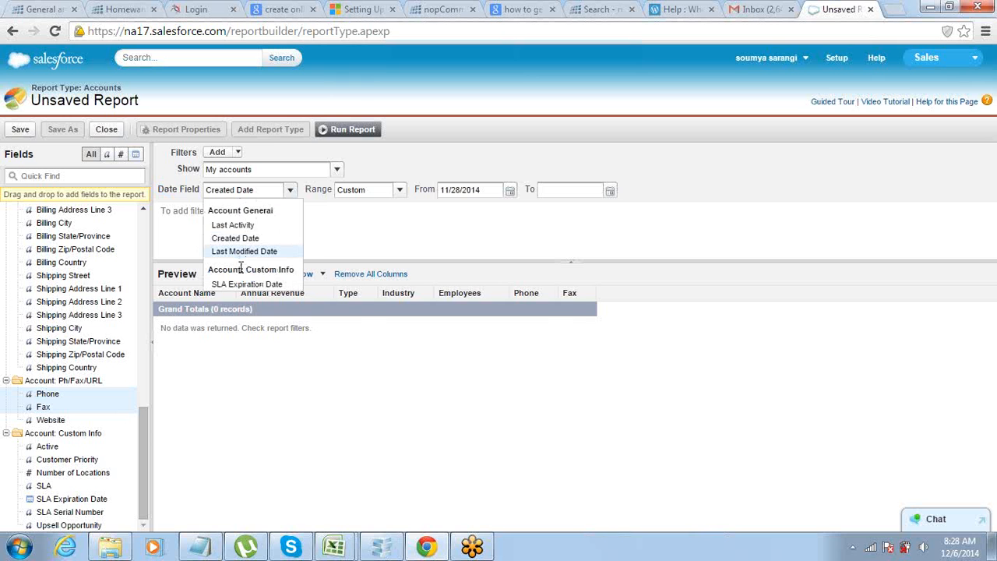
click(387, 223)
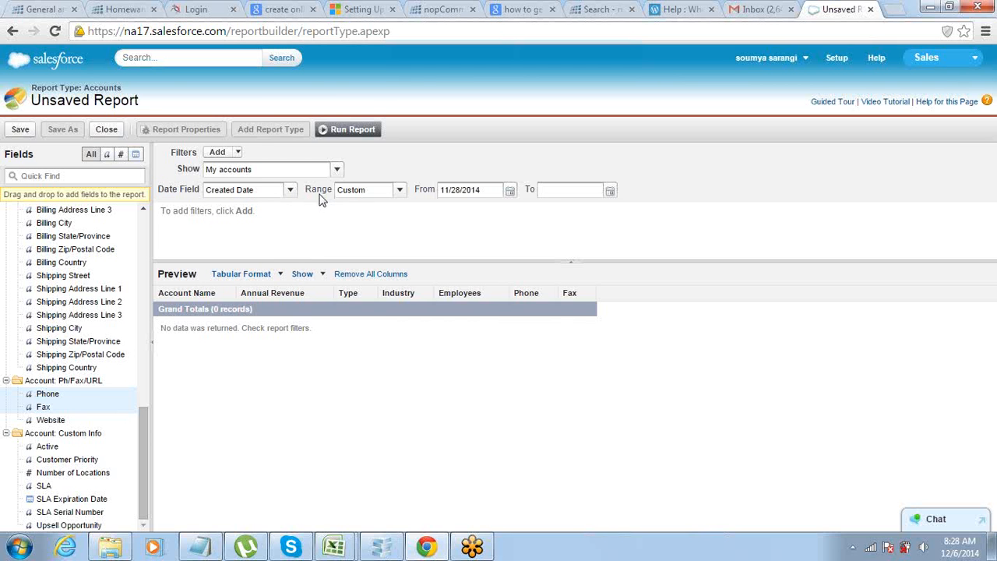
Set the report's Created Date range to All Time and enlarge the preview area.
click(390, 193)
click(389, 207)
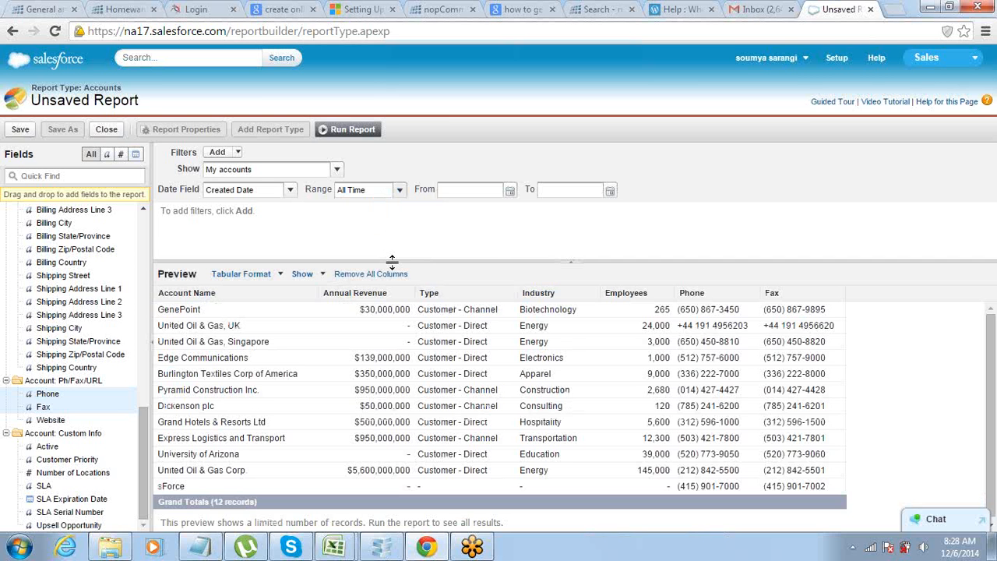
drag(395, 260, 395, 221)
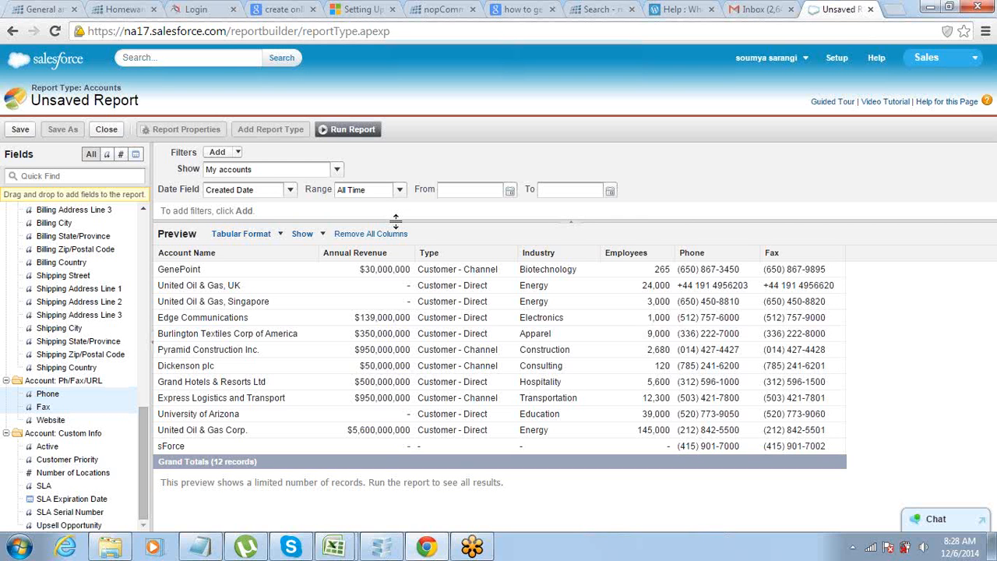
Add a field filter to the report and choose Industry as its field.
click(238, 154)
click(243, 178)
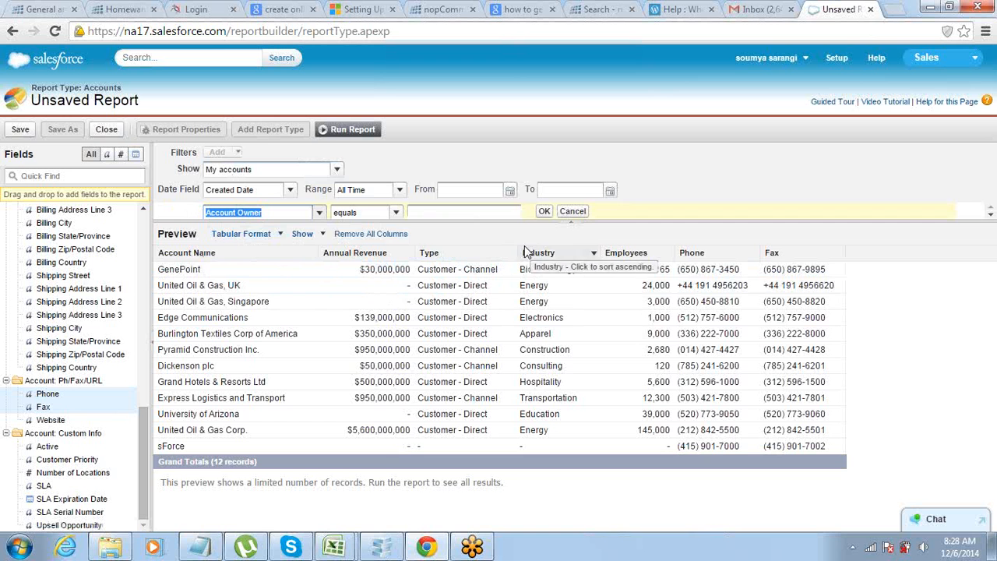
drag(530, 221, 529, 254)
click(319, 212)
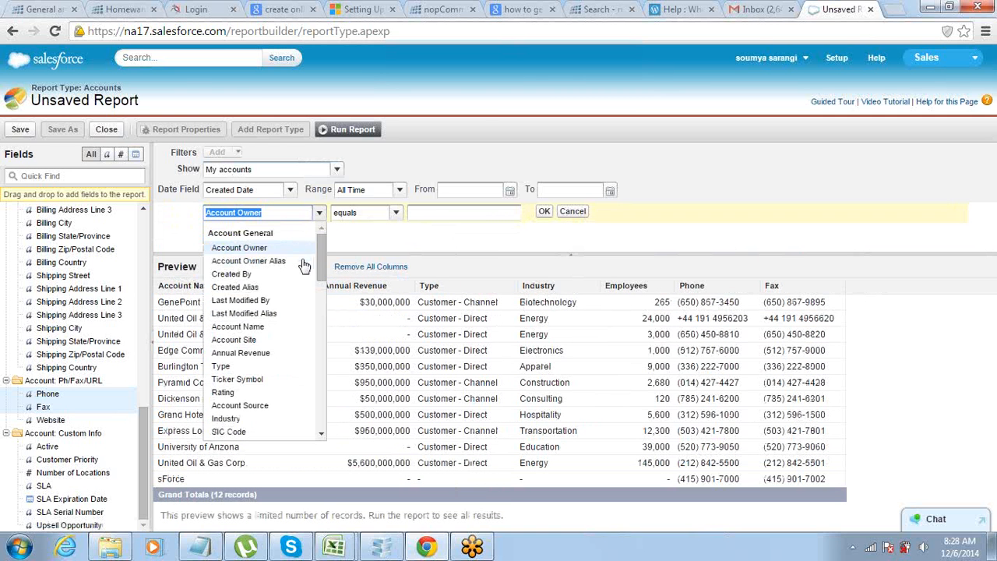
scroll(321, 263, down, 1)
scroll(321, 269, down, 3)
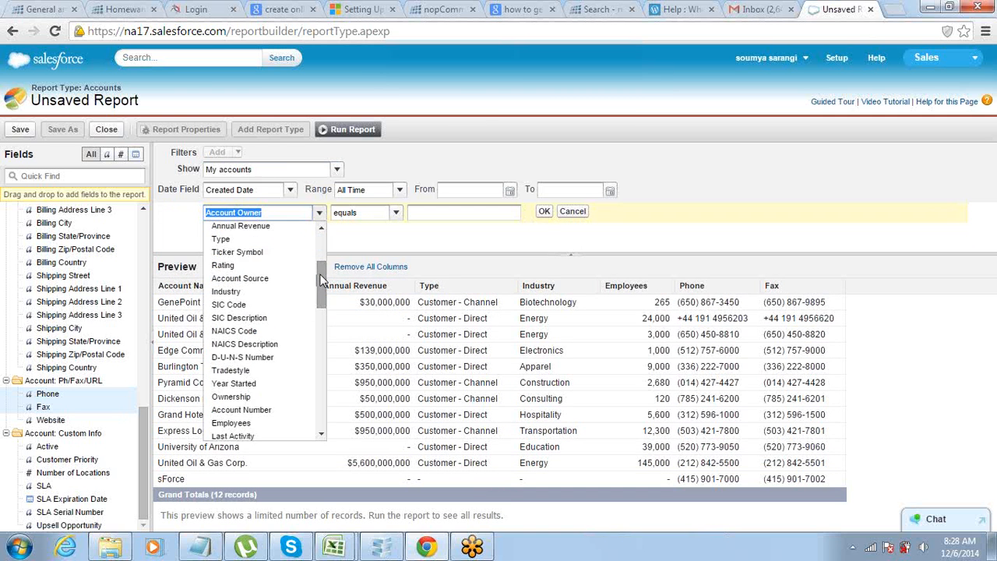
click(258, 293)
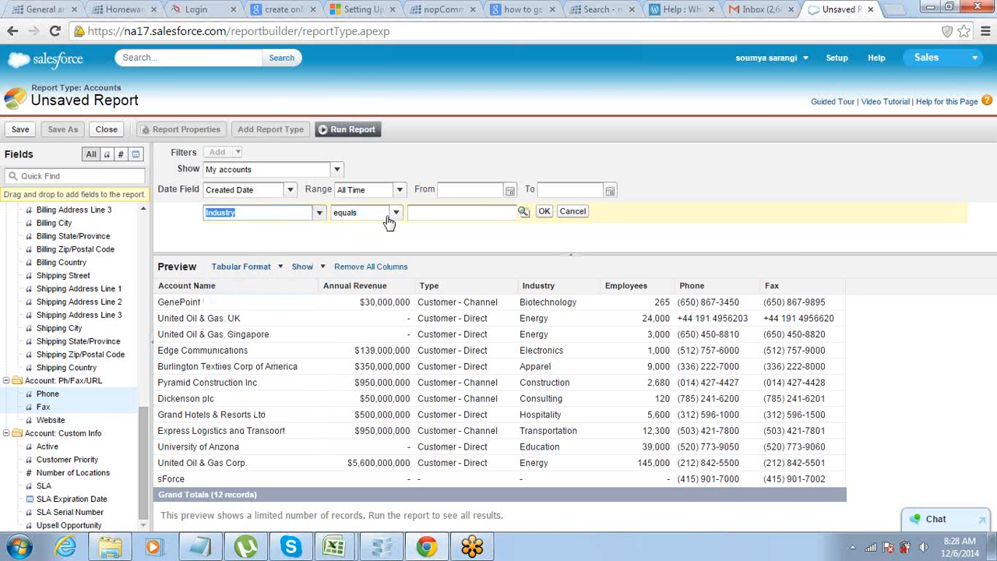
Look up the picklist values for the Industry filter, select Energy with the equals operator, and apply the filter.
click(521, 212)
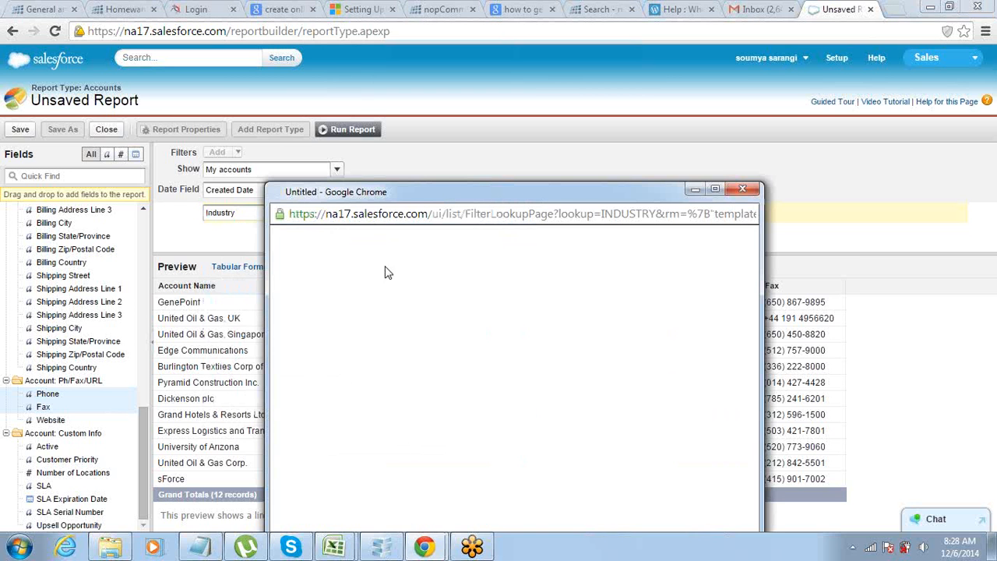
scroll(311, 348, down, 3)
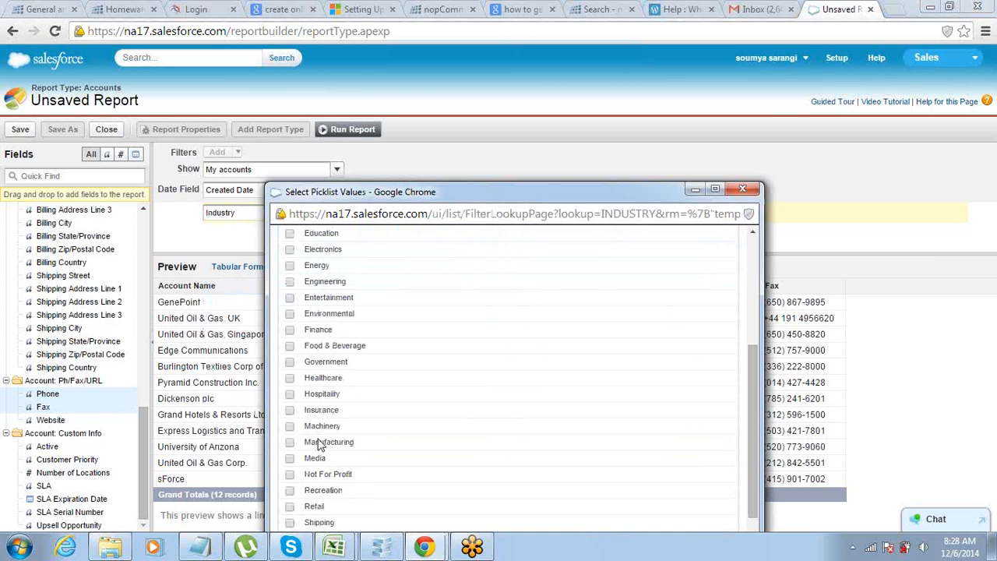
click(290, 265)
drag(490, 192, 463, 108)
scroll(471, 366, down, 3)
click(478, 458)
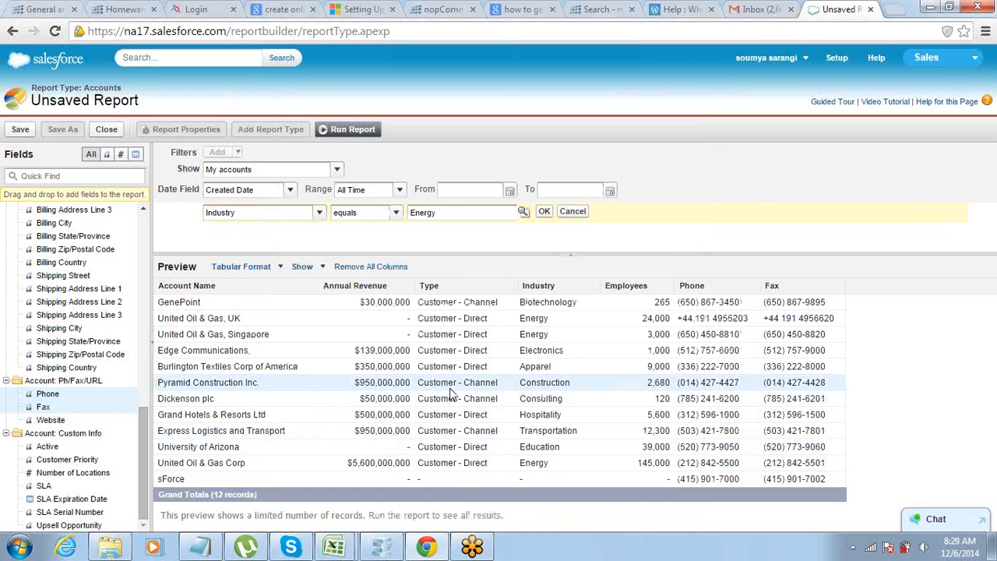
click(543, 211)
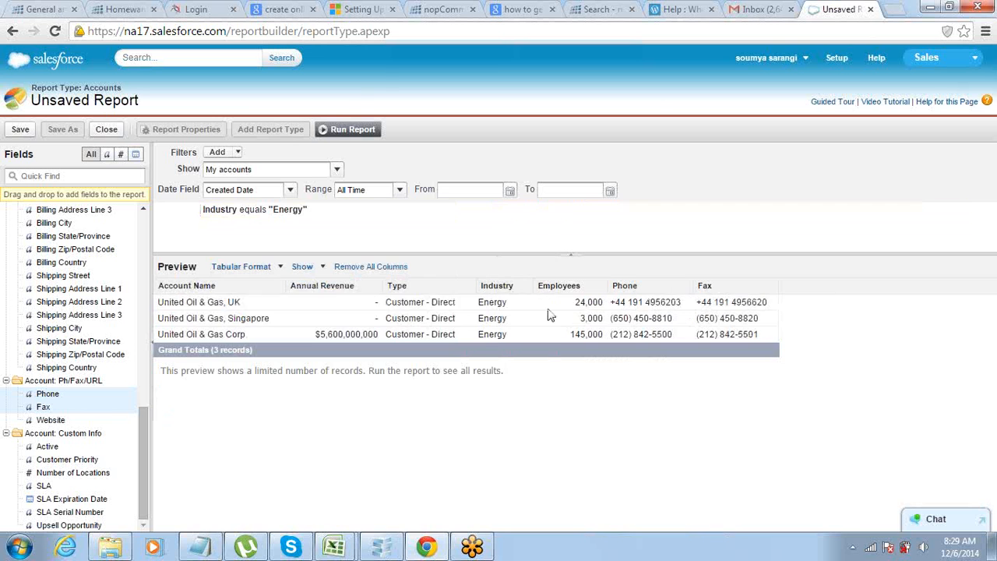
Check the Industry value of each filtered account row in the preview.
drag(478, 302, 487, 304)
click(483, 318)
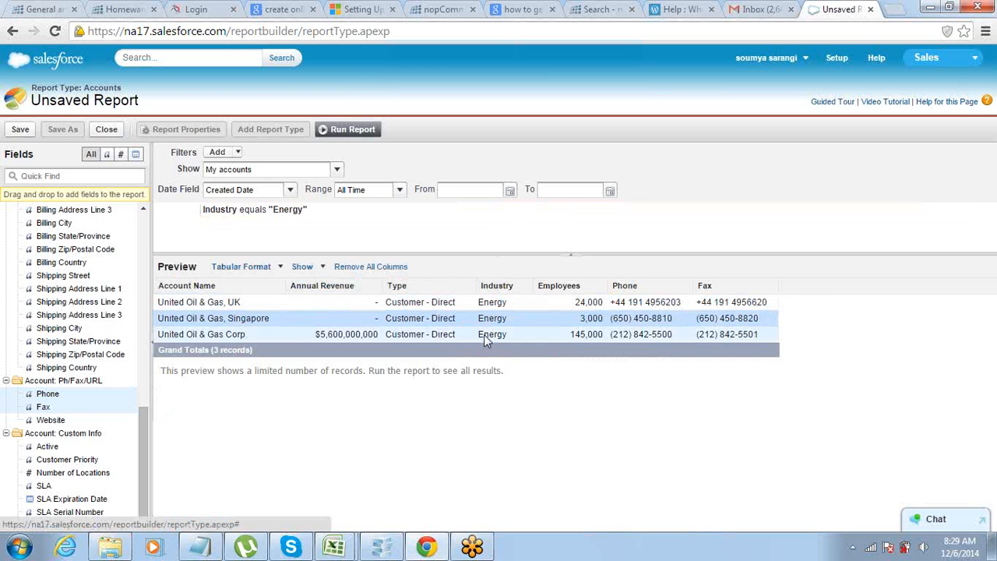
click(483, 334)
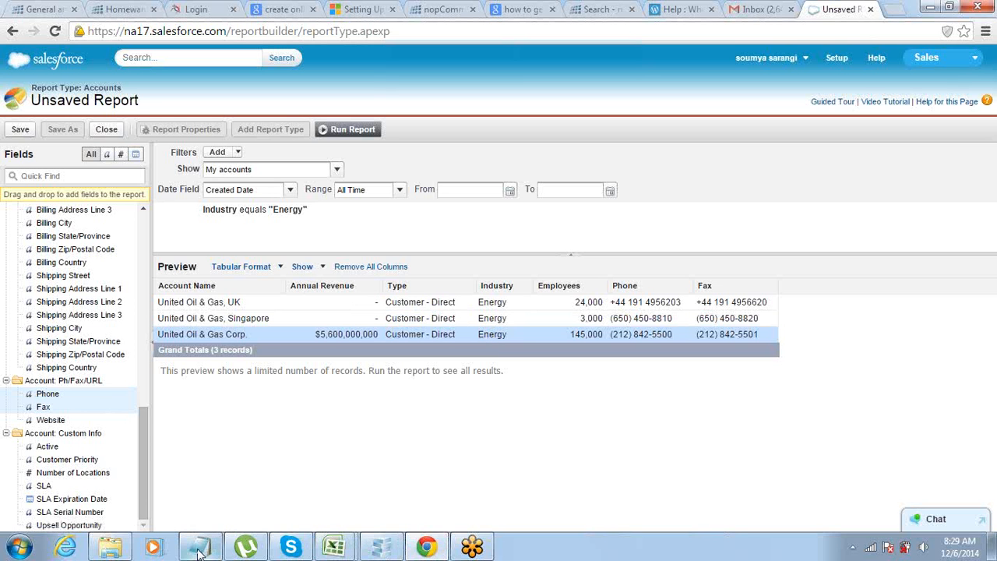
Switch to the Notepad notes, review the Fields and Filter items under Reports, and return to the report builder in Chrome.
mouse_move(199, 552)
click(193, 476)
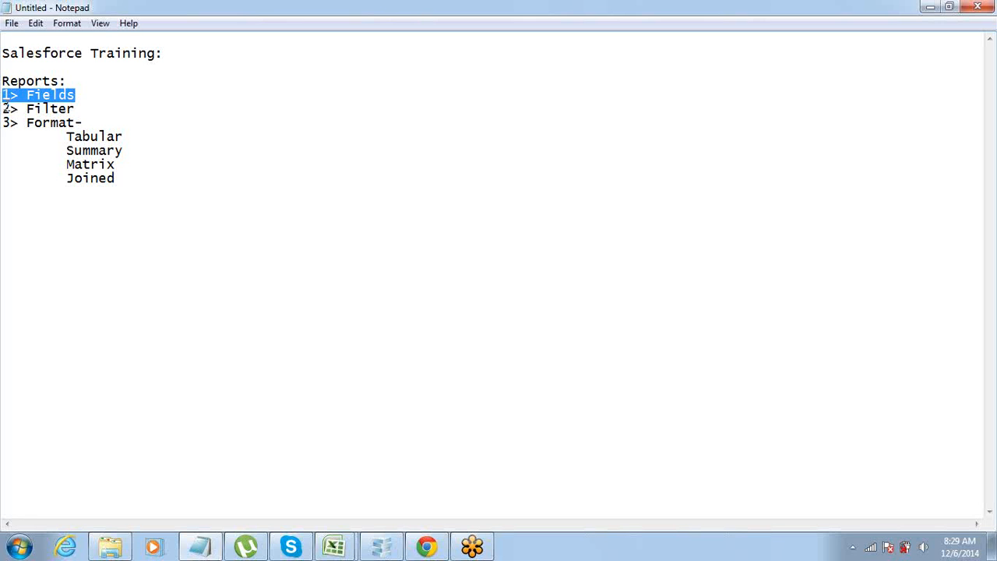
click(7, 109)
drag(3, 95, 86, 97)
click(426, 547)
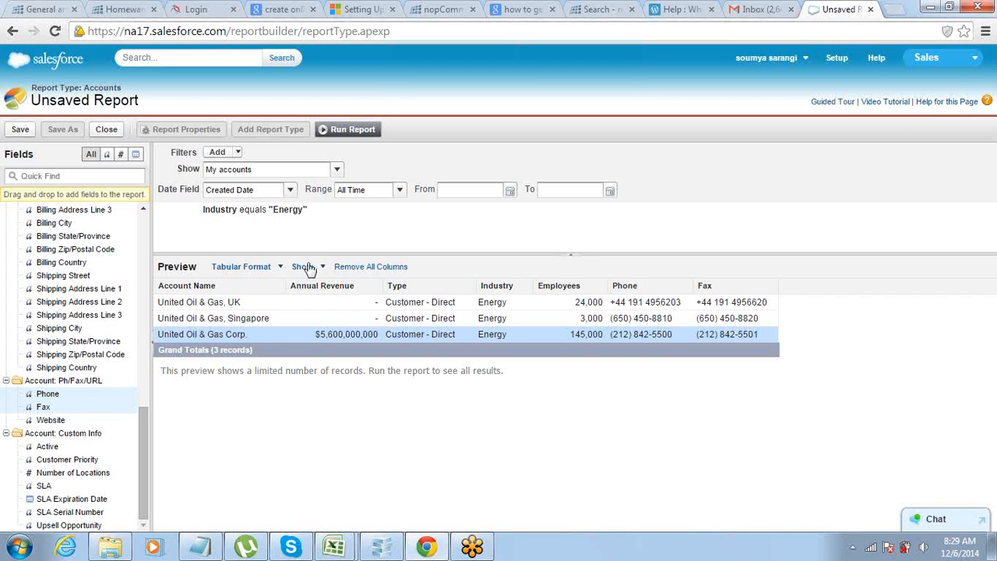
Remove the Industry equals Energy filter from the report.
mouse_move(364, 220)
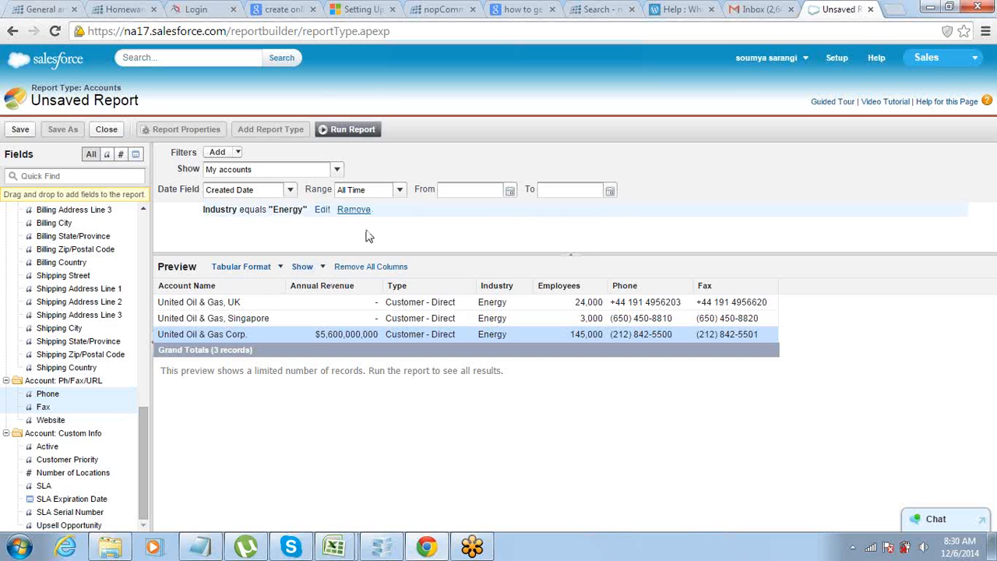
click(354, 210)
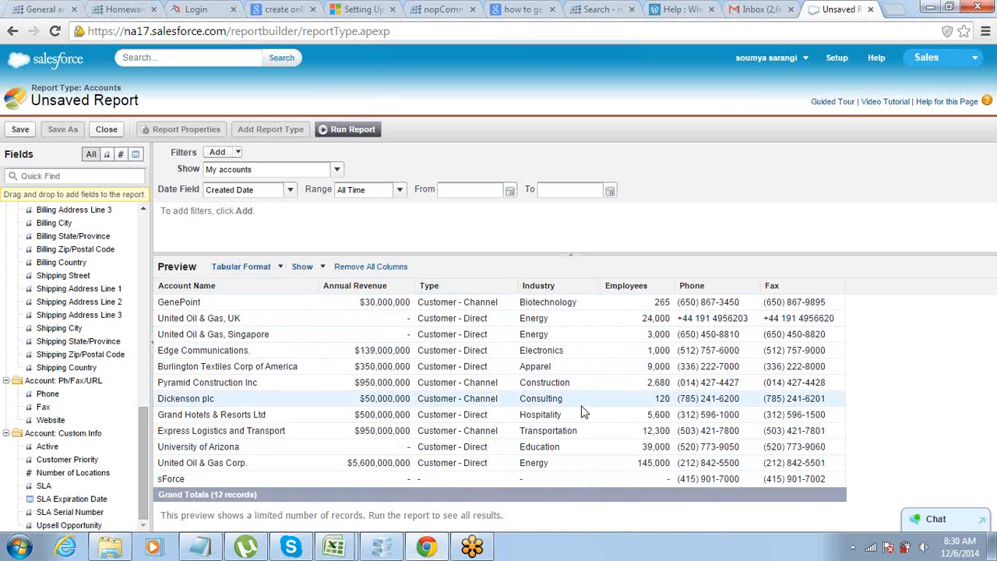
Change the report to Summary format and group its records by Industry.
click(280, 267)
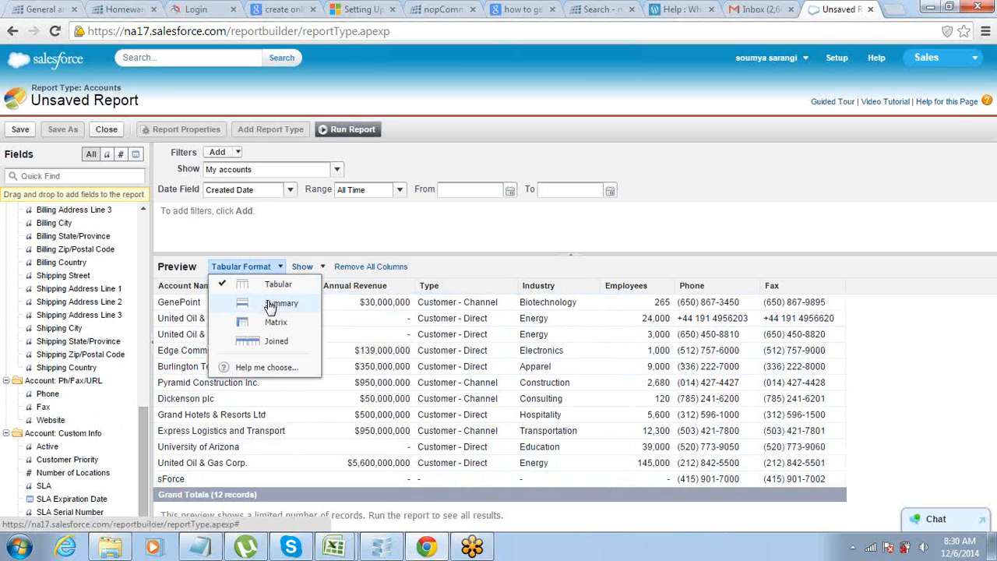
click(270, 304)
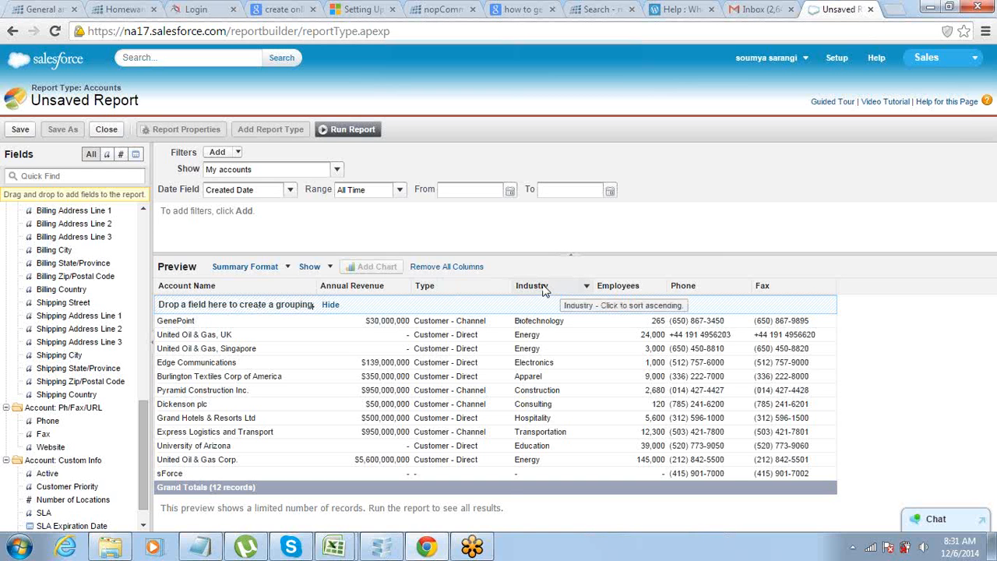
drag(543, 290, 262, 304)
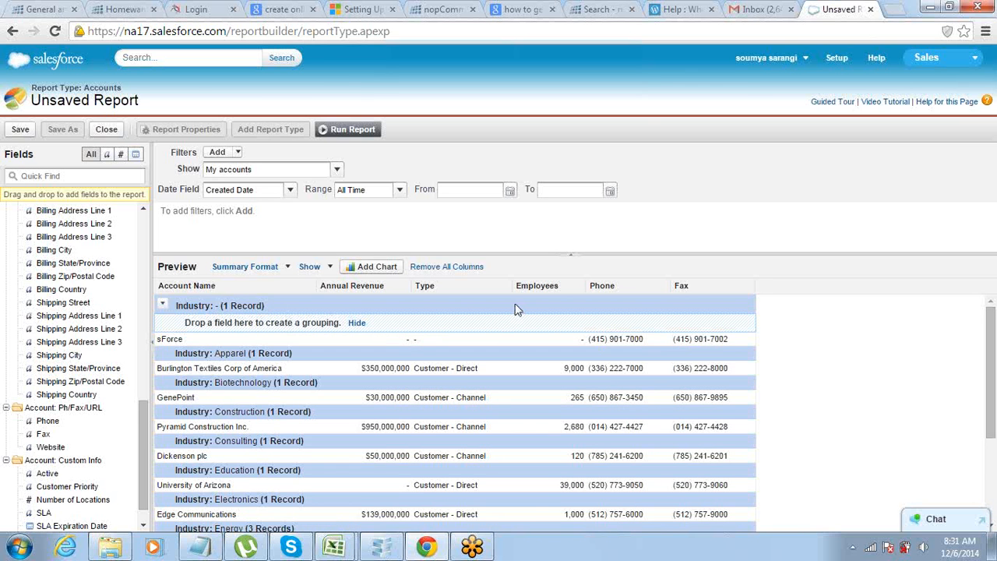
Summarize the Employees column by Sum.
click(580, 289)
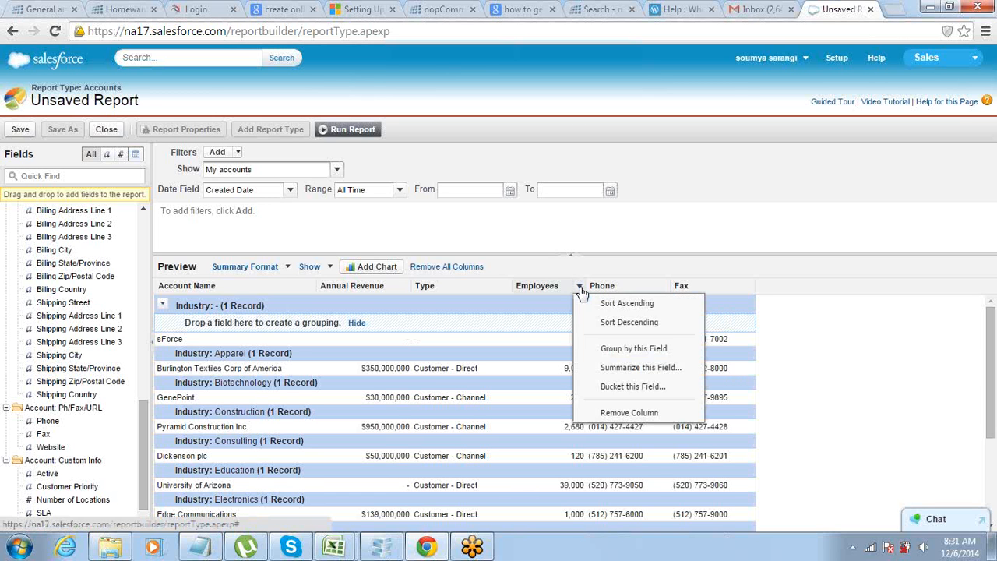
click(601, 366)
click(476, 282)
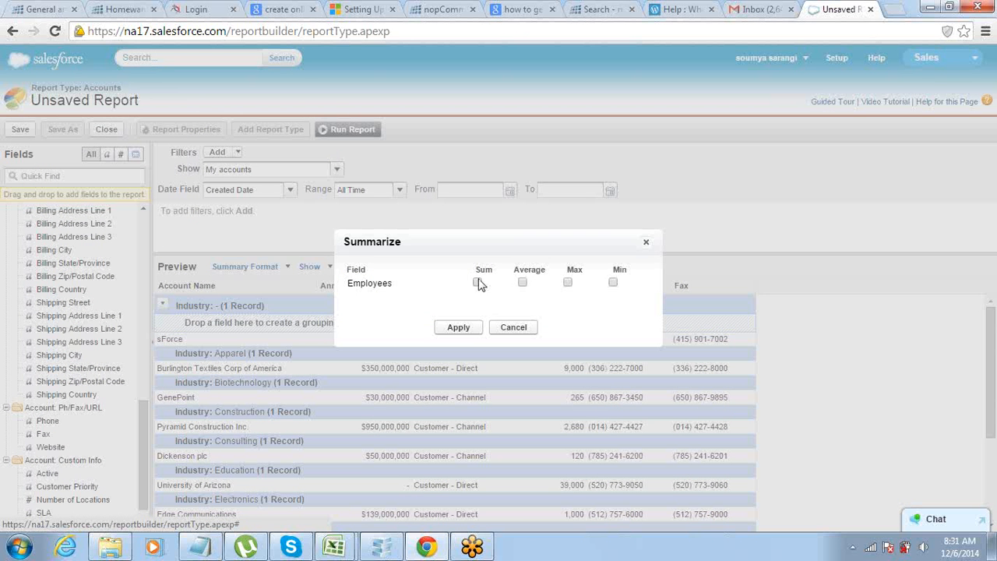
click(459, 327)
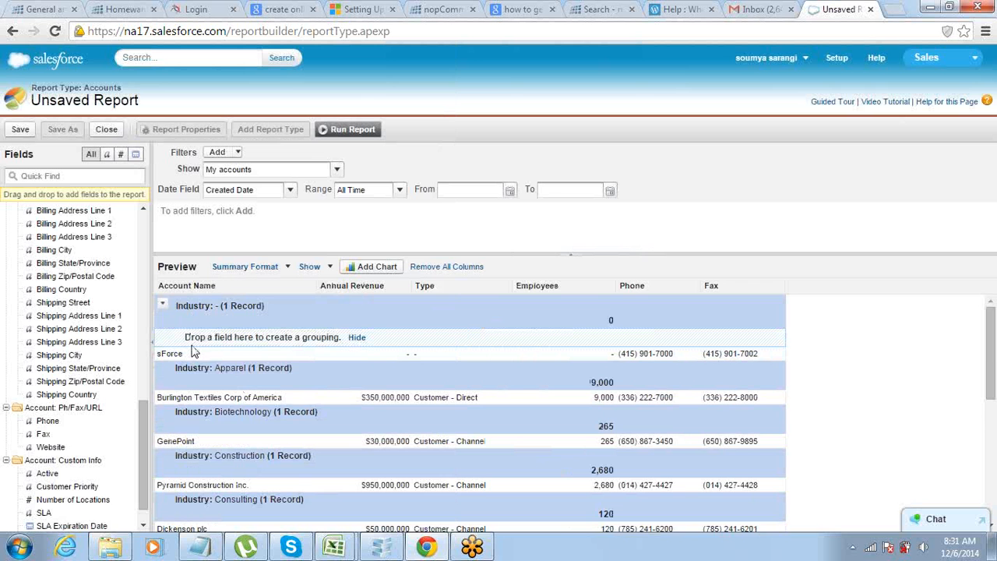
Examine the Employees subtotals per Industry group, the grand total, and the account rows listed in each group.
scroll(194, 353, down, 5)
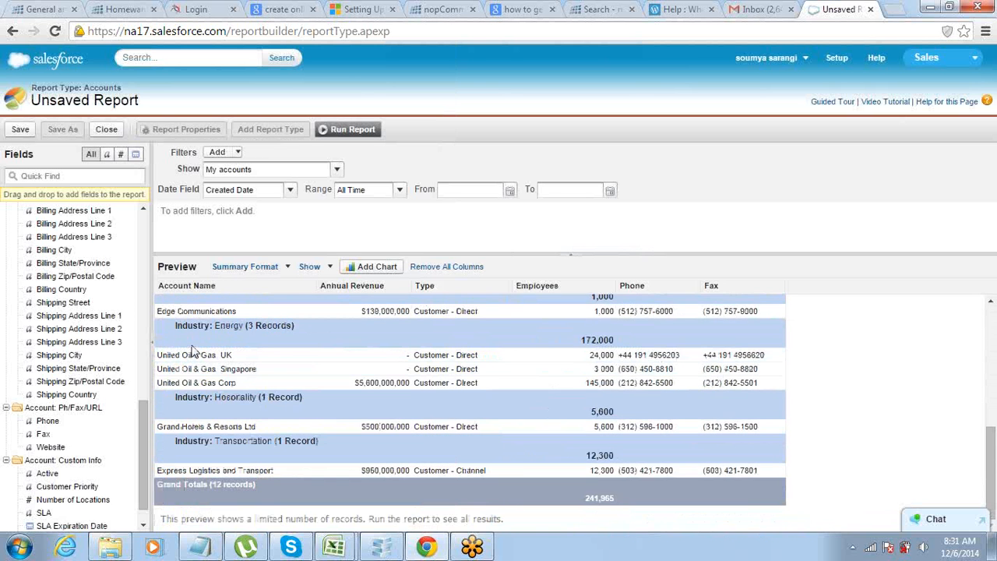
scroll(191, 343, up, 5)
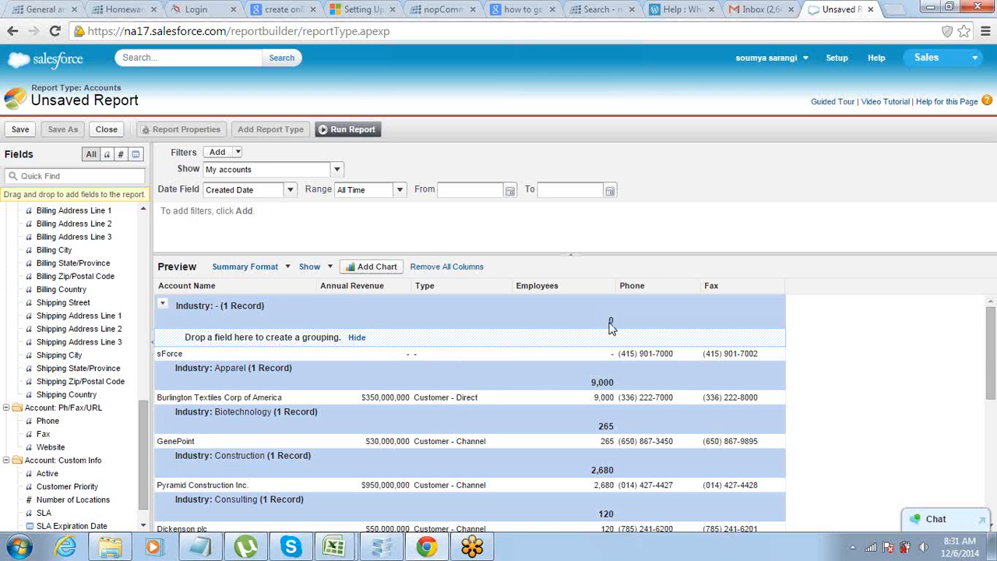
scroll(440, 353, down, 2)
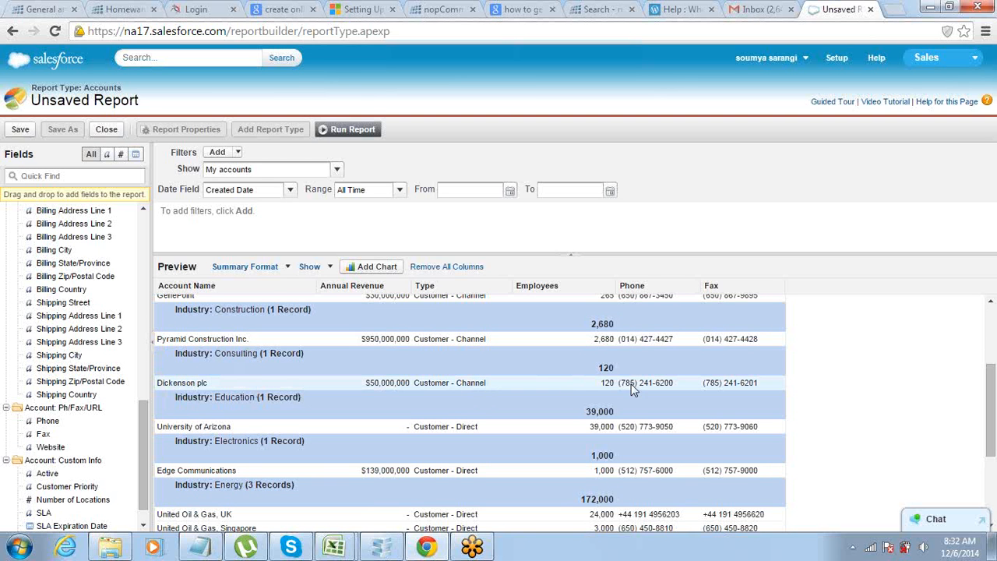
scroll(451, 404, down, 5)
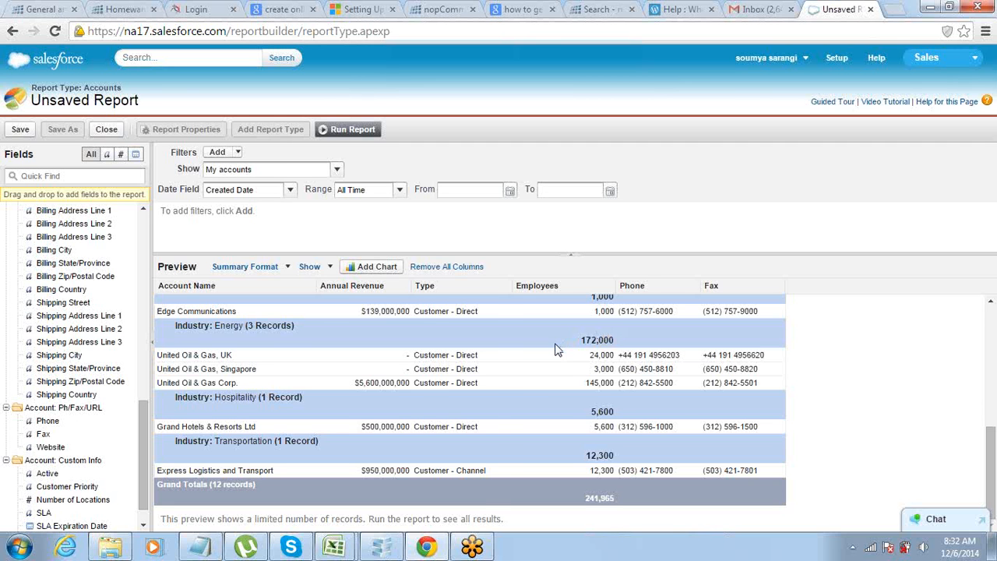
scroll(556, 350, up, 10)
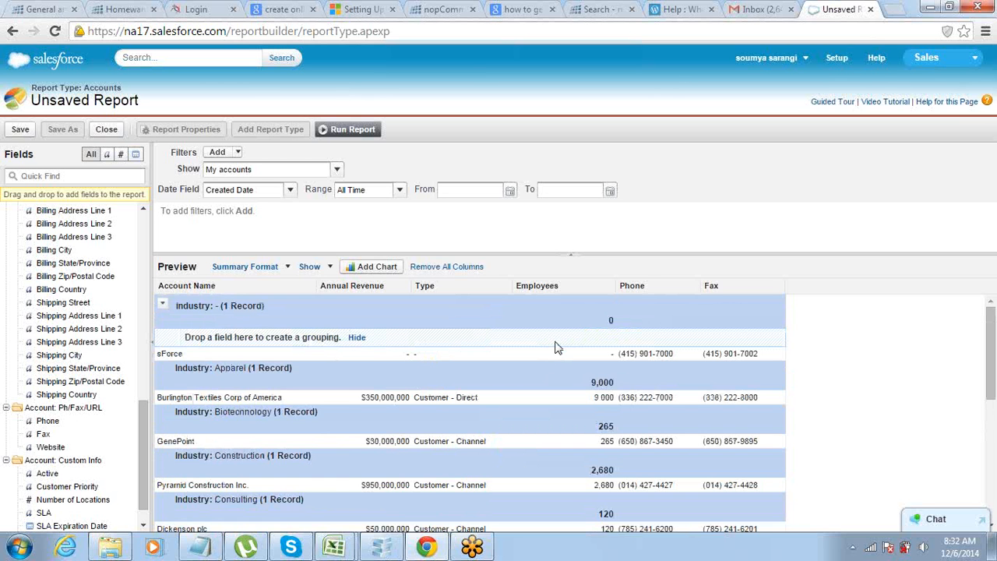
scroll(556, 348, down, 5)
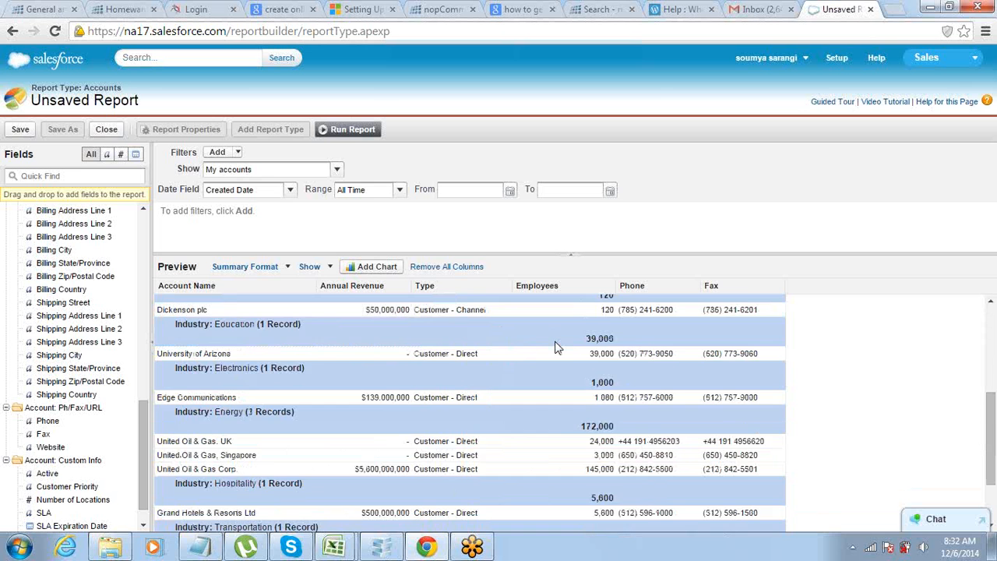
scroll(554, 361, up, 3)
scroll(555, 363, up, 3)
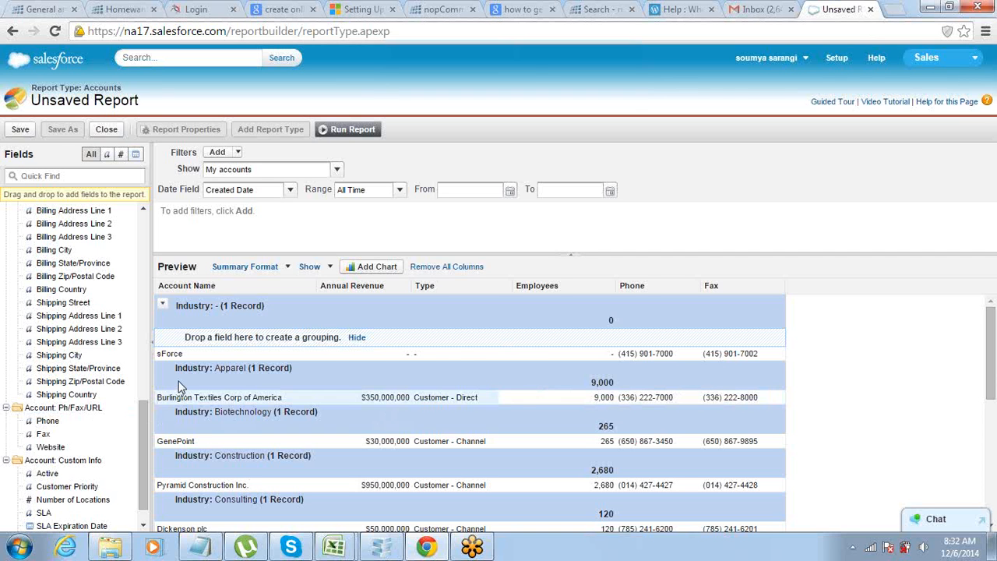
double_click(171, 355)
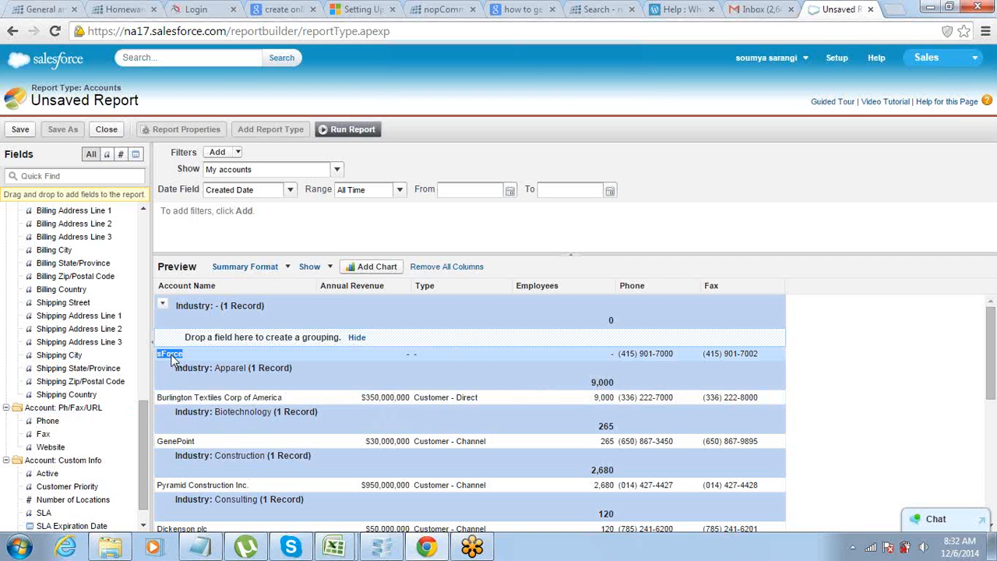
double_click(175, 398)
triple_click(175, 398)
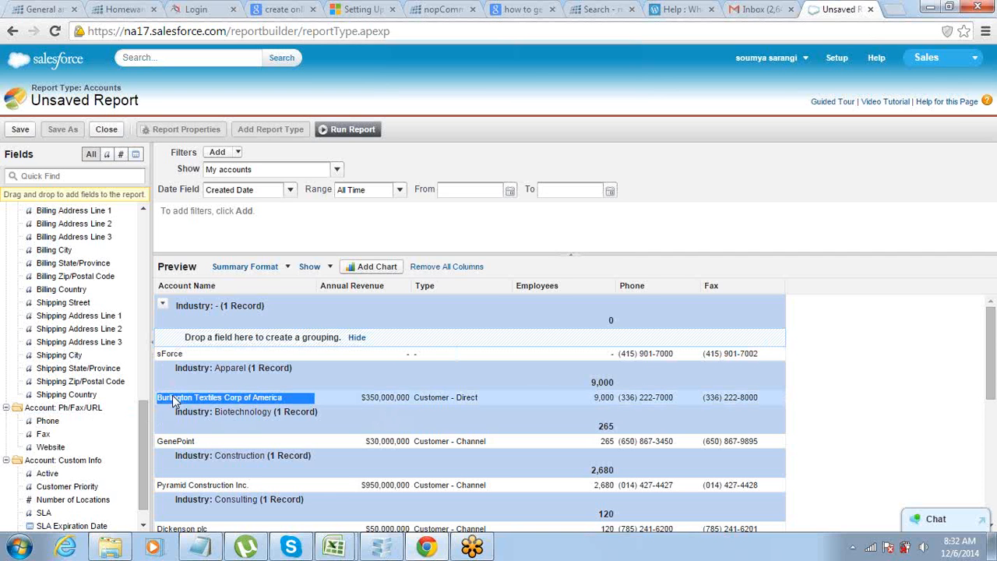
Hide the record details in the summary preview and review the Employees totals for each industry.
click(326, 267)
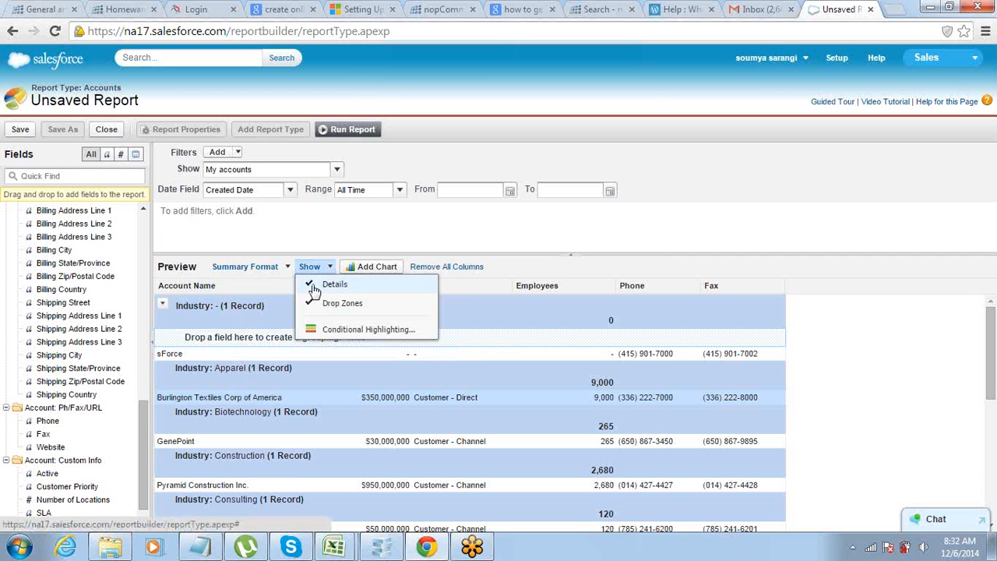
click(312, 285)
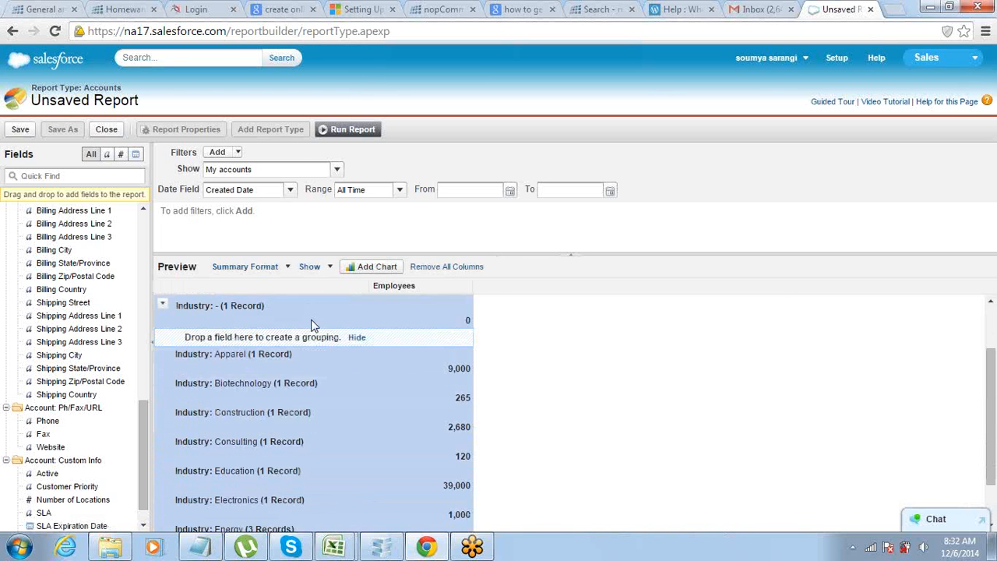
scroll(311, 321, down, 5)
scroll(311, 321, up, 5)
scroll(311, 321, down, 1)
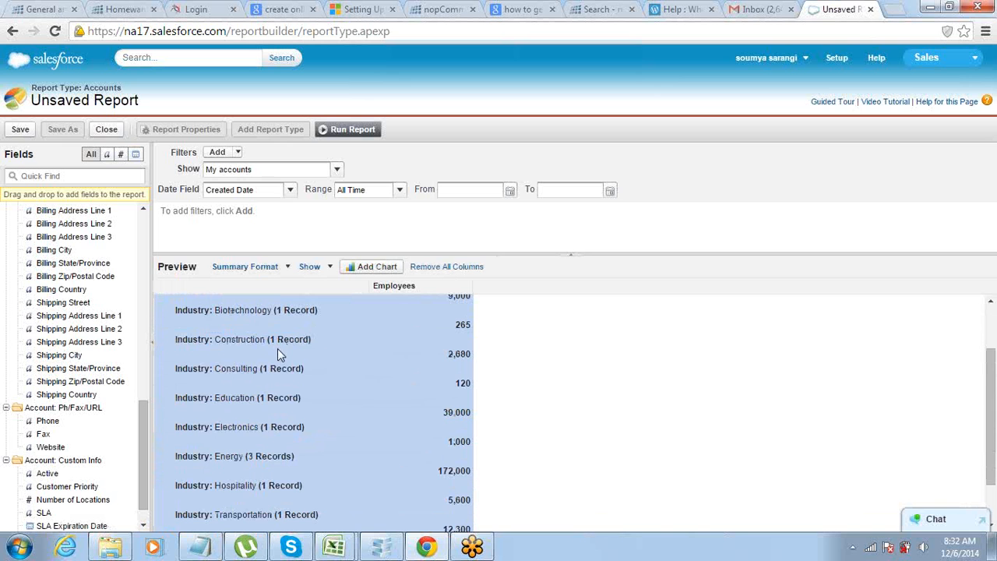
scroll(461, 397, down, 1)
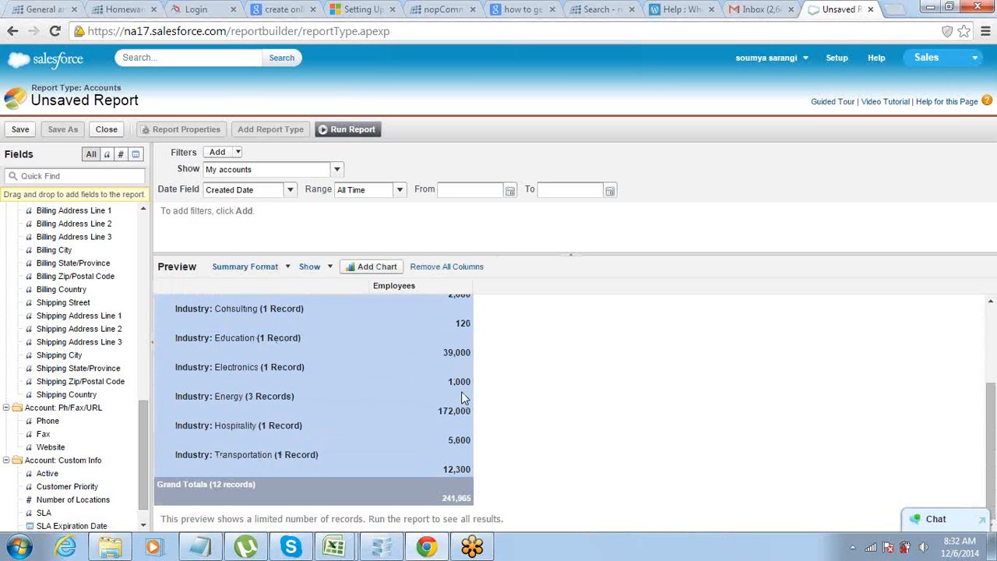
Hide the drop zones in the summary preview and show the record details again.
click(330, 267)
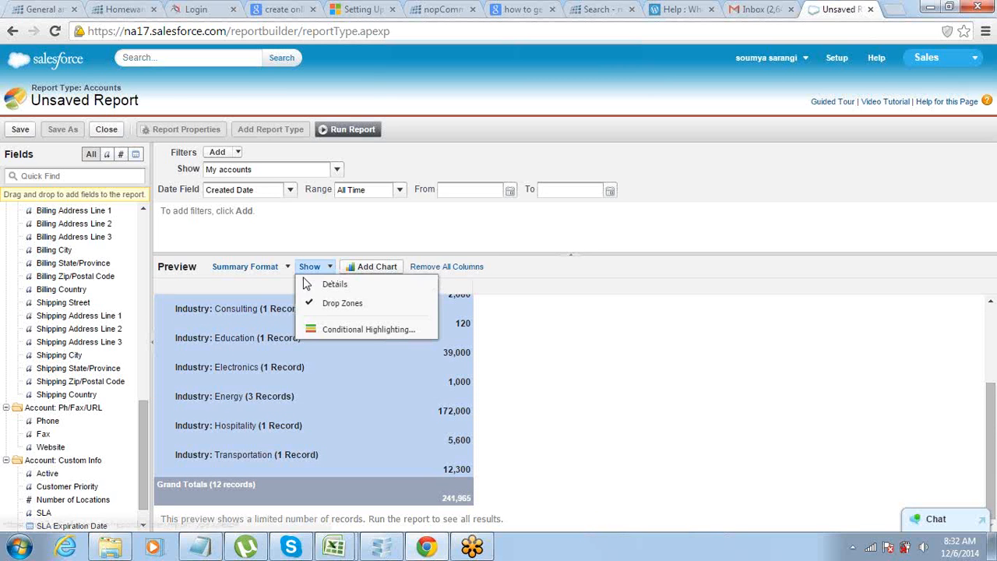
click(312, 303)
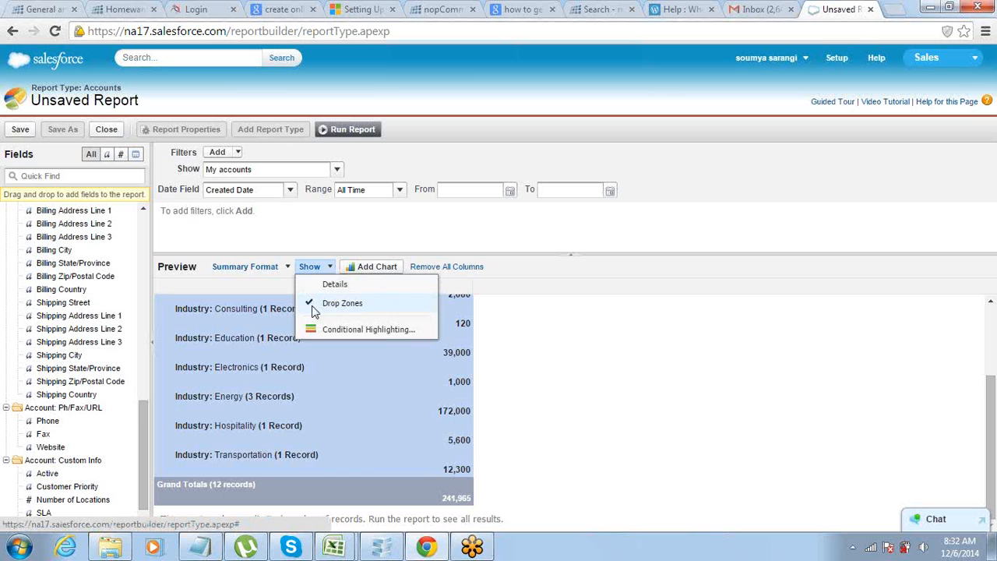
scroll(319, 345, up, 4)
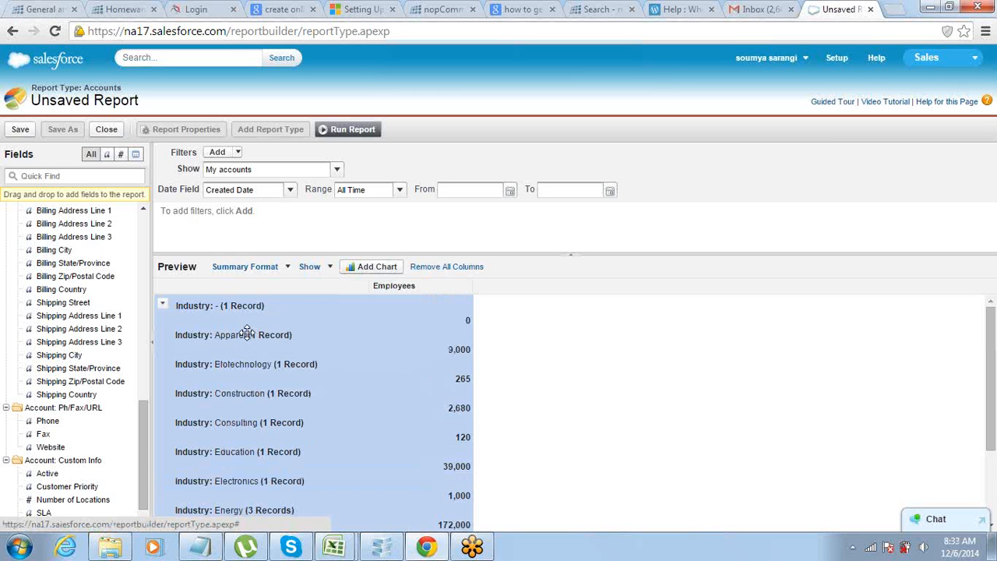
click(327, 266)
click(327, 283)
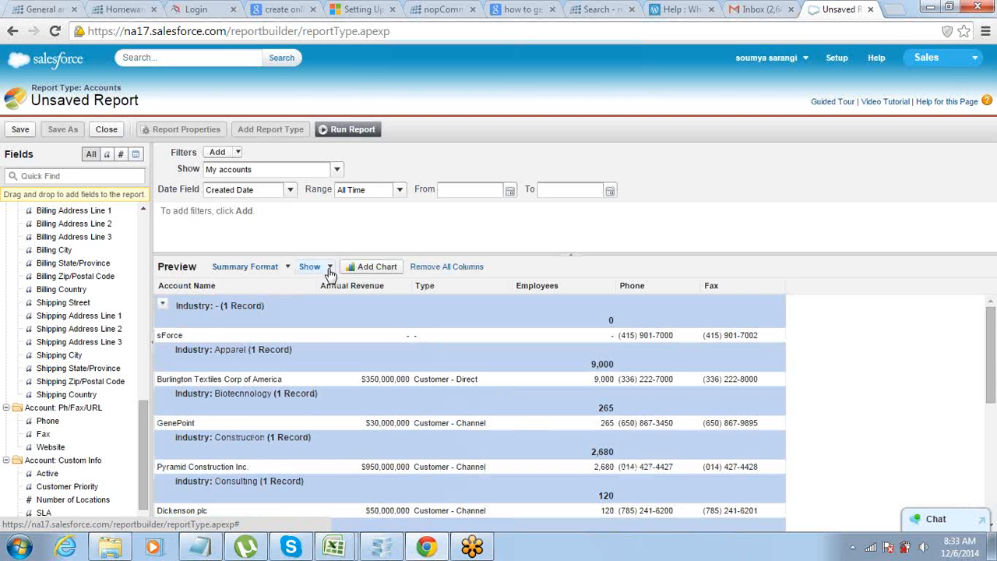
Show the drop zones in the summary preview and shrink the filter area to enlarge the preview.
click(330, 268)
click(327, 303)
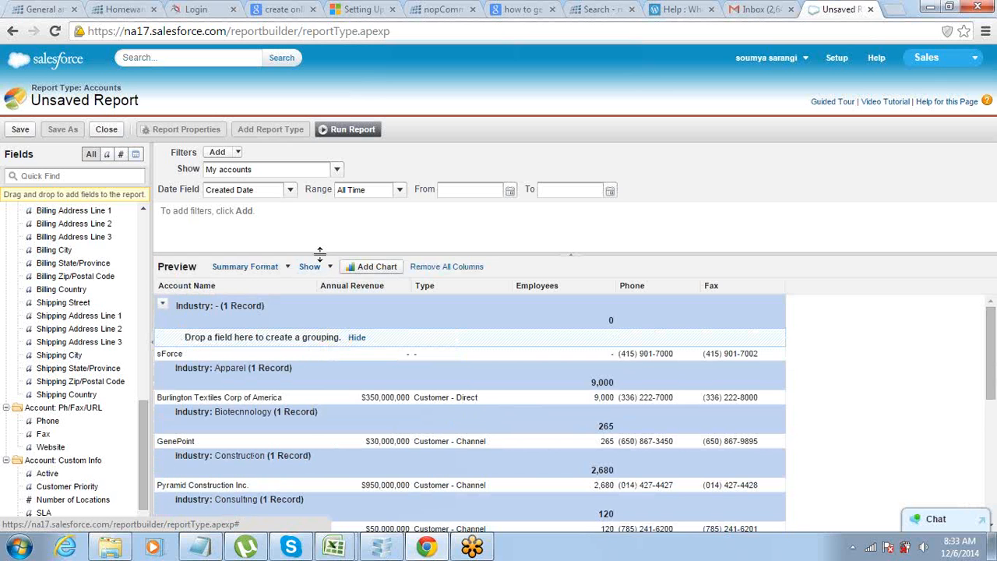
drag(319, 252, 322, 217)
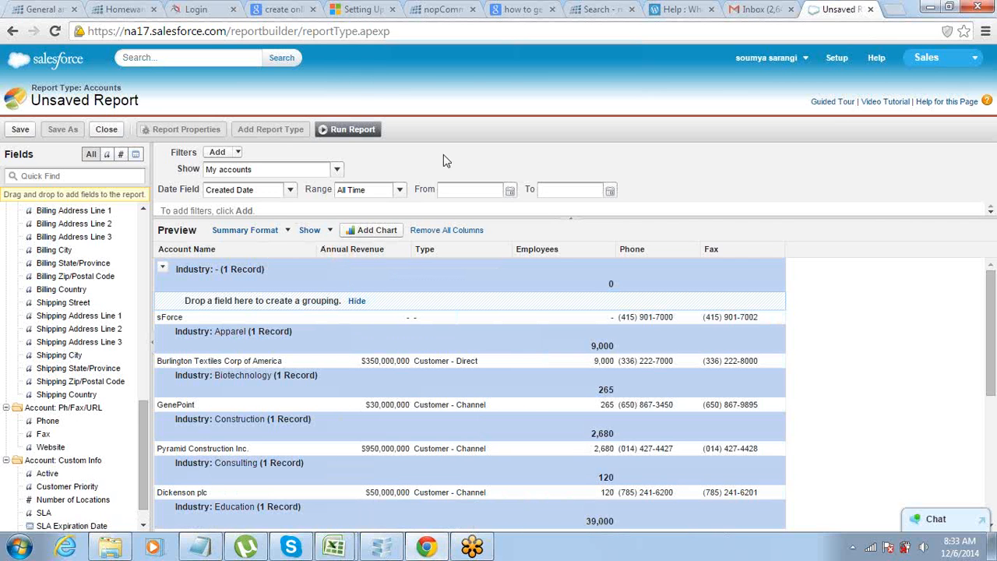
Change the report to Matrix format and add Type as the column grouping.
click(288, 232)
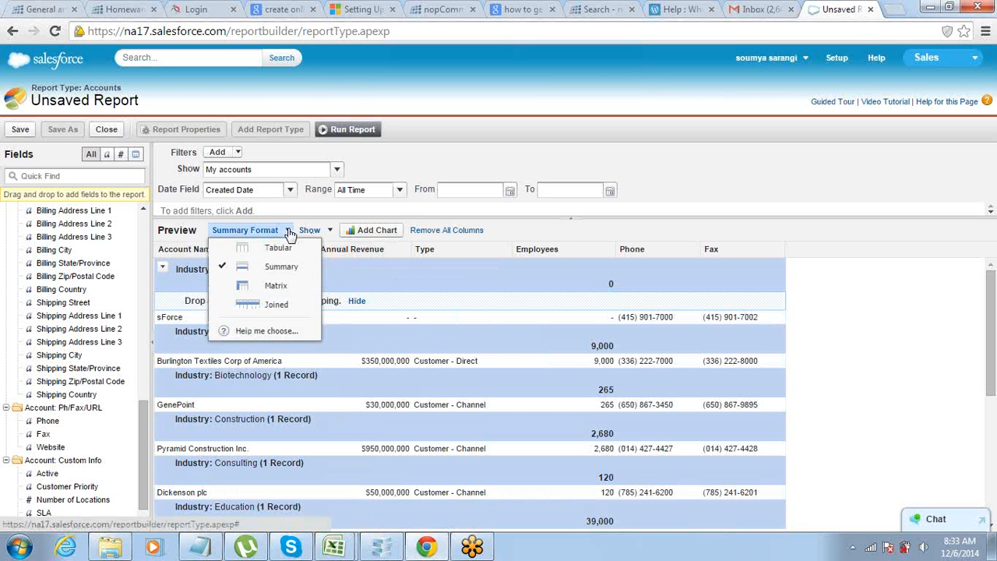
click(276, 286)
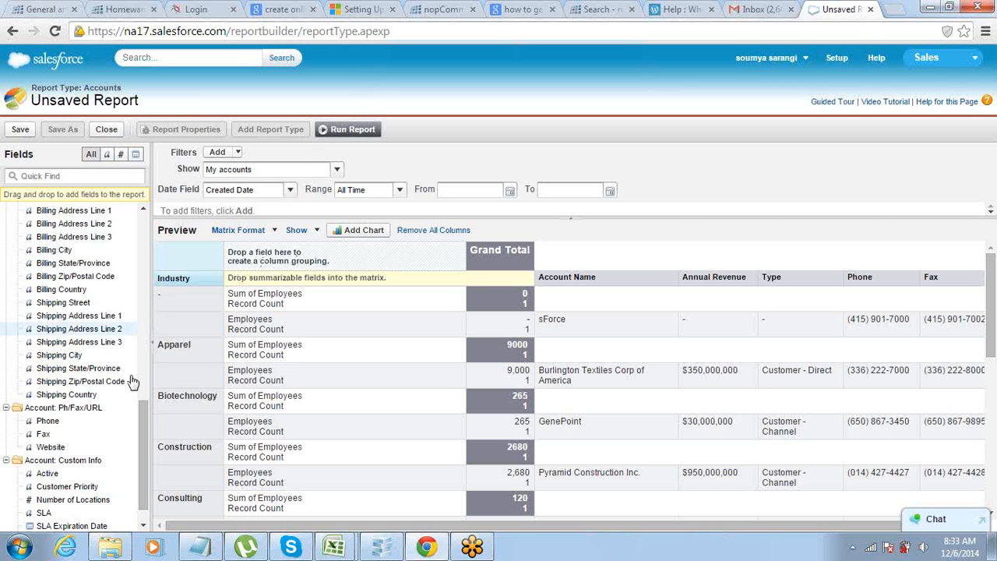
drag(143, 432, 154, 238)
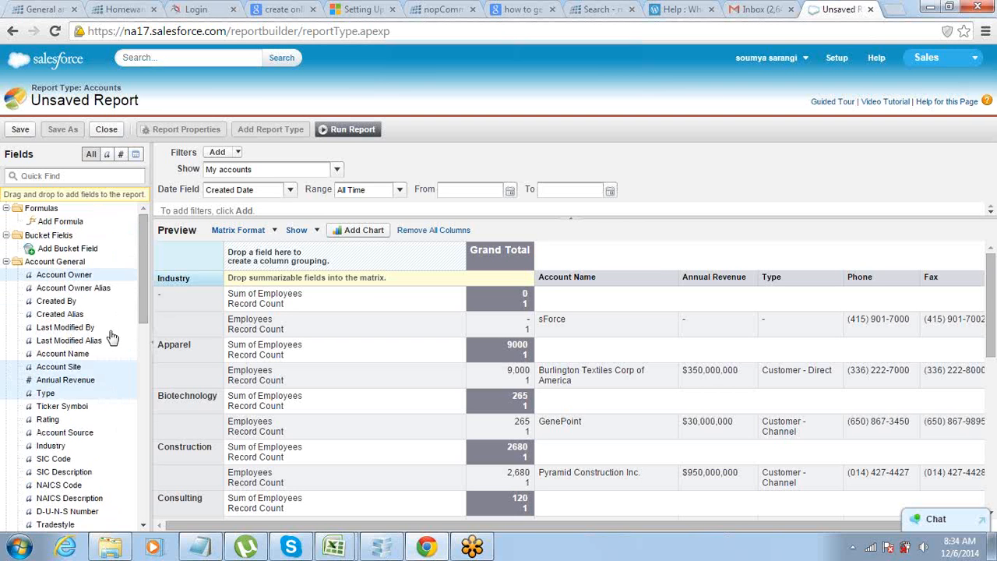
drag(48, 394, 323, 257)
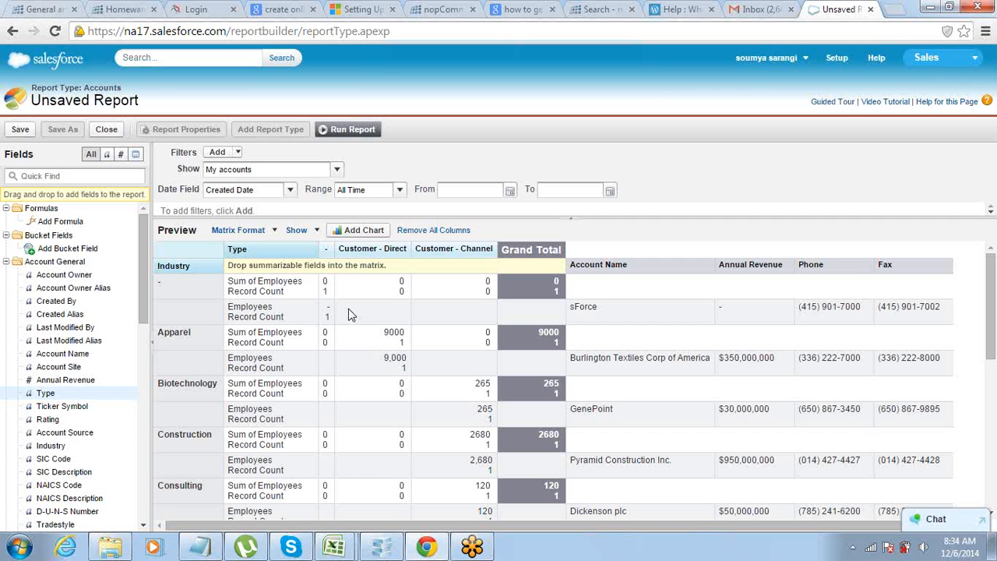
Hide the record count and record details in the matrix preview and examine the Apparel row.
click(316, 232)
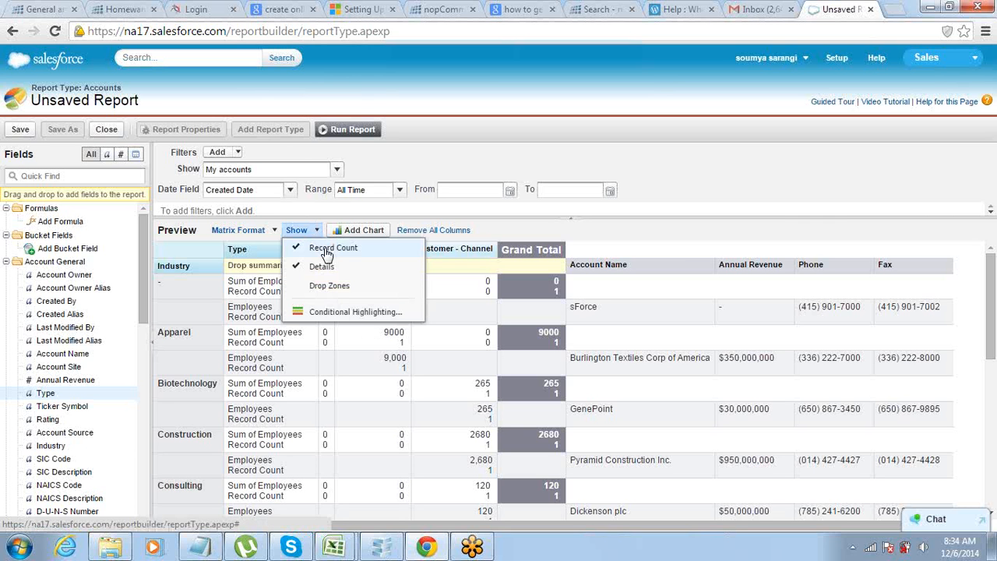
click(324, 248)
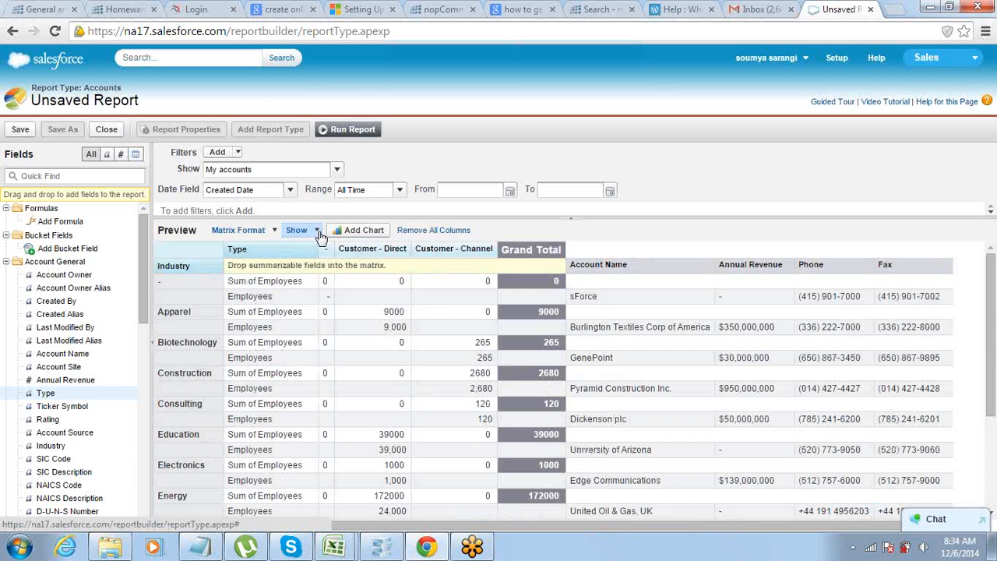
click(300, 230)
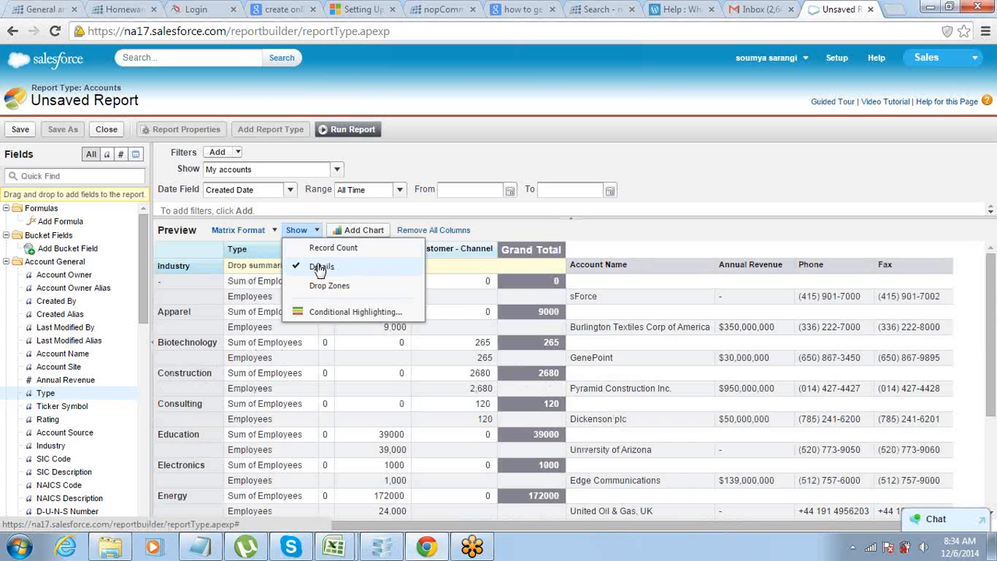
click(320, 267)
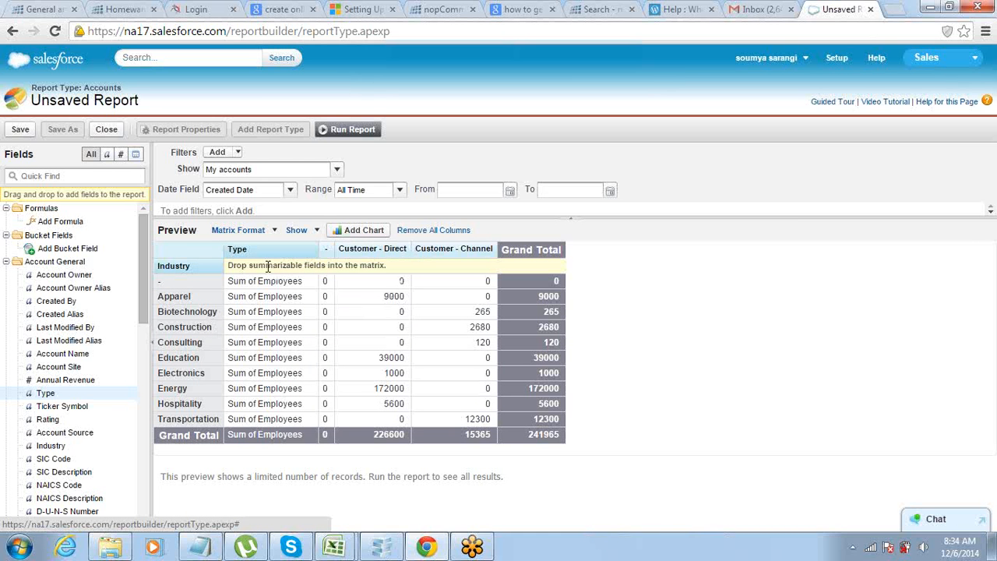
double_click(172, 296)
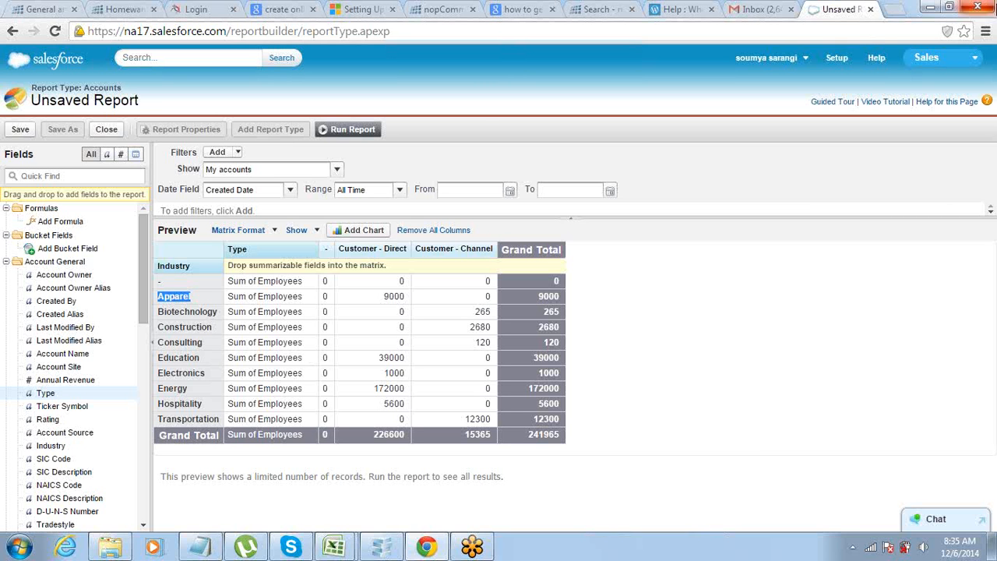
click(982, 32)
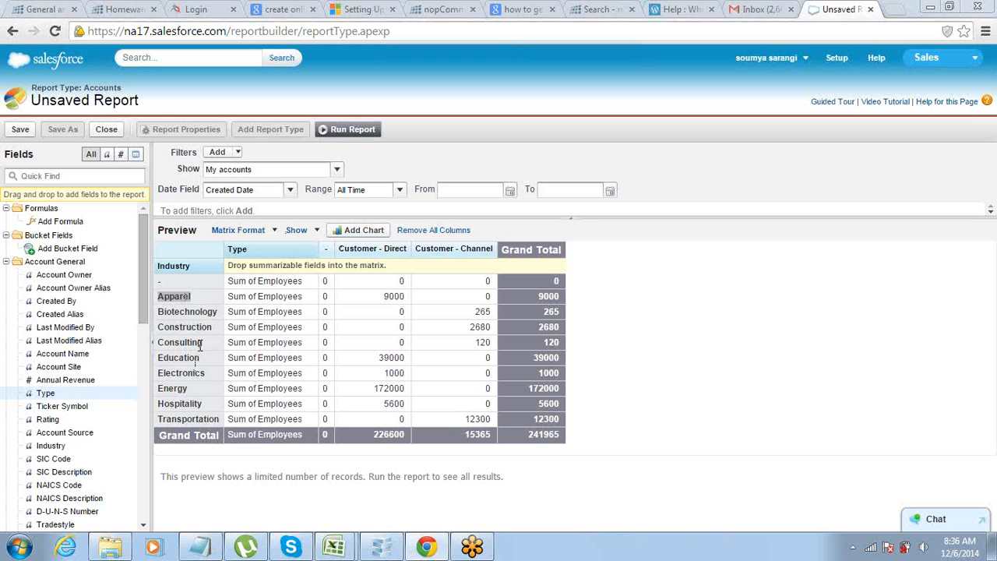
drag(148, 248, 148, 267)
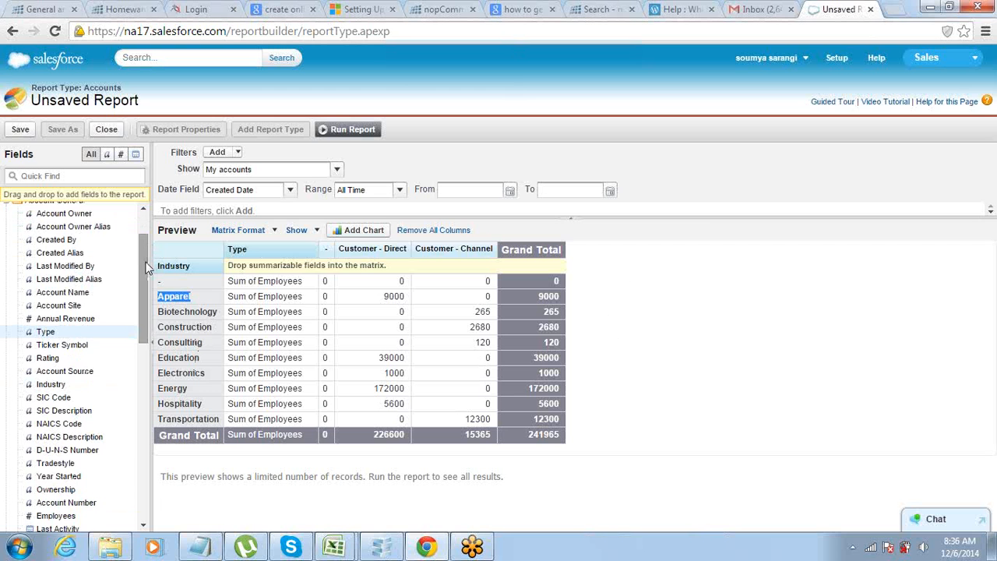
drag(146, 266, 136, 231)
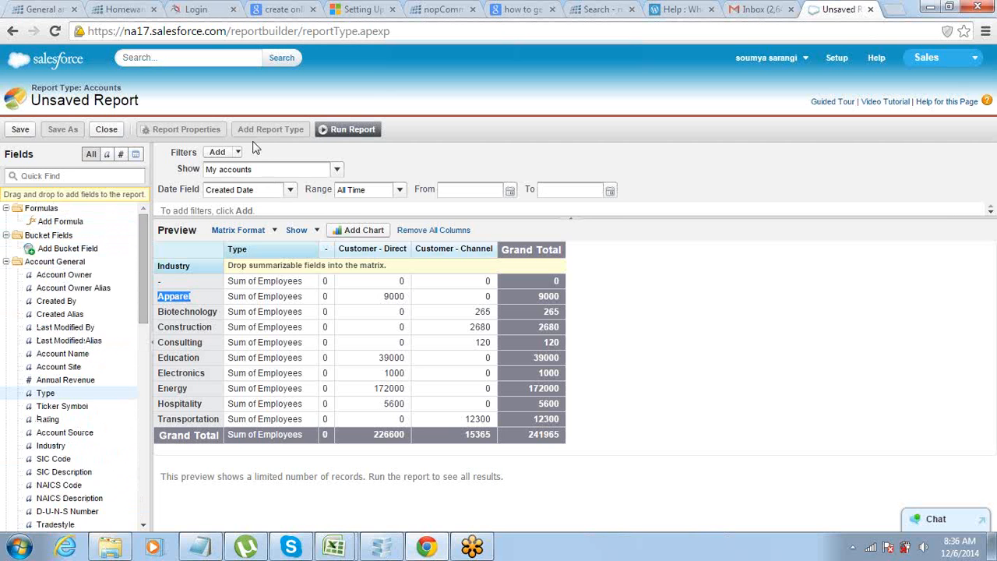
Switch the report back to Summary format and show its record details.
click(237, 230)
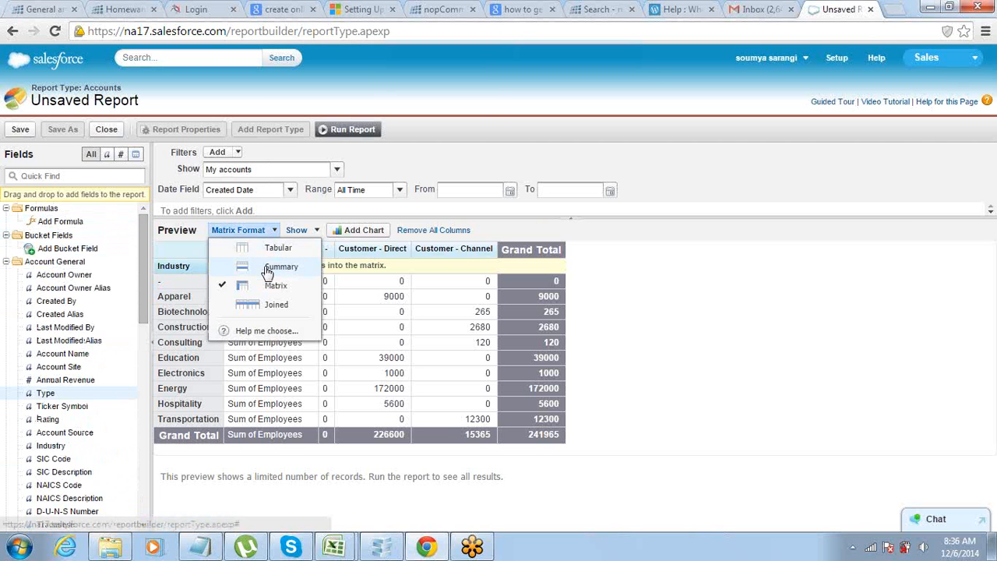
click(265, 265)
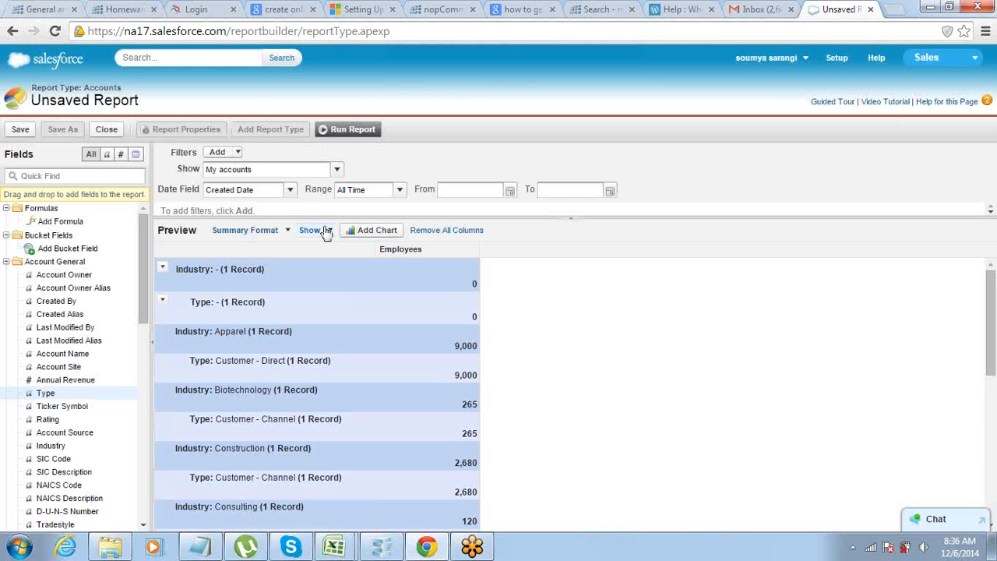
click(325, 231)
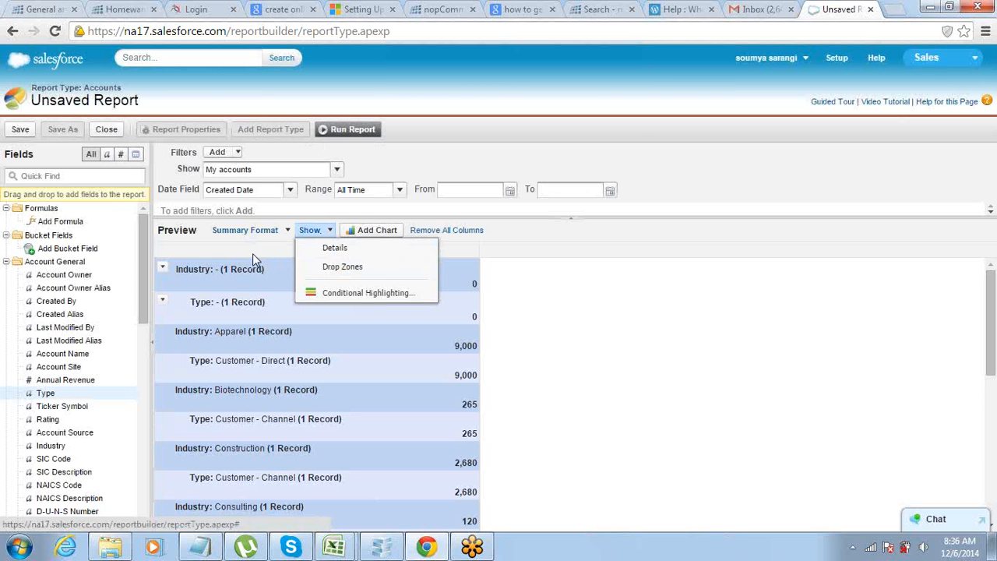
click(314, 248)
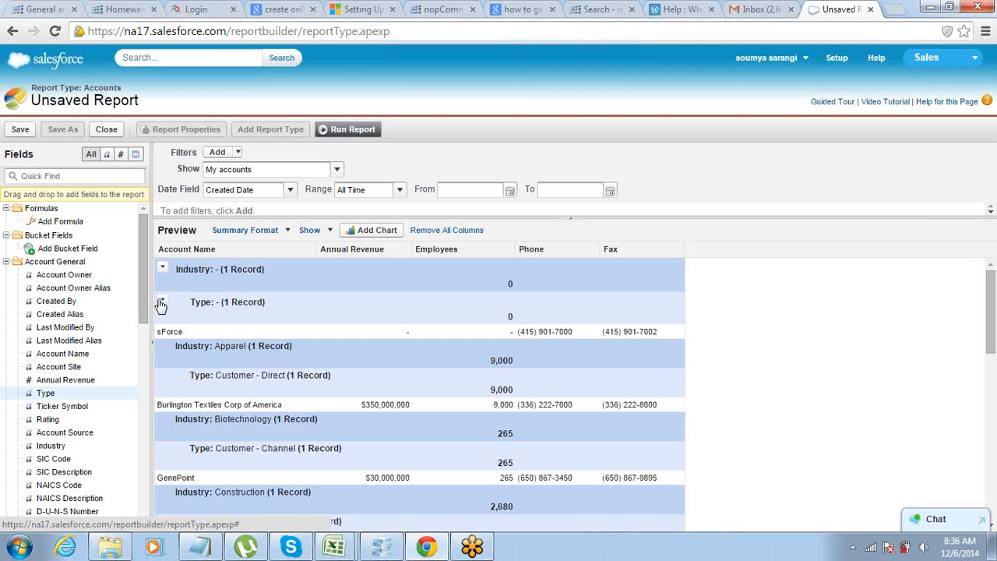
Remove the Type grouping from the summary report and hide the record details.
click(162, 301)
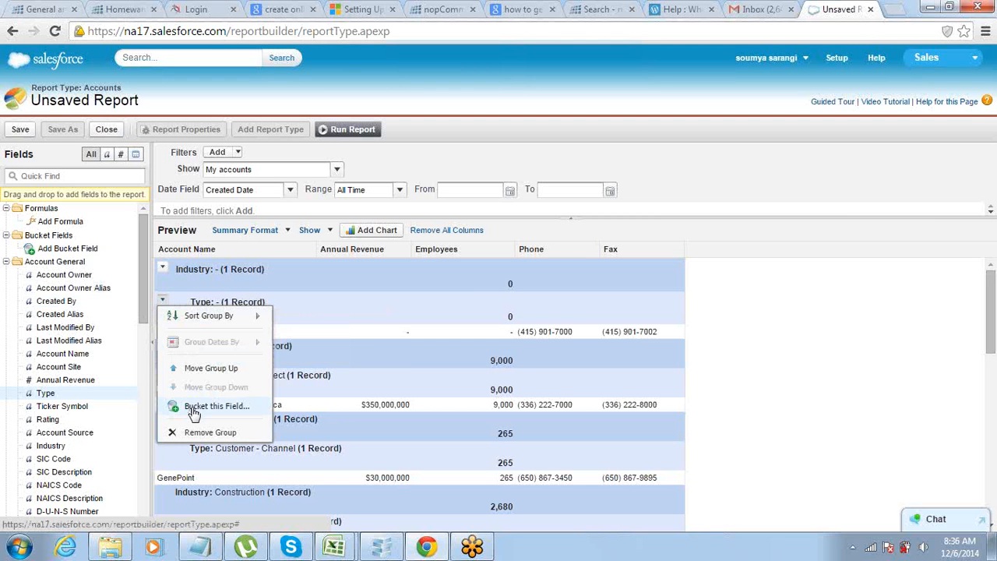
click(196, 435)
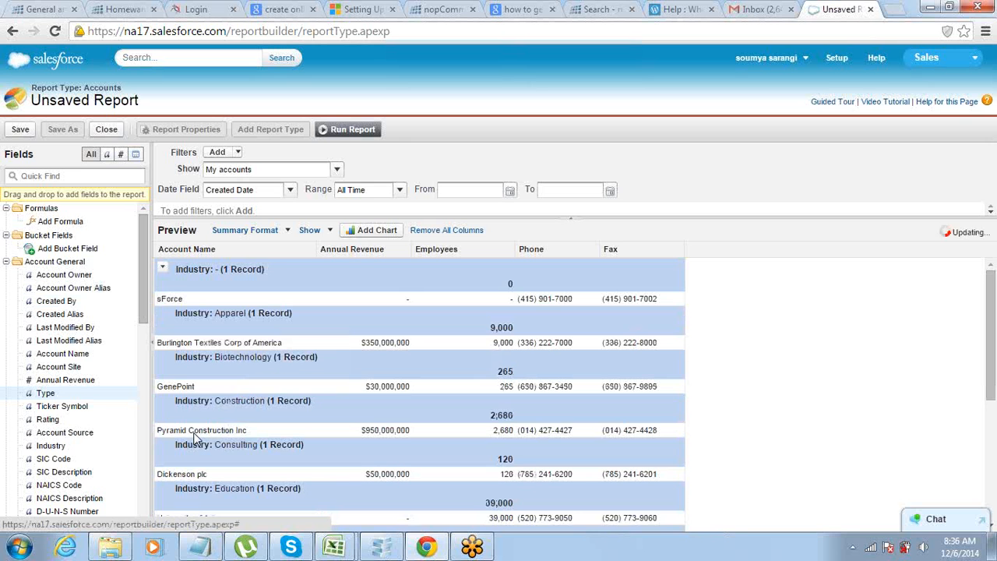
click(327, 231)
click(325, 249)
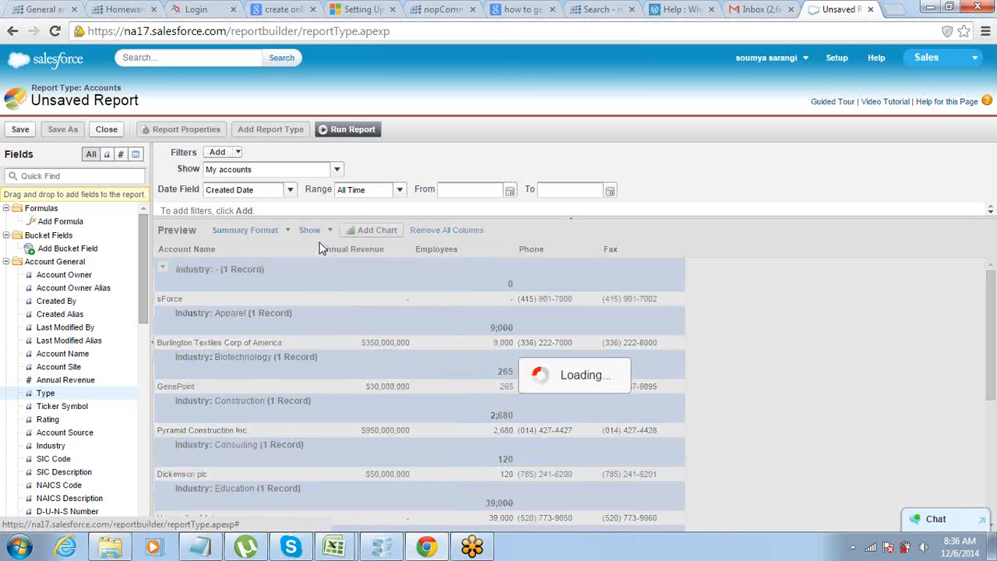
scroll(292, 268, down, 2)
scroll(292, 267, up, 2)
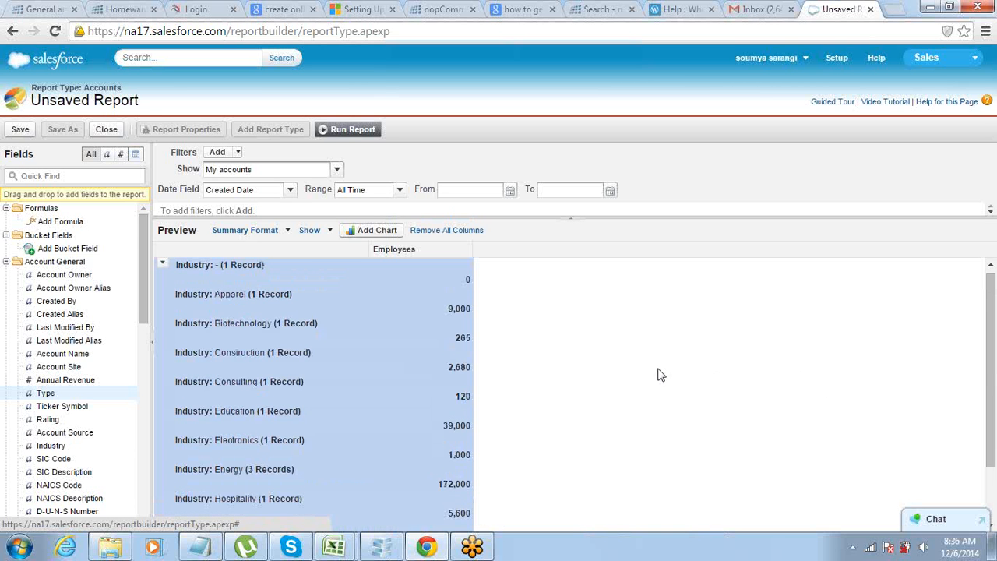
scroll(656, 375, up, 1)
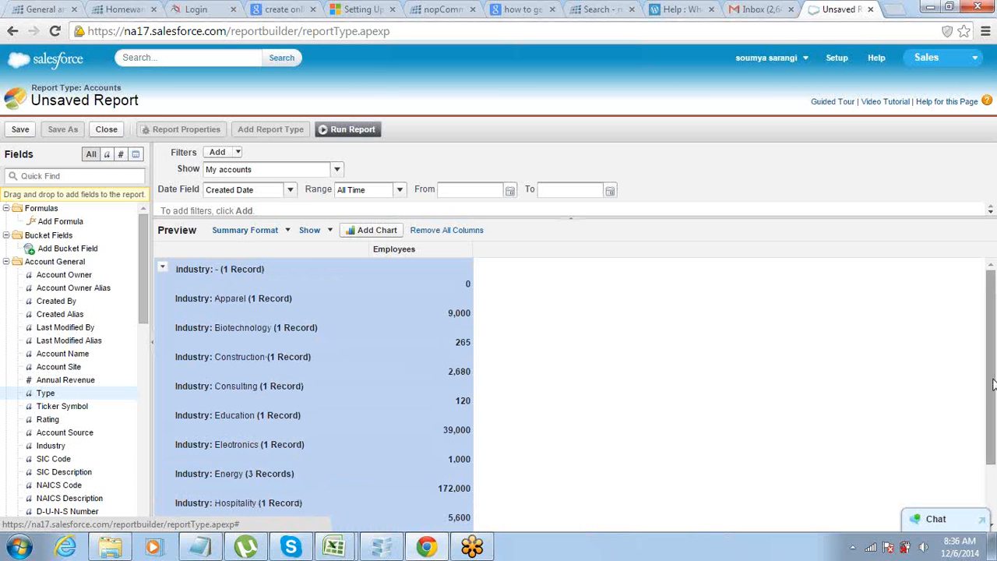
drag(990, 378, 993, 327)
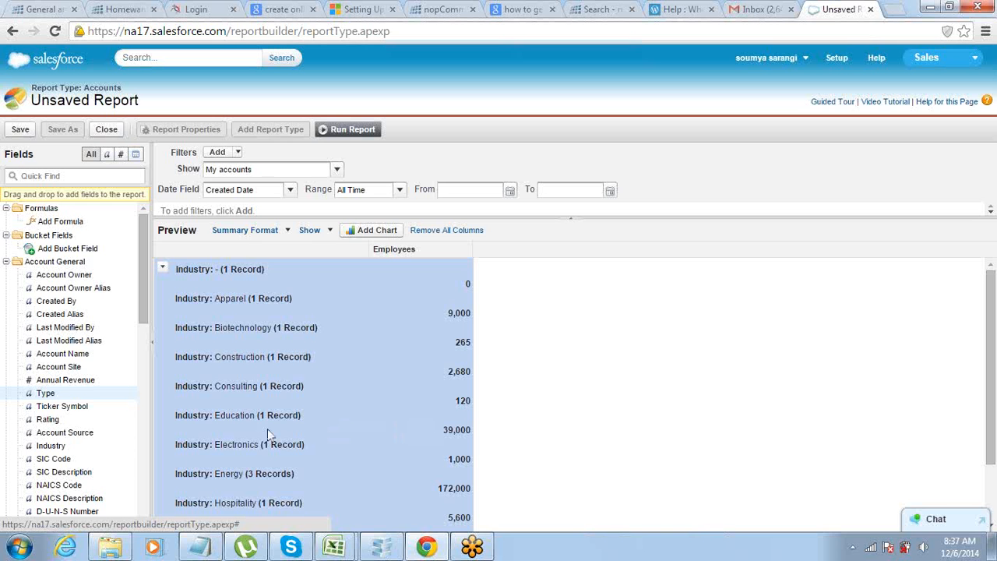
Change the report to Joined format and open the name of the Accounts block for editing.
click(286, 230)
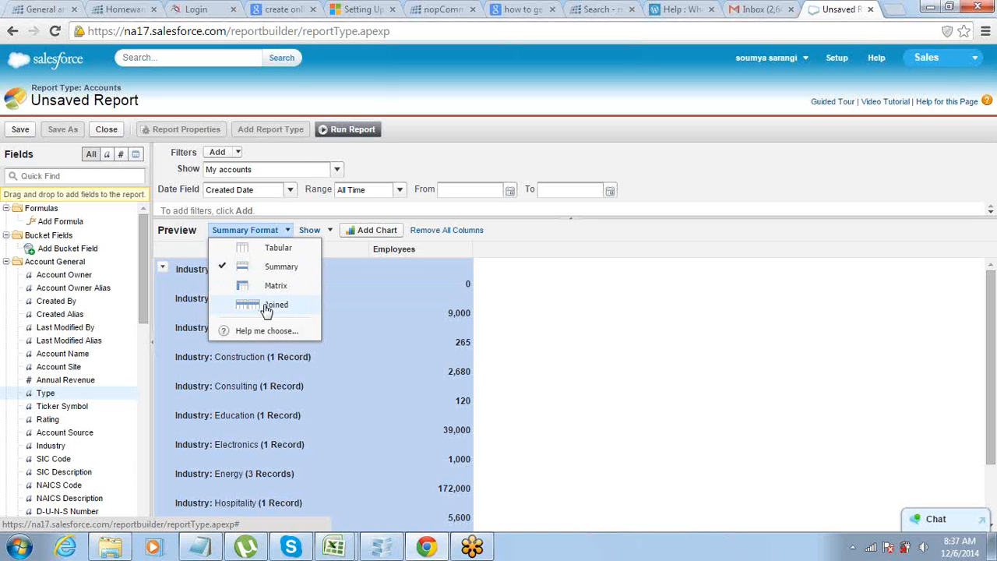
click(267, 307)
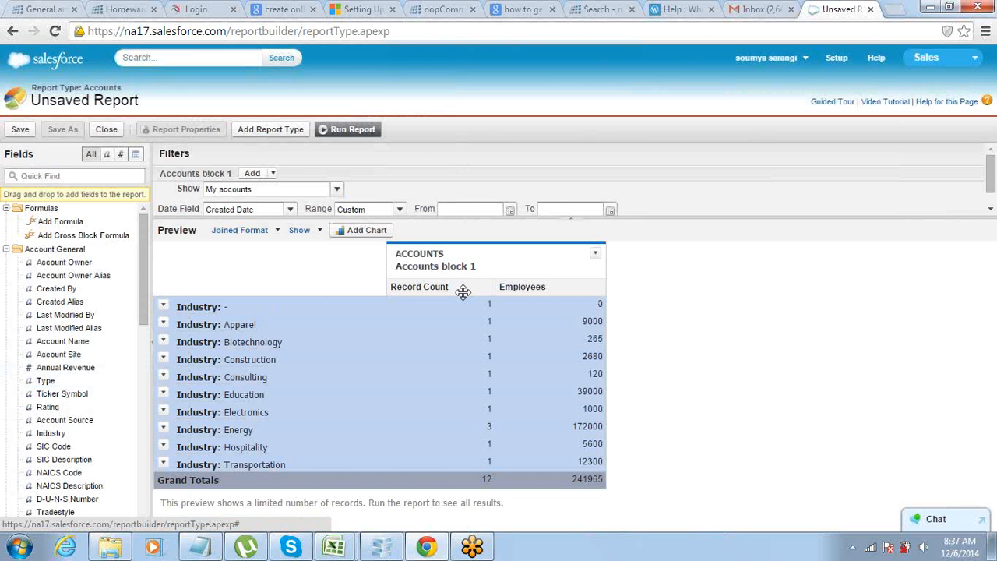
click(457, 265)
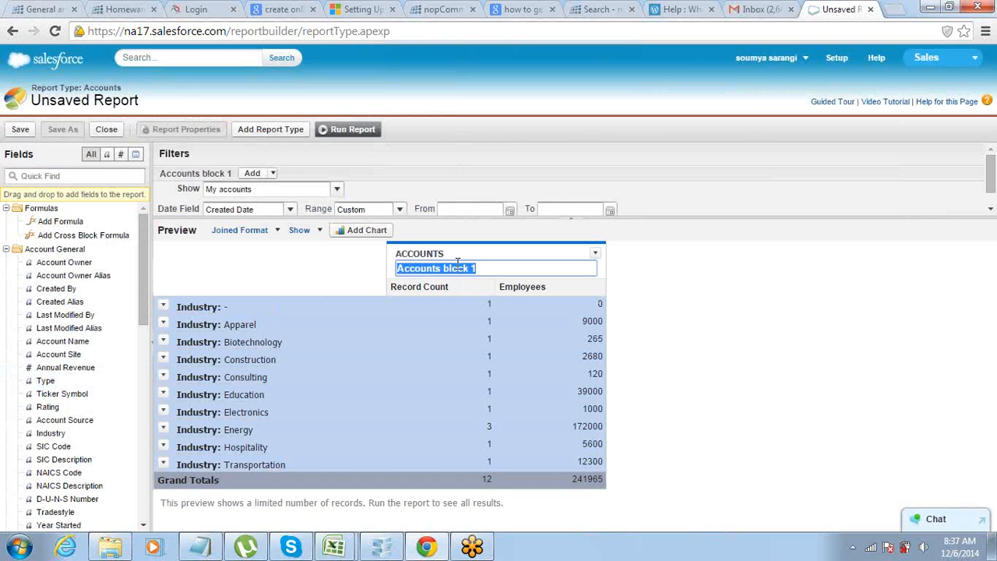
click(478, 268)
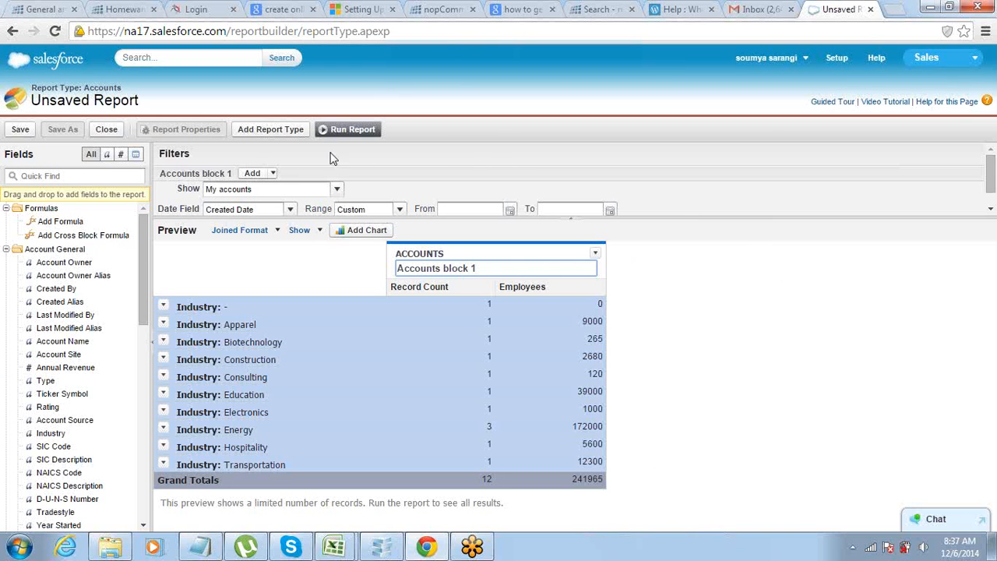
Add Contacts & Accounts from the Accounts & Contacts category as an additional report type in the joined report.
click(259, 139)
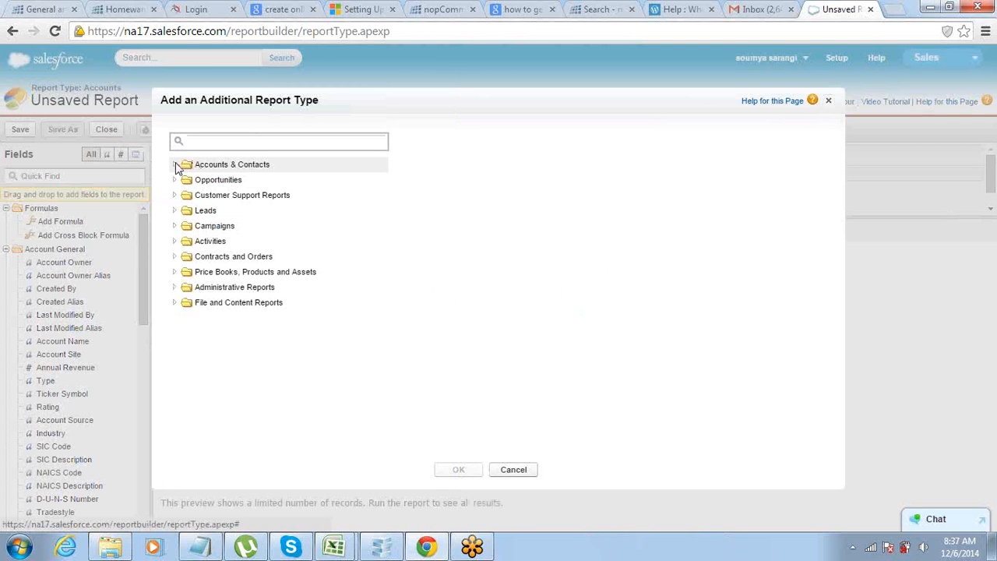
click(176, 165)
click(202, 181)
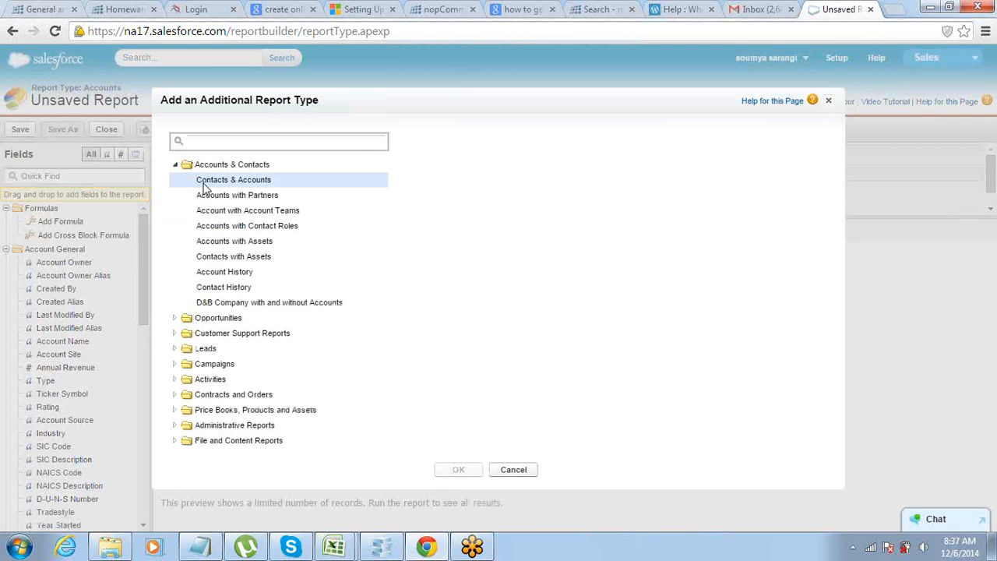
click(450, 470)
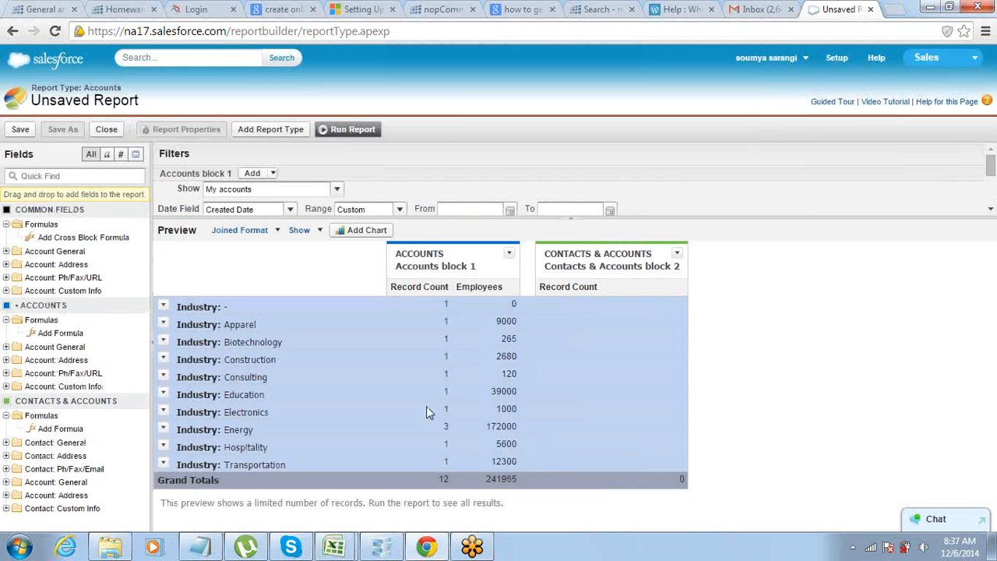
double_click(455, 265)
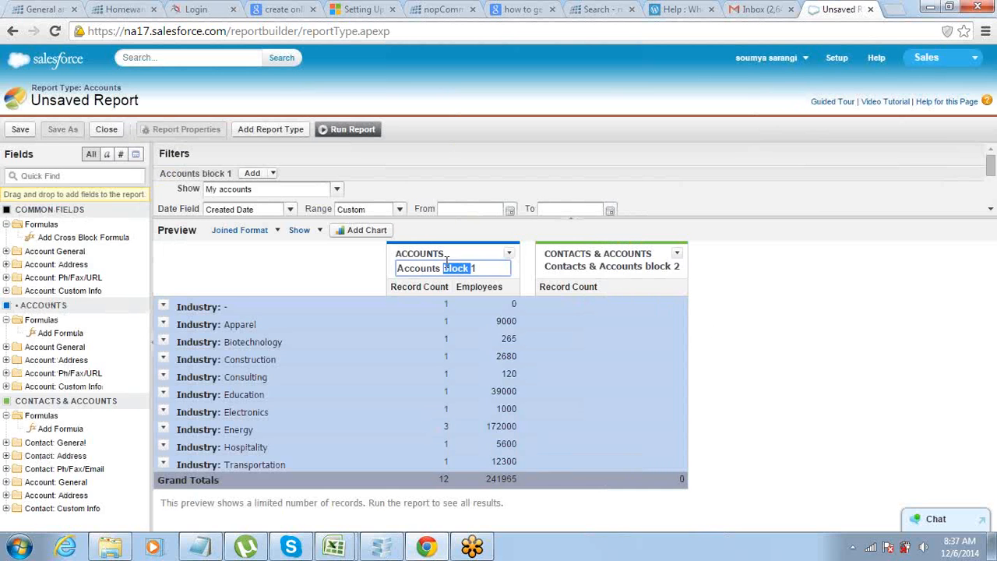
Add Opportunities from the Opportunities category as an additional report type in the joined report.
double_click(649, 266)
click(665, 267)
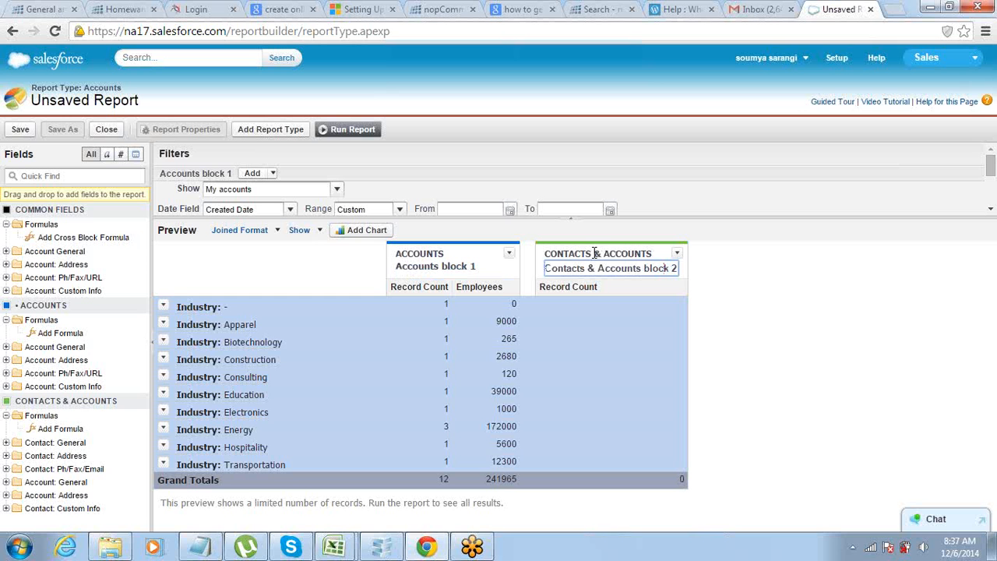
click(277, 134)
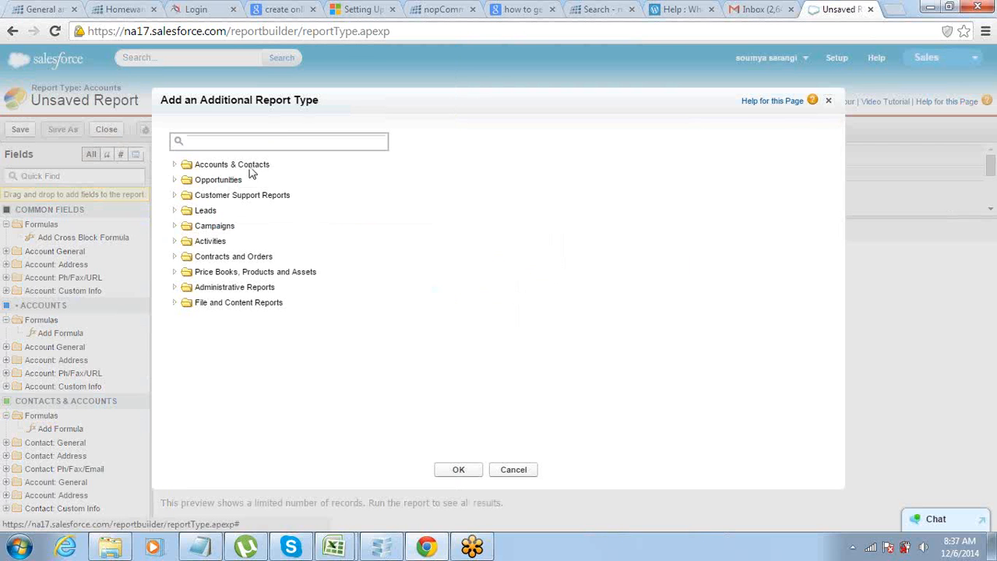
click(175, 181)
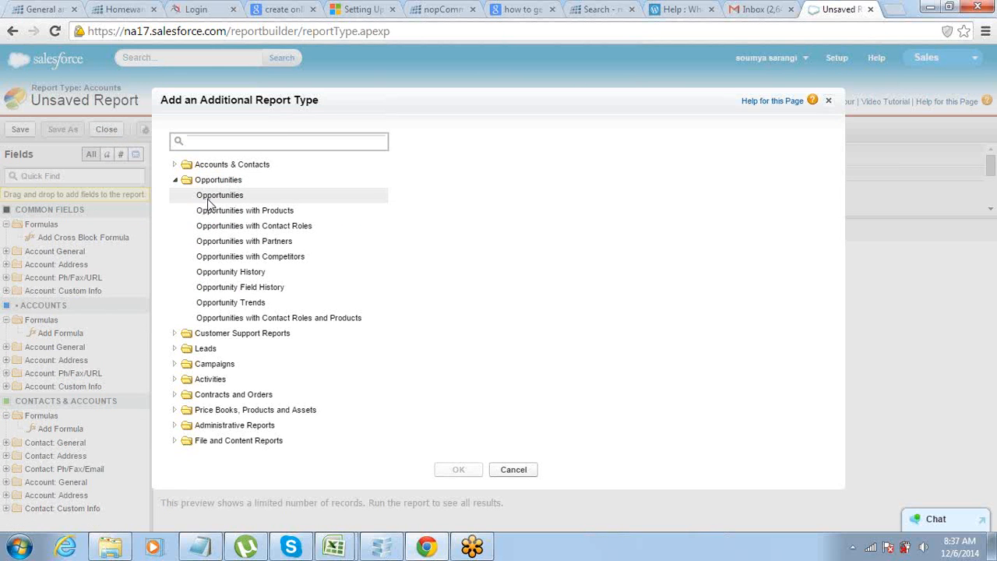
click(208, 196)
click(468, 469)
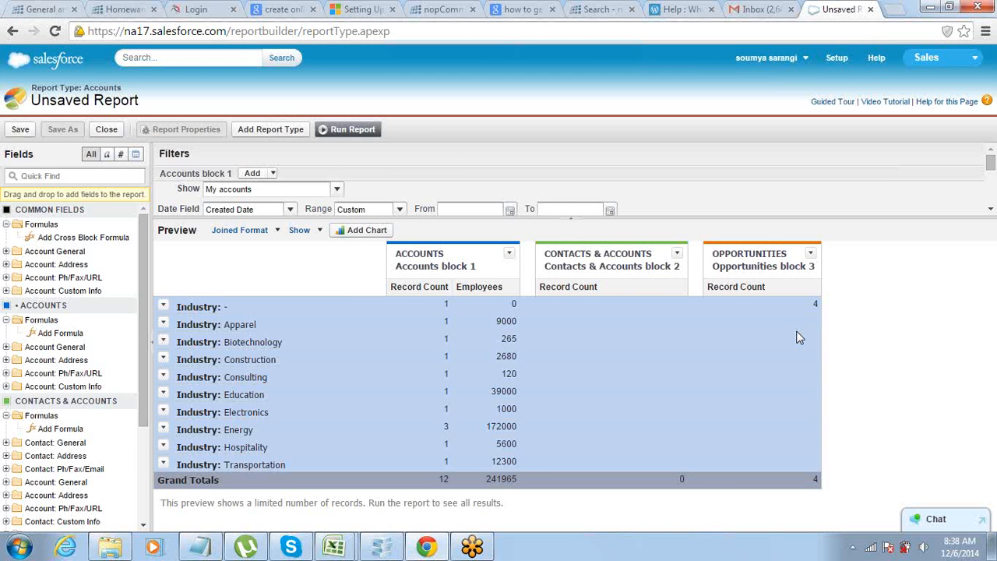
Add Cases from the Customer Support Reports category as another report type in the joined report.
double_click(807, 268)
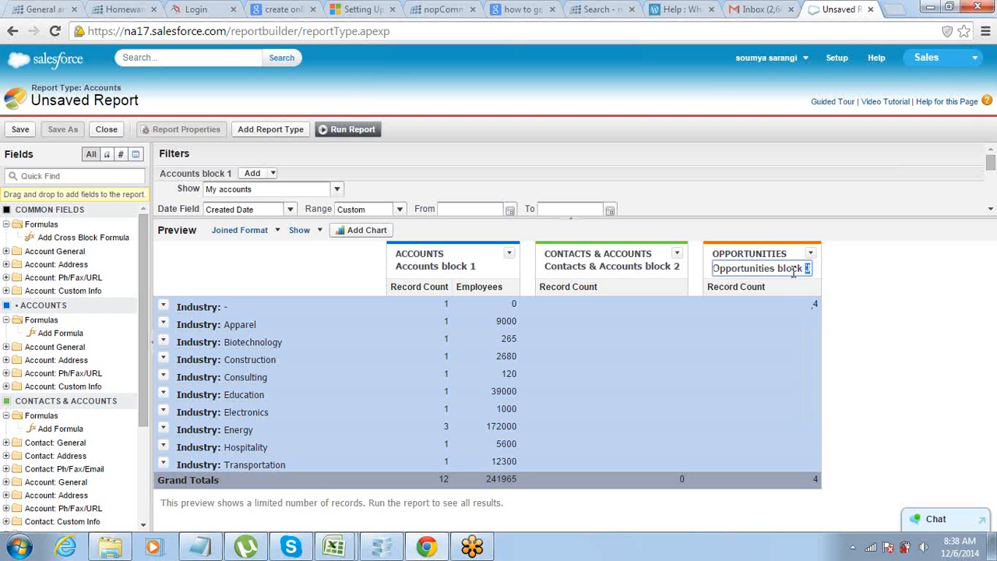
click(272, 131)
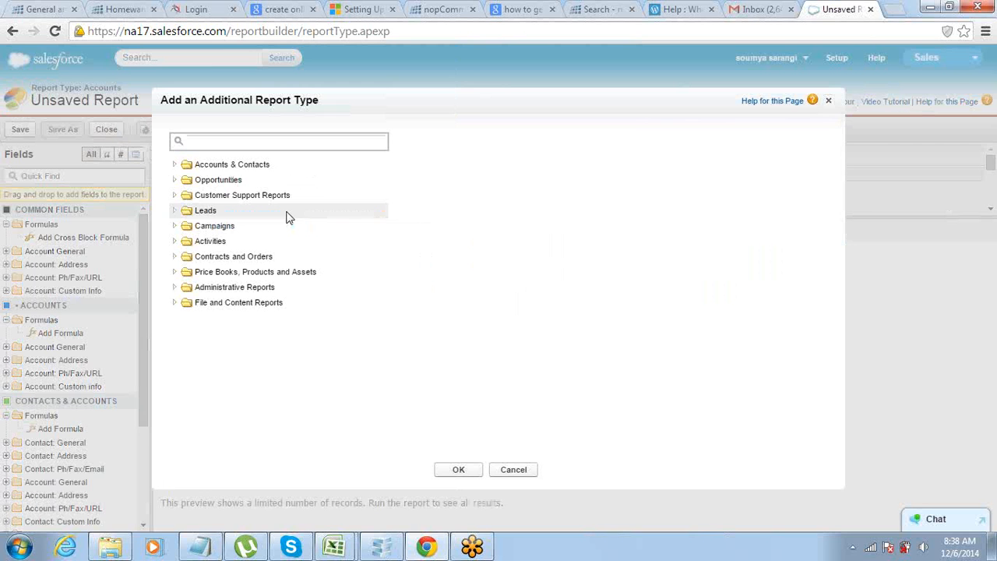
click(174, 196)
click(233, 212)
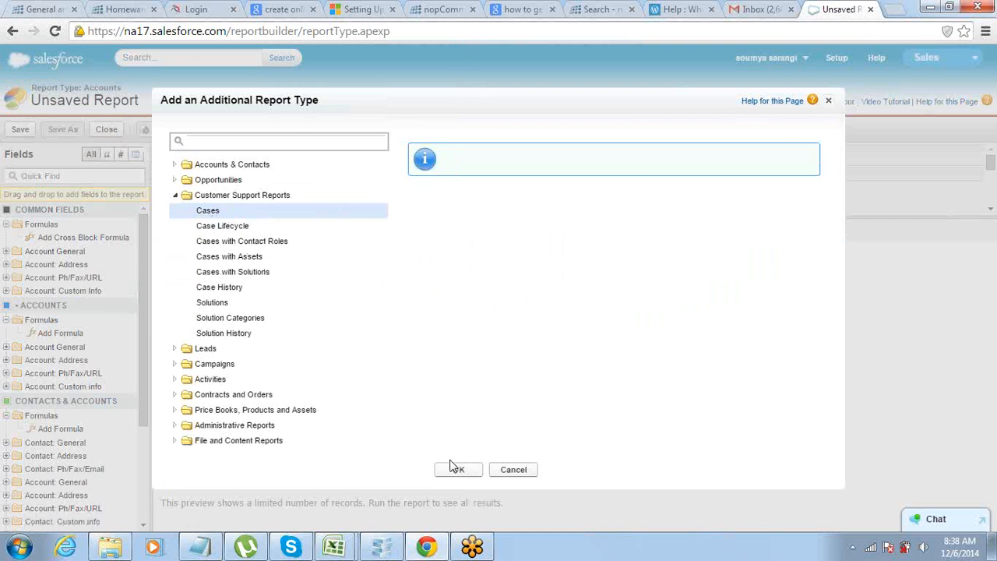
click(456, 468)
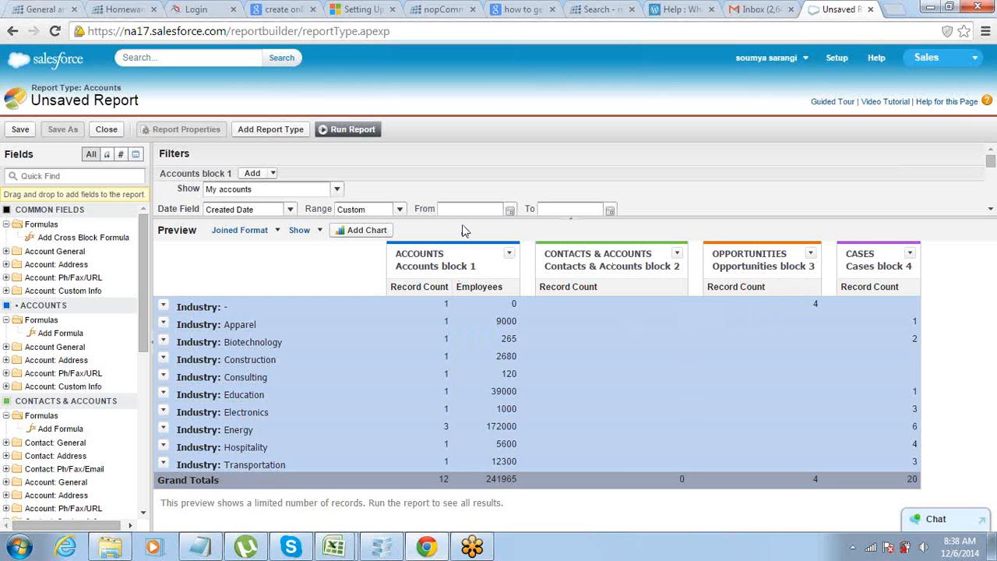
Set the date range filter to All Time for the Accounts, Contacts & Accounts and Opportunities blocks.
drag(461, 218, 448, 433)
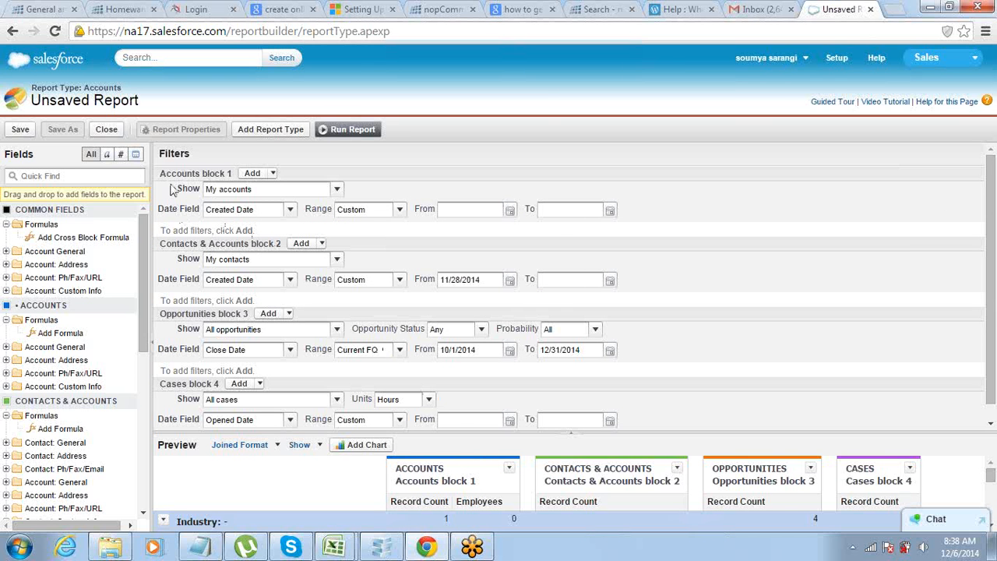
double_click(215, 173)
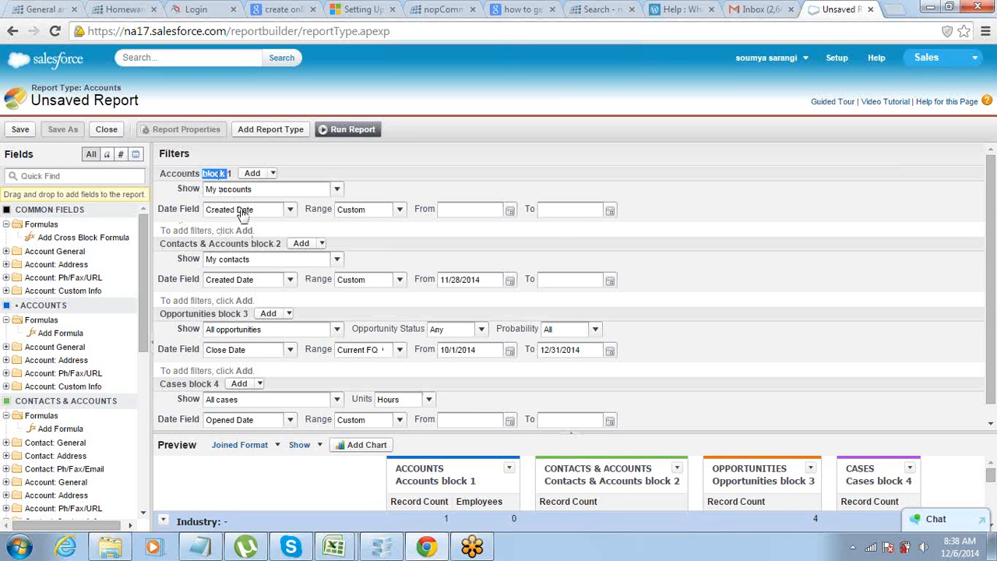
double_click(270, 244)
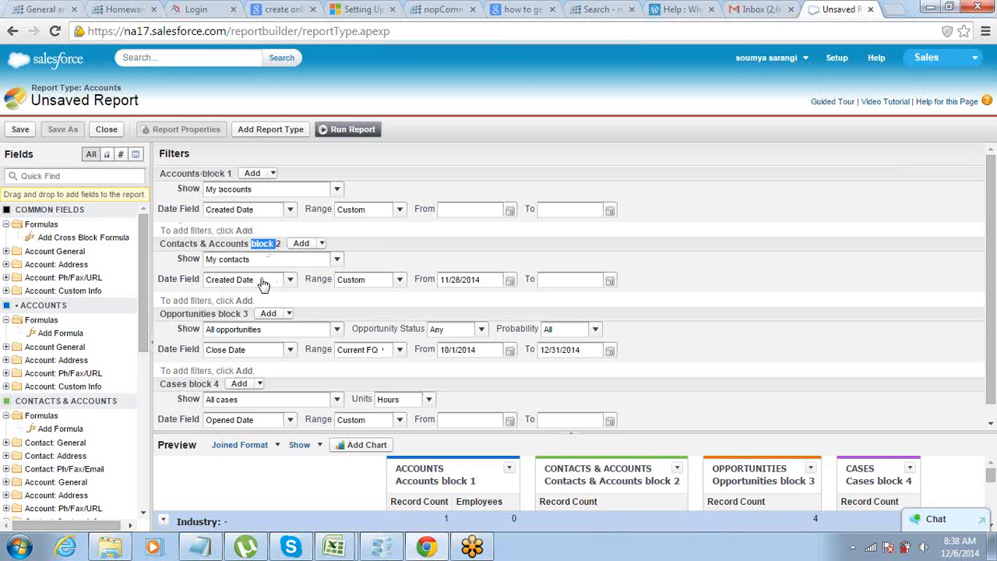
click(398, 215)
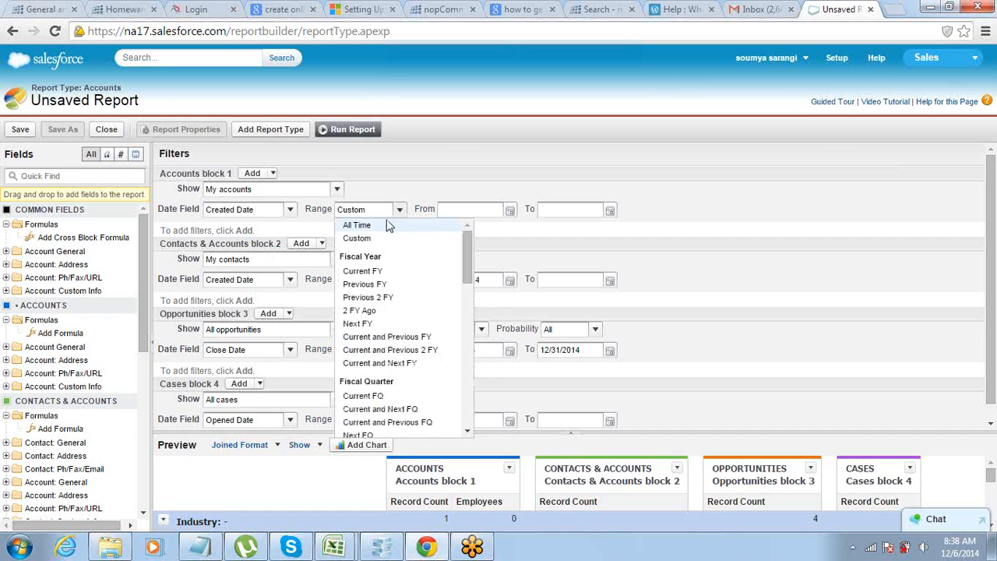
click(390, 223)
click(400, 283)
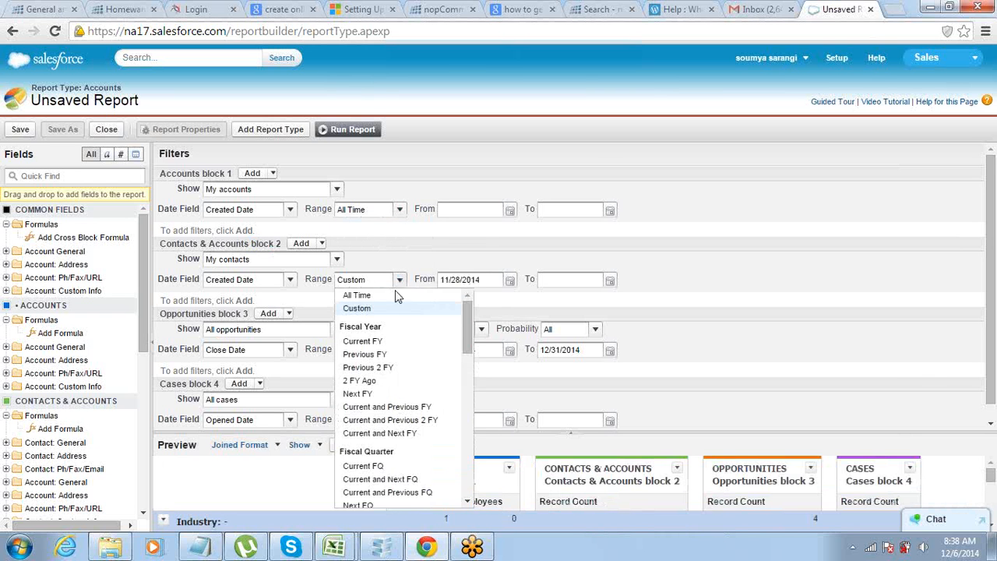
click(396, 295)
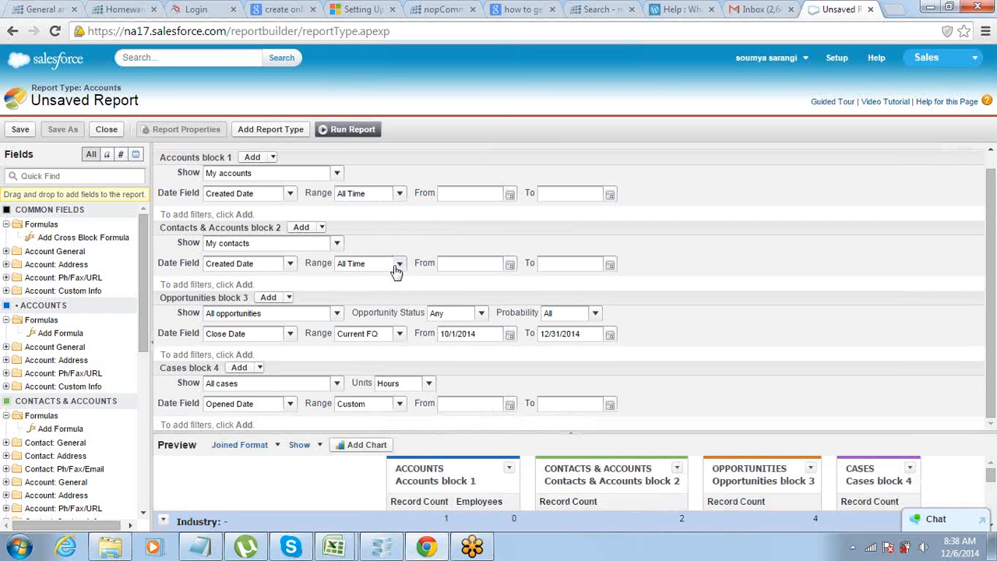
click(398, 333)
click(380, 113)
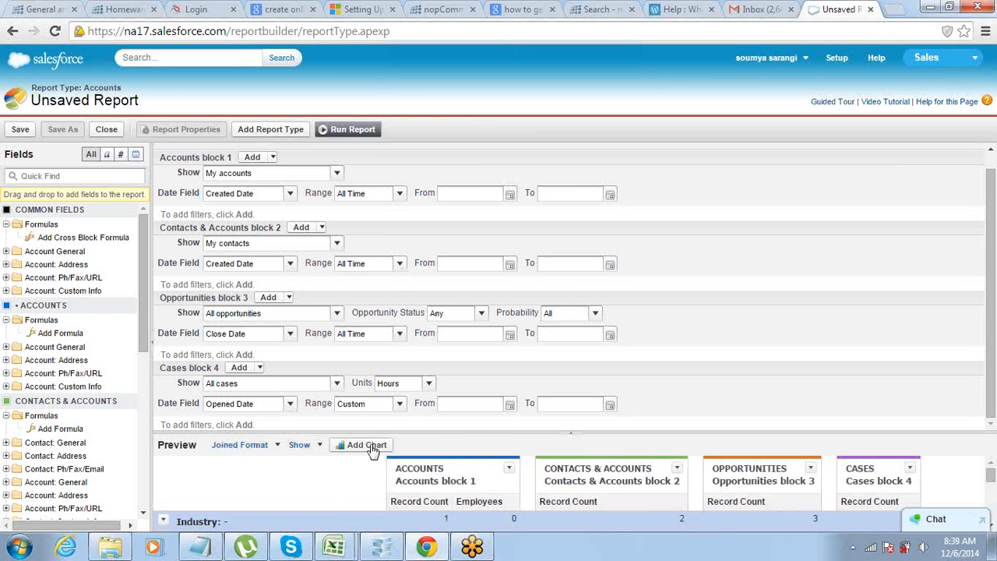
drag(389, 429, 401, 187)
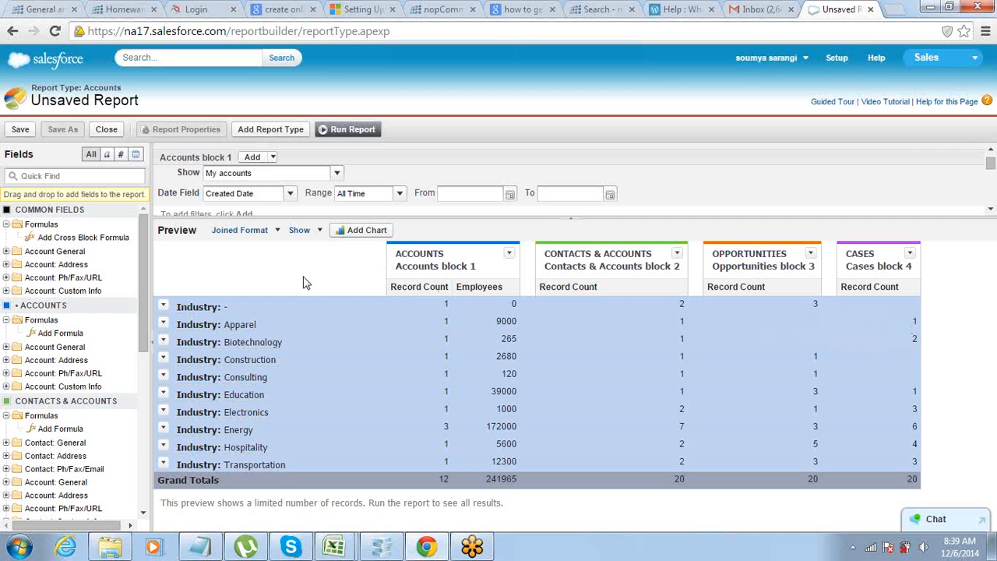
Add the Amount field from Opportunity Information to the Opportunities block, summarized by Sum.
drag(143, 257, 139, 354)
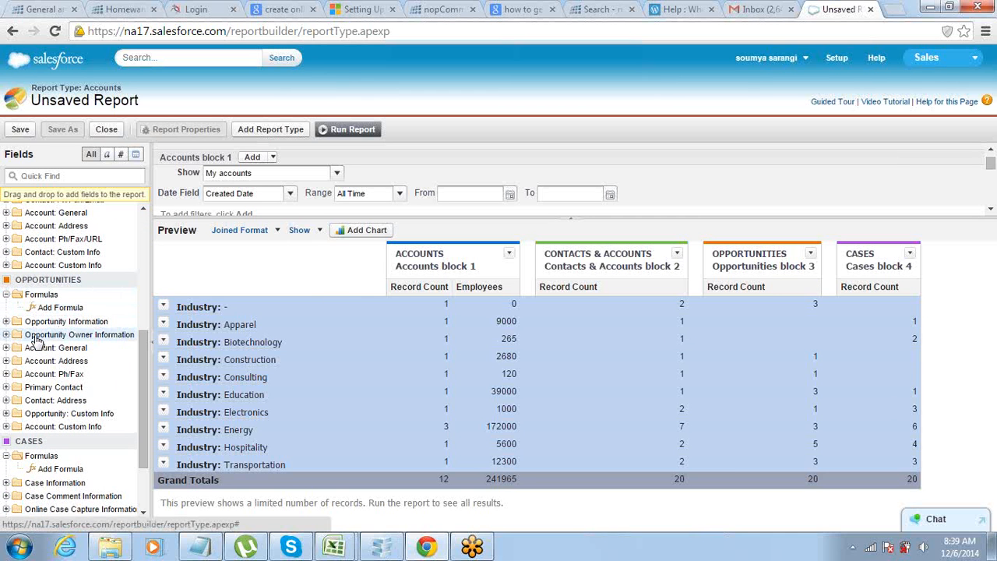
click(6, 322)
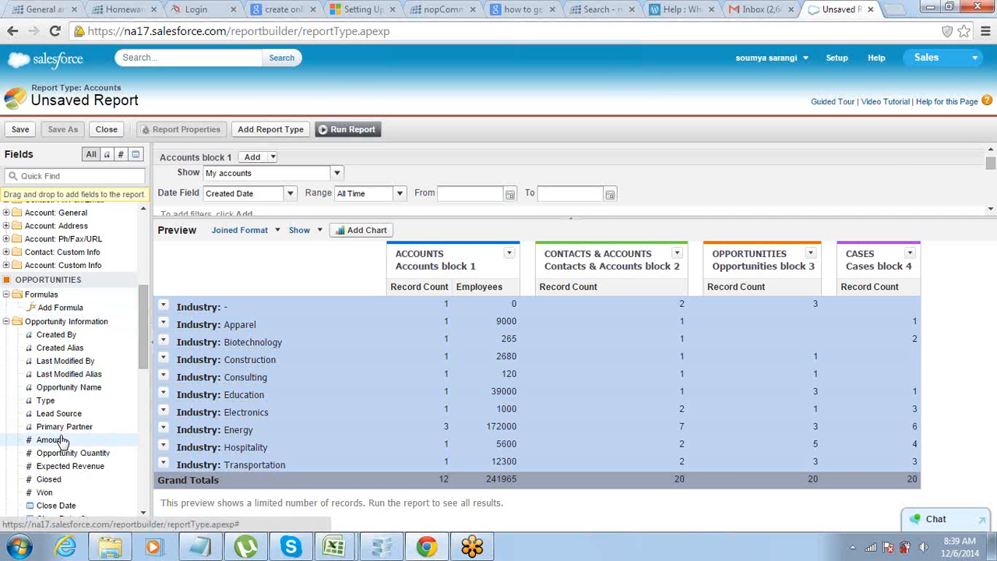
drag(63, 441, 810, 288)
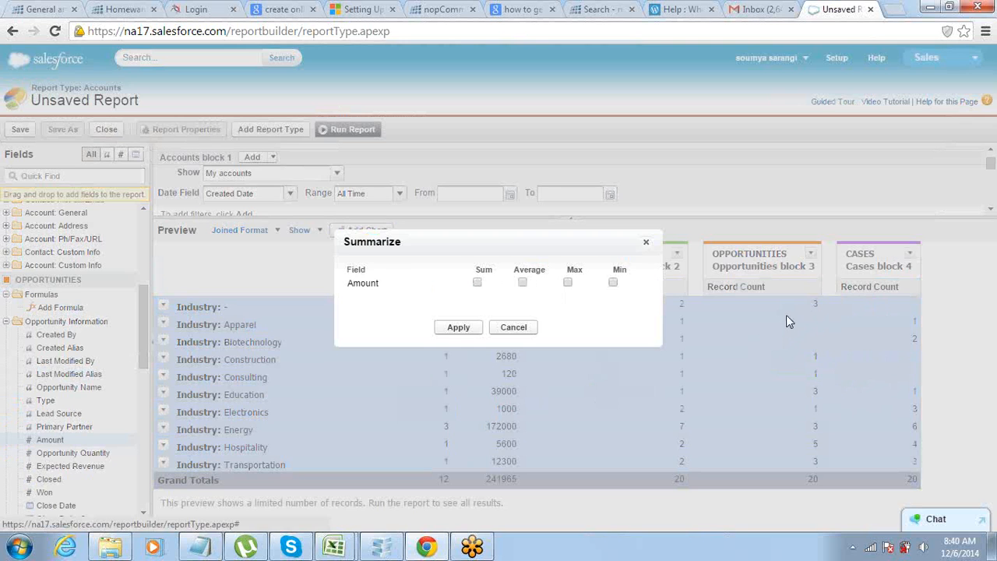
click(477, 282)
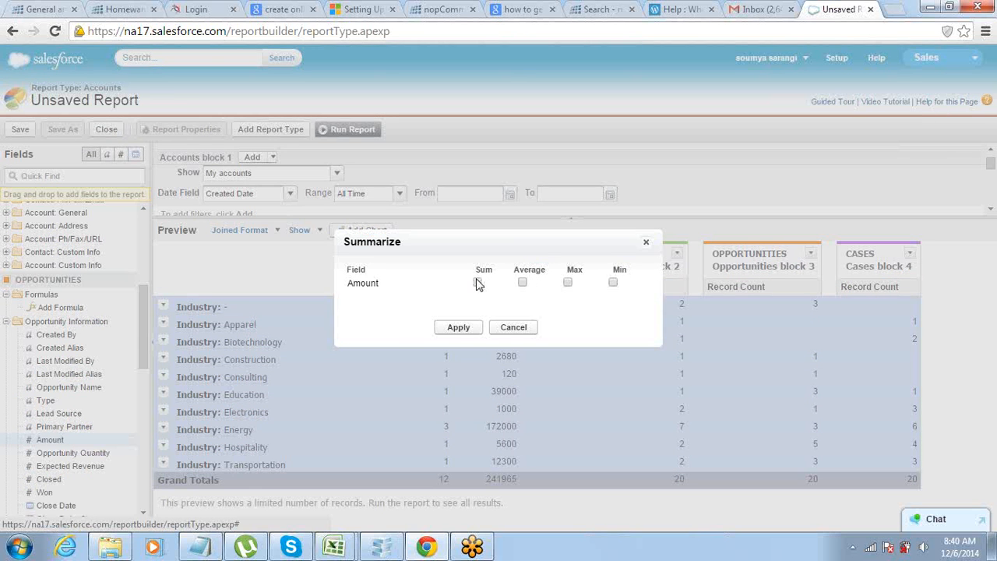
click(457, 328)
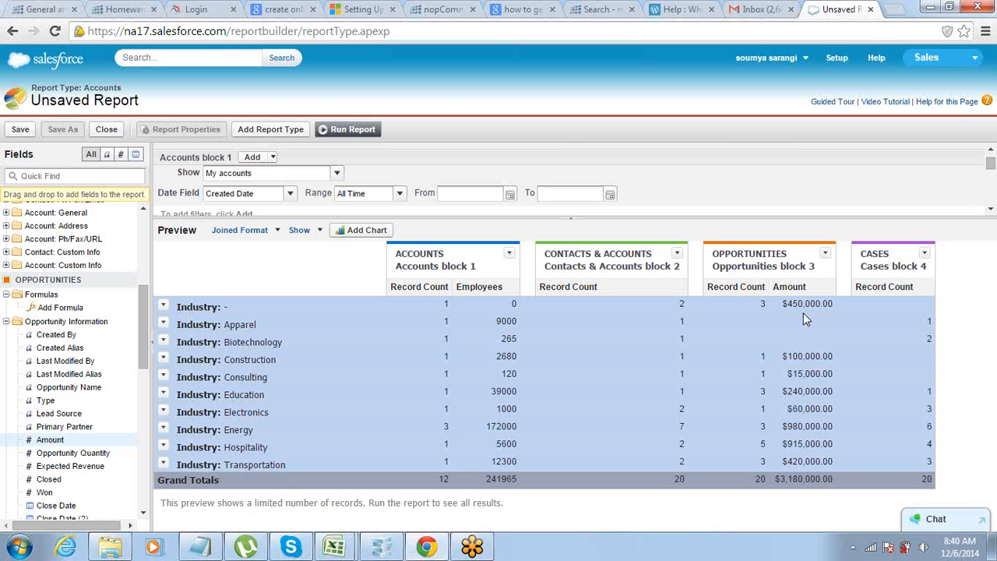
Switch to the Notepad notes and add the heading "What do you do with Report?" below the list of report formats.
click(201, 543)
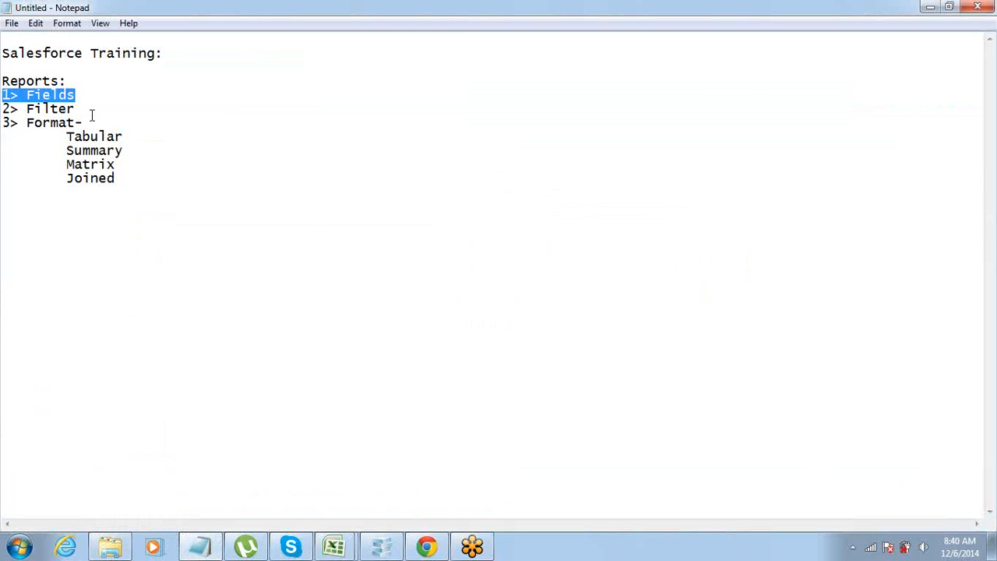
click(53, 108)
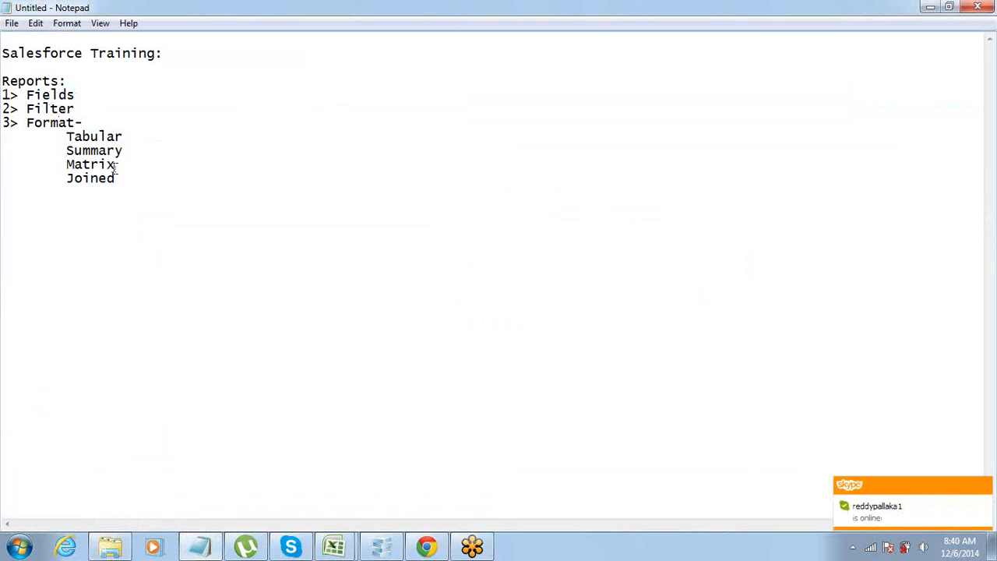
drag(126, 179, 2, 95)
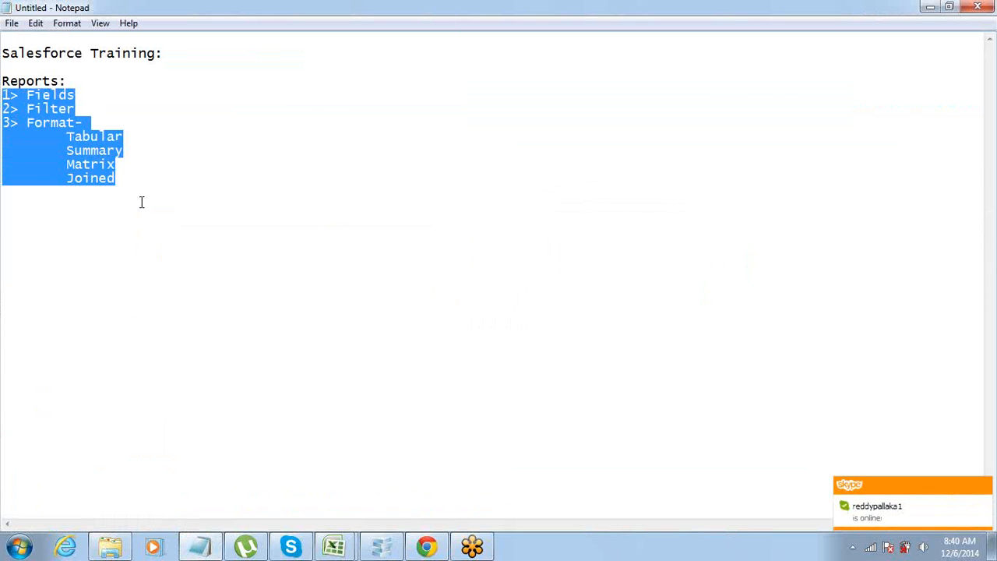
click(135, 191)
key(Return)
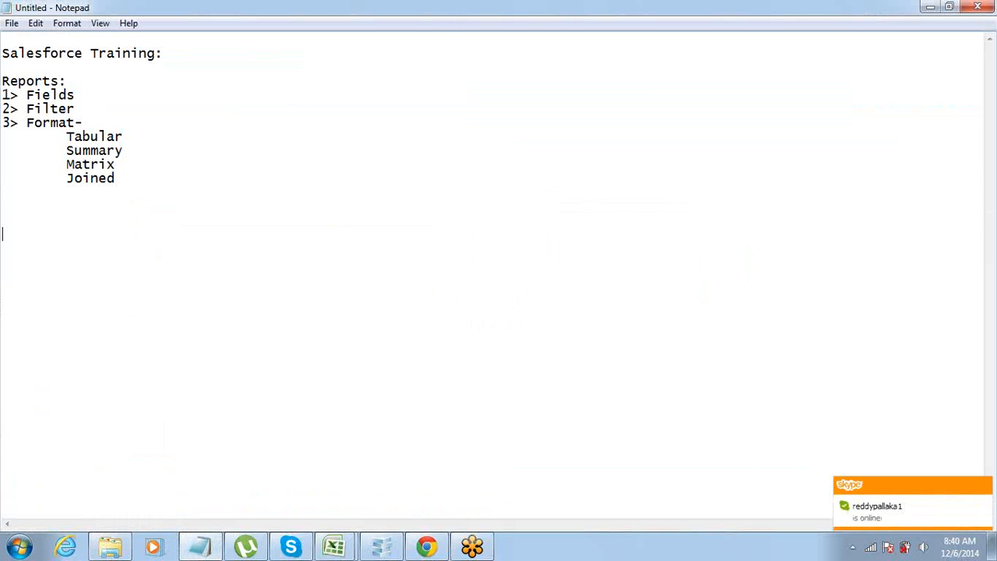
text(What do you do w)
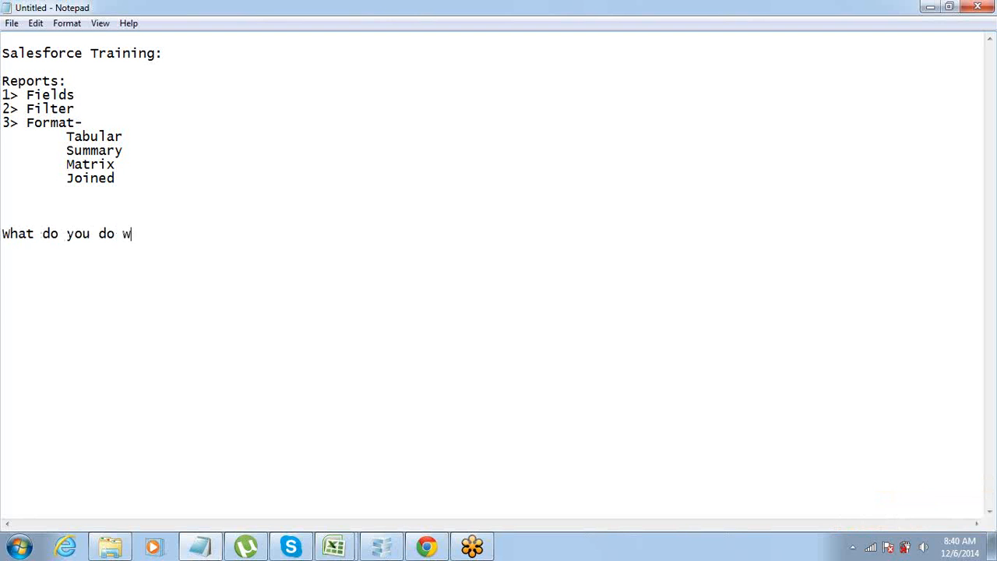
text(ith Report?)
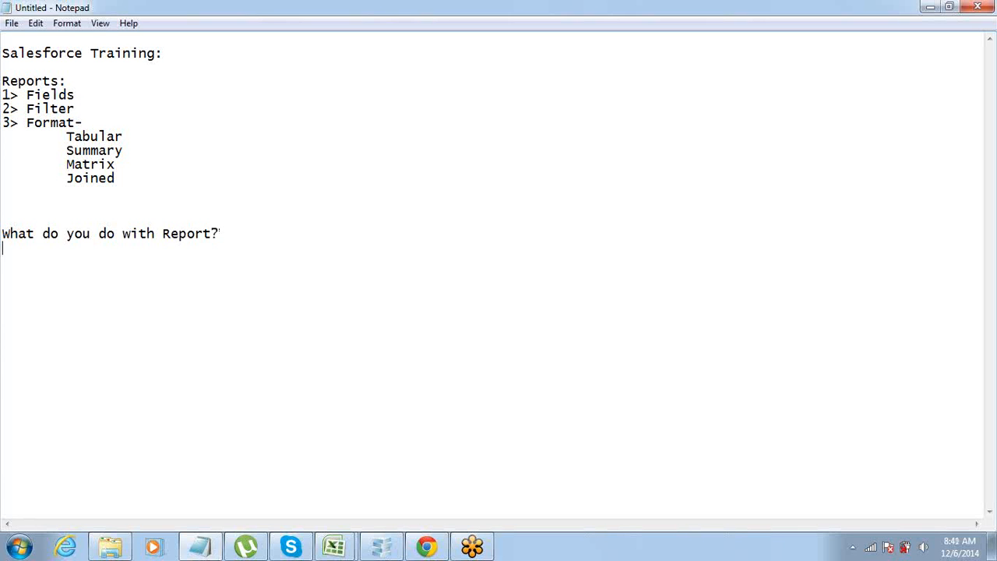
text(1 > Save ir)
Write "1> Save it as a Template" as the first item under the new heading.
key(BackSpace)
text(t as a )
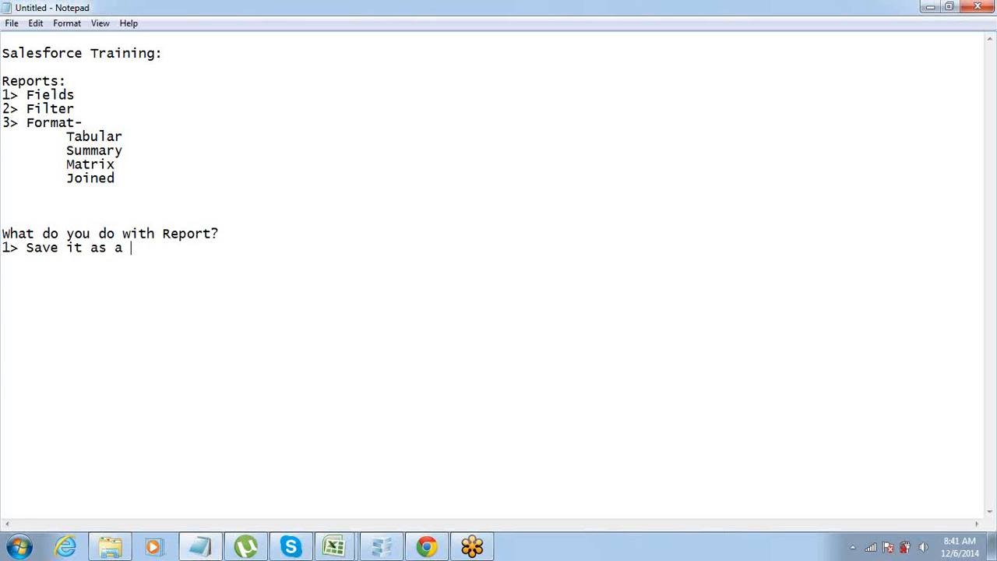
text(Template )
text(2>)
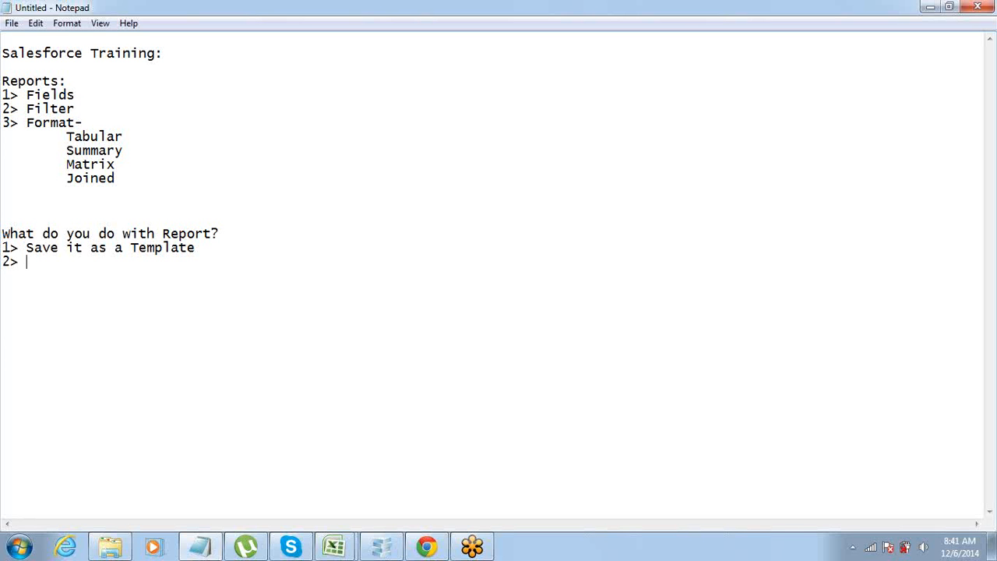
Add the second list item "2> Export to Excel / CSV".
text(Export to Ecel)
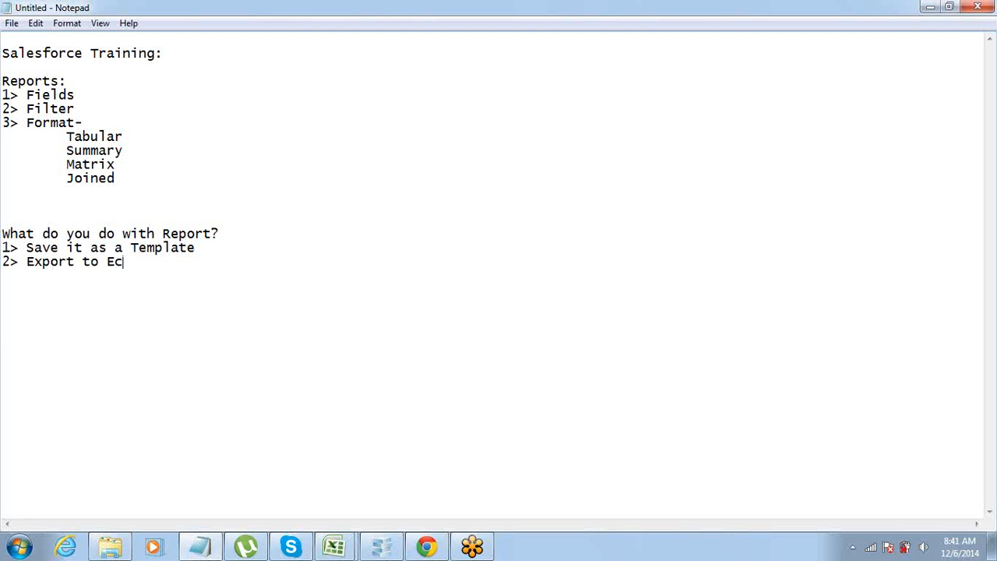
key(BackSpace)
key(BackSpace)
key(BackSpace)
text(xcel / CSV)
Add the list items "3> Print" and "4> Schedule" to the notes.
key(Return)
text(3>)
text(Print)
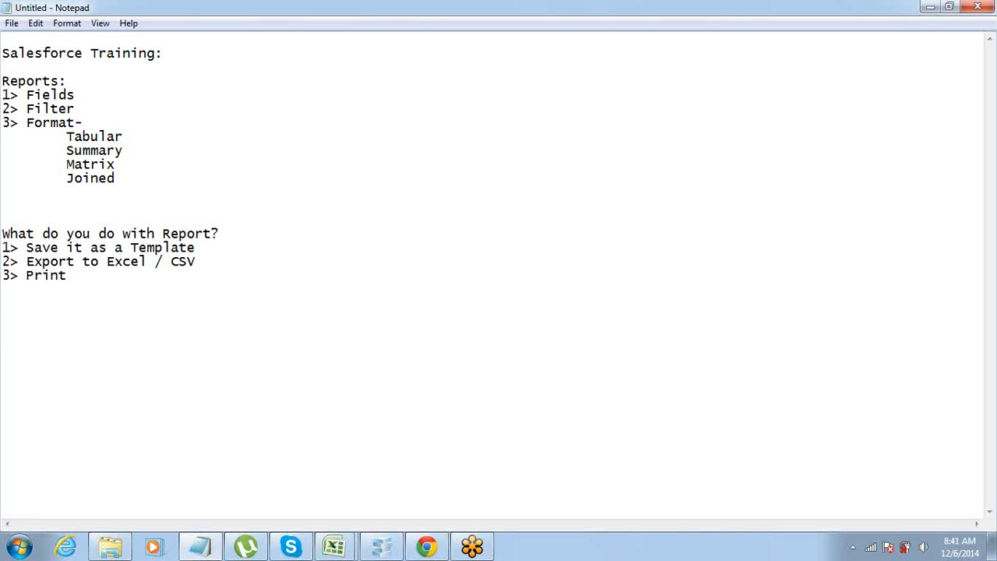
key(Return)
text(4> Schdule)
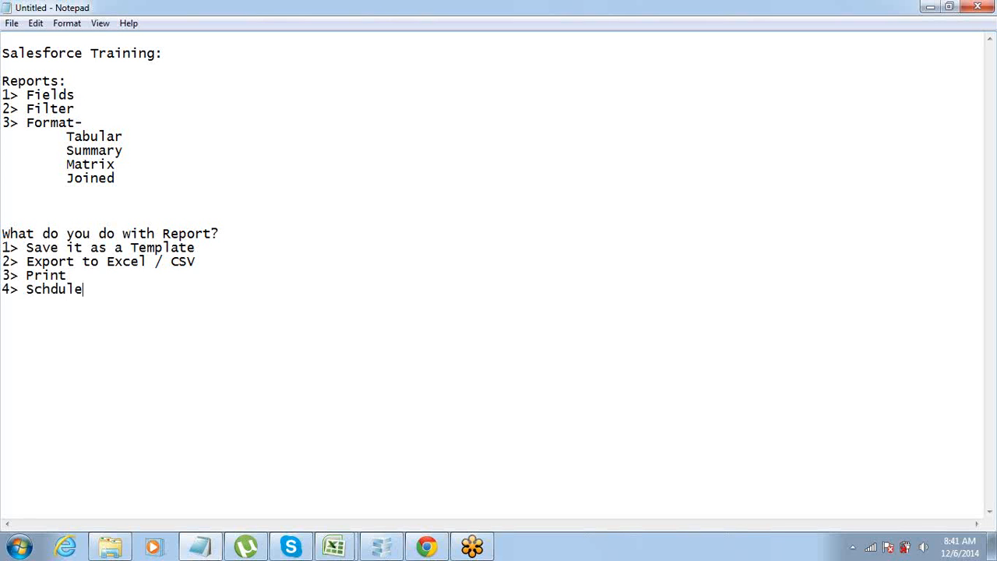
click(28, 289)
key(Right)
key(Right)
key(Right)
text(e)
Switch back to the Salesforce report in Chrome and change it from Joined to Summary format.
click(426, 547)
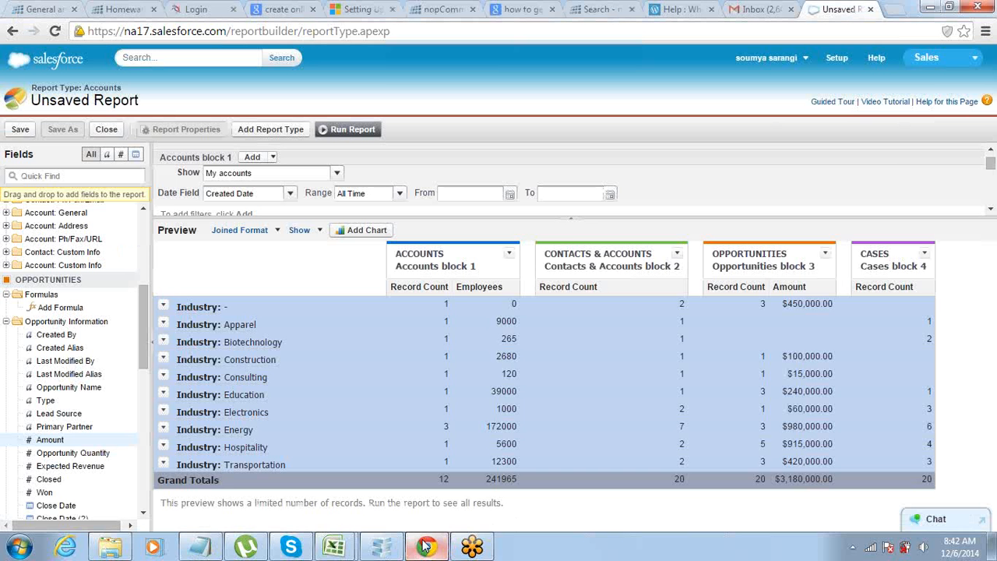
click(267, 231)
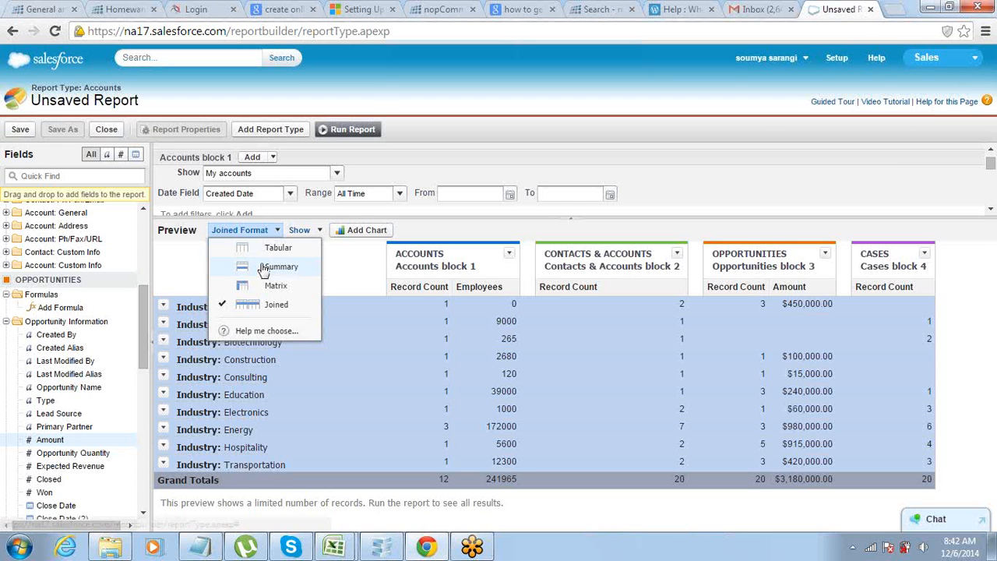
click(265, 267)
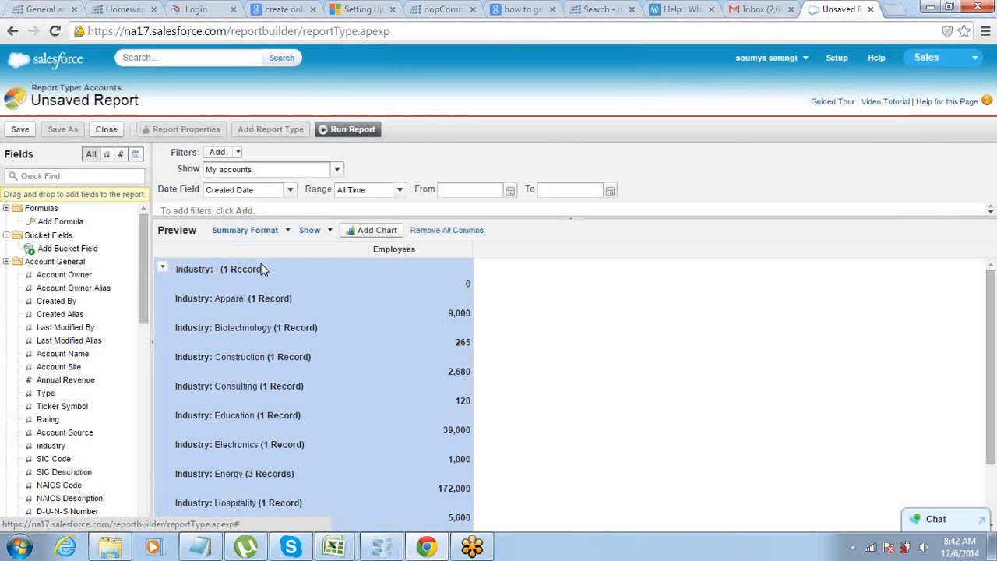
scroll(318, 274, down, 3)
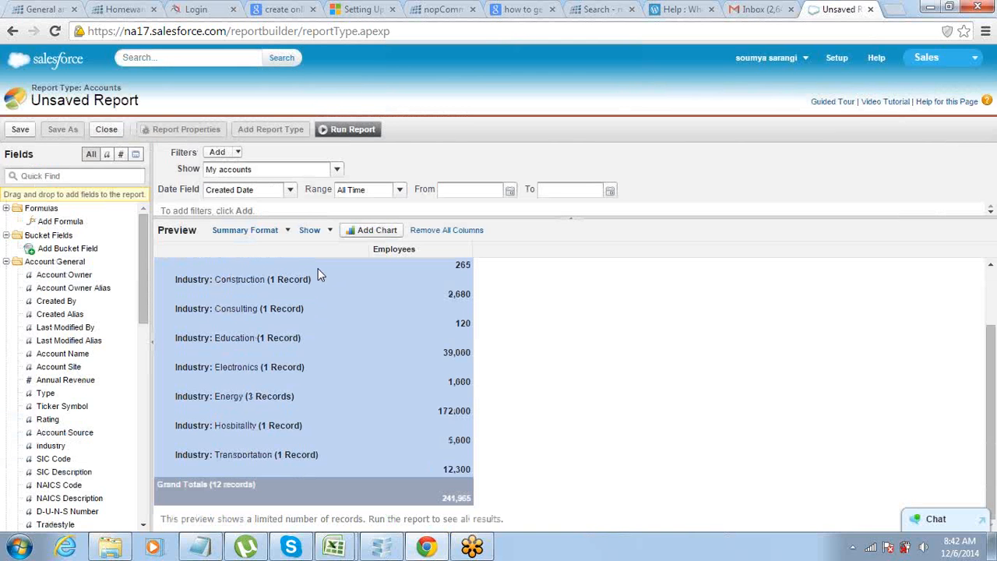
scroll(316, 275, up, 3)
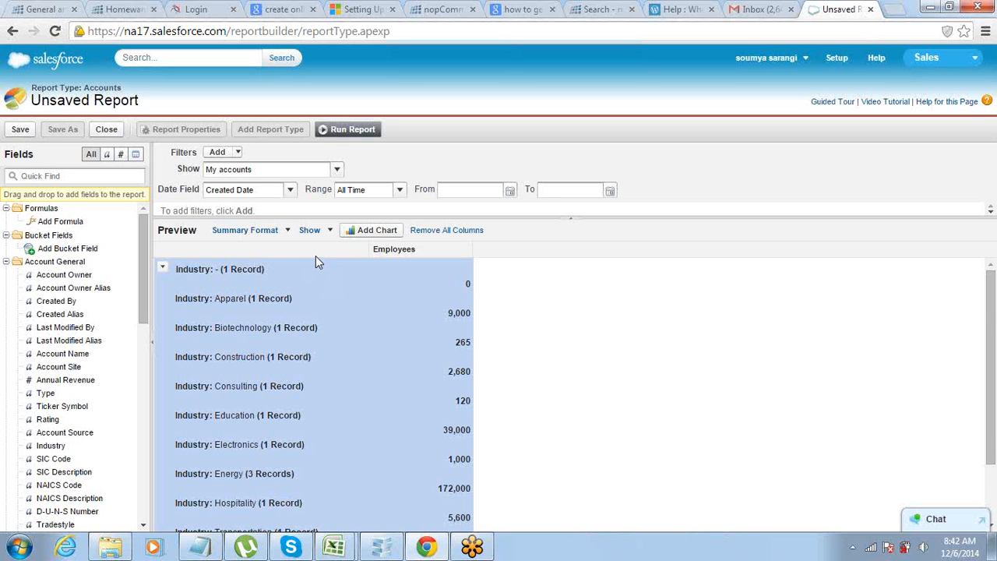
Run the summary report and open the list of run options on the results page.
click(337, 131)
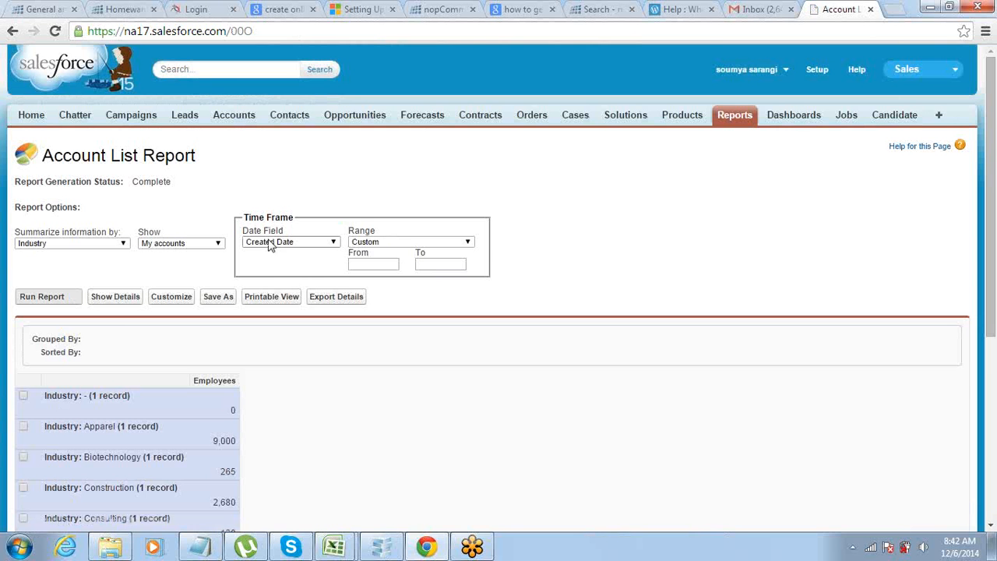
scroll(152, 269, down, 1)
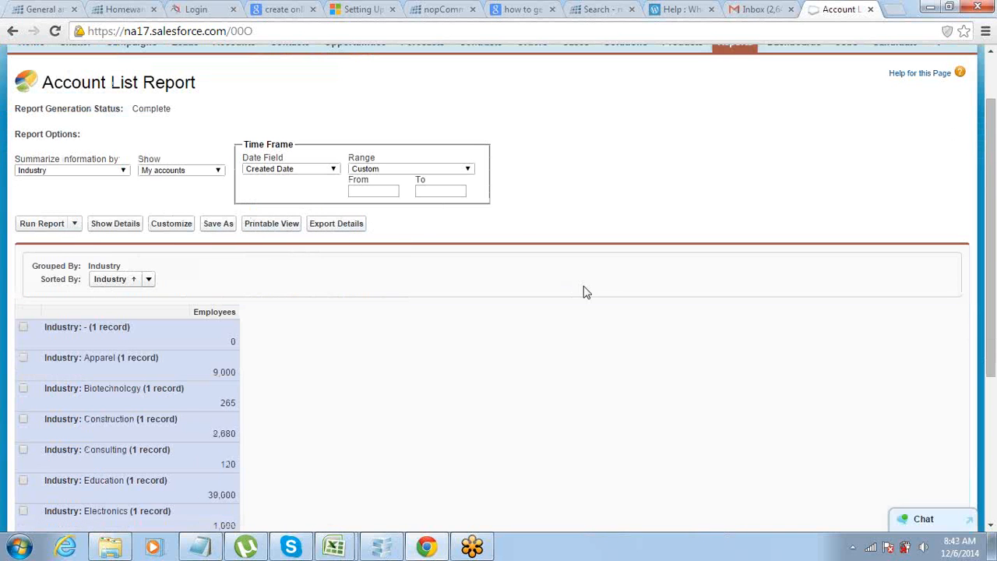
click(72, 224)
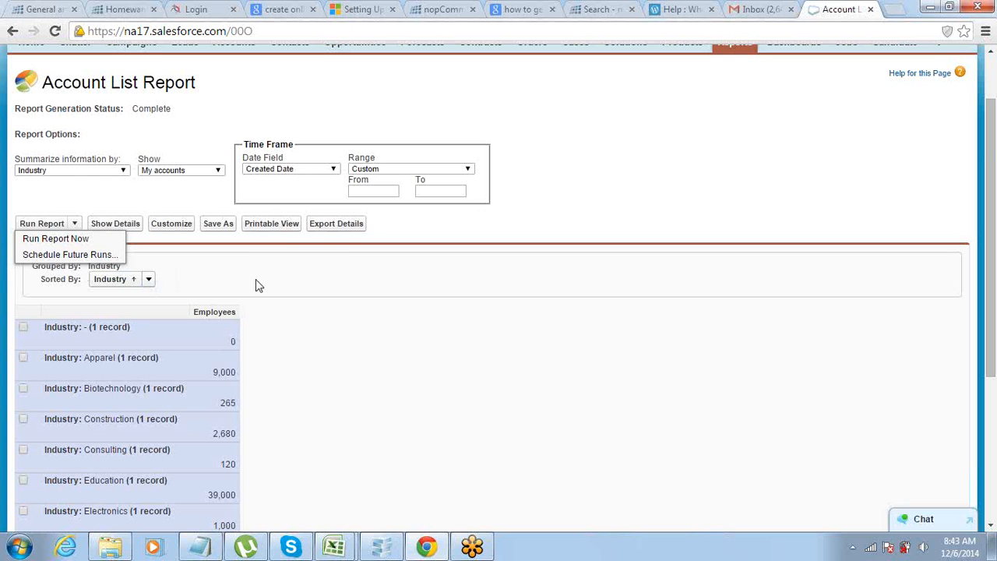
Examine the file formats offered for exporting the report details, and return to the report results.
click(318, 233)
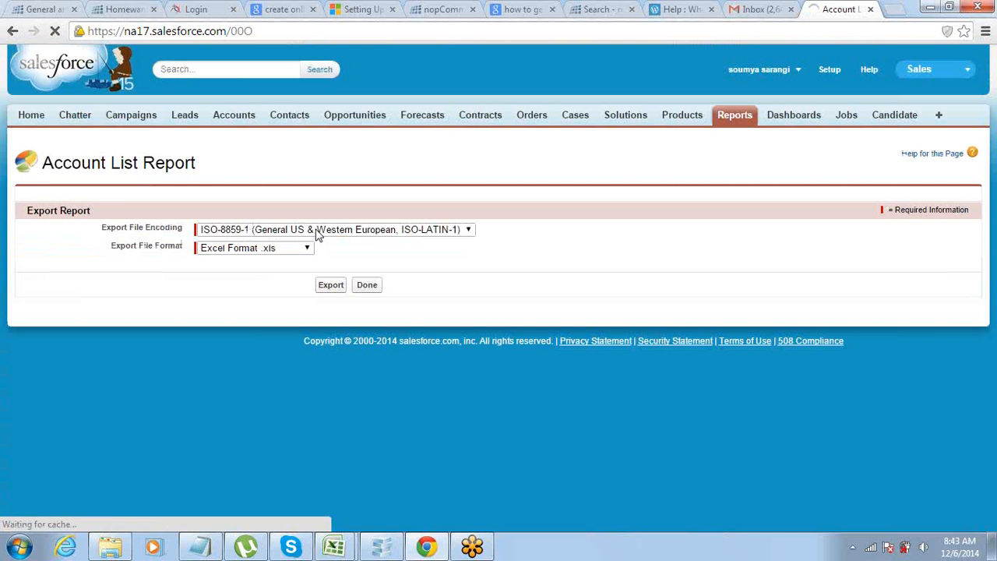
click(206, 247)
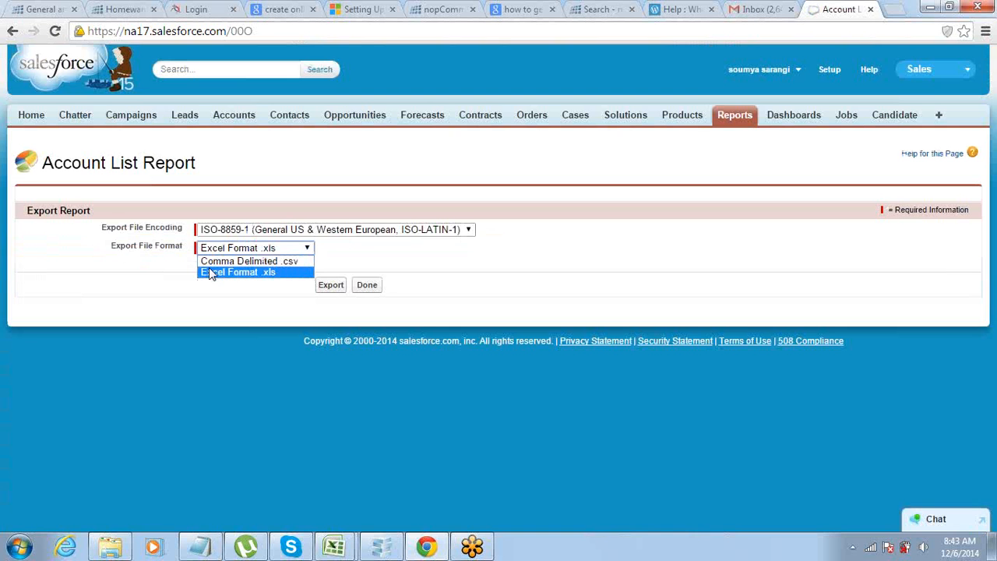
click(13, 31)
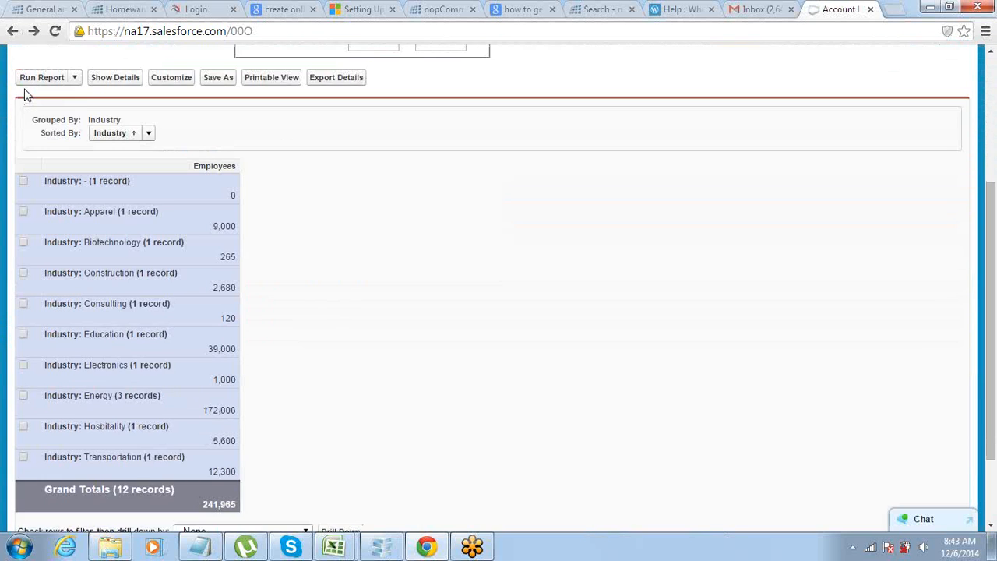
Generate the printable view of the account report.
scroll(26, 92, down, 3)
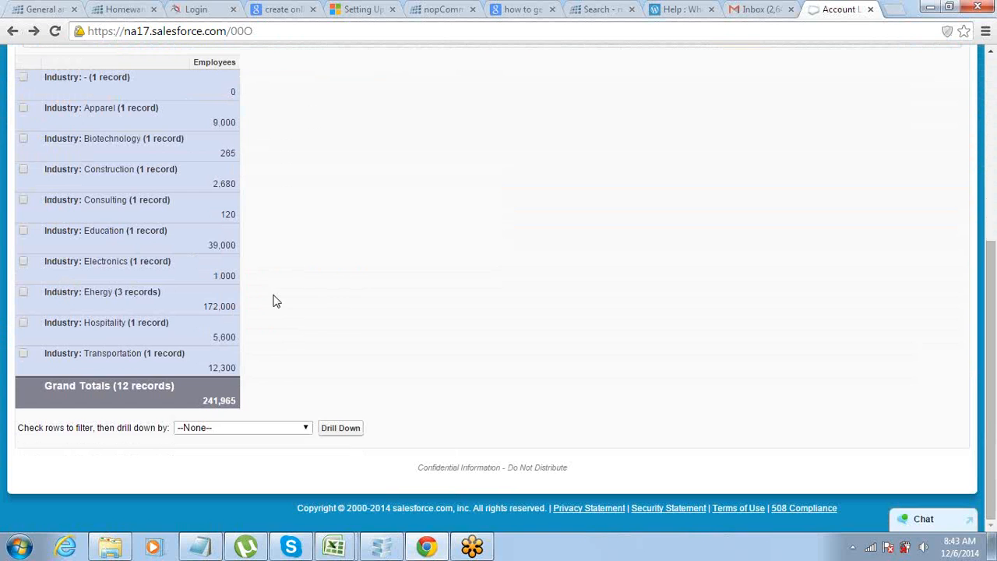
scroll(277, 302, up, 3)
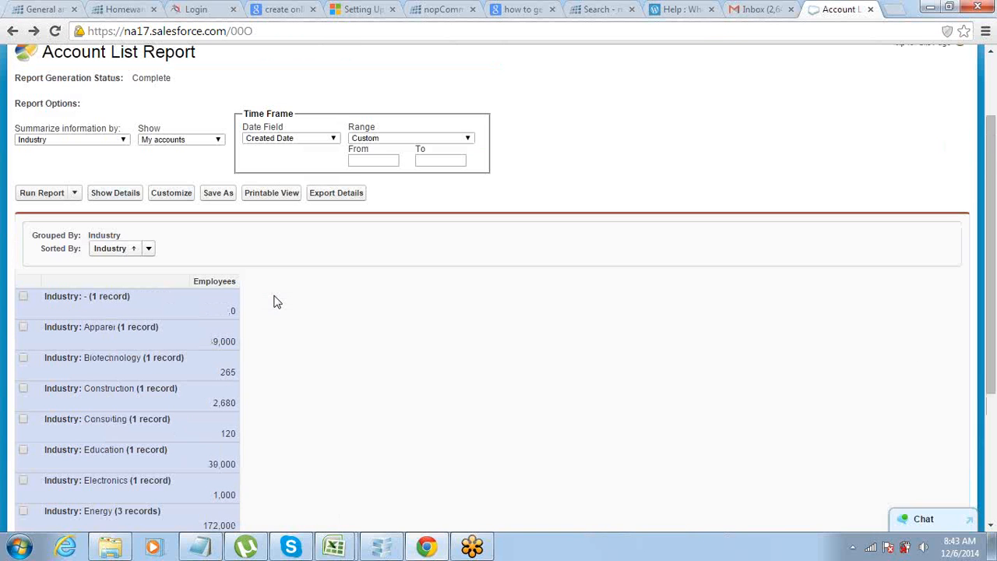
click(267, 199)
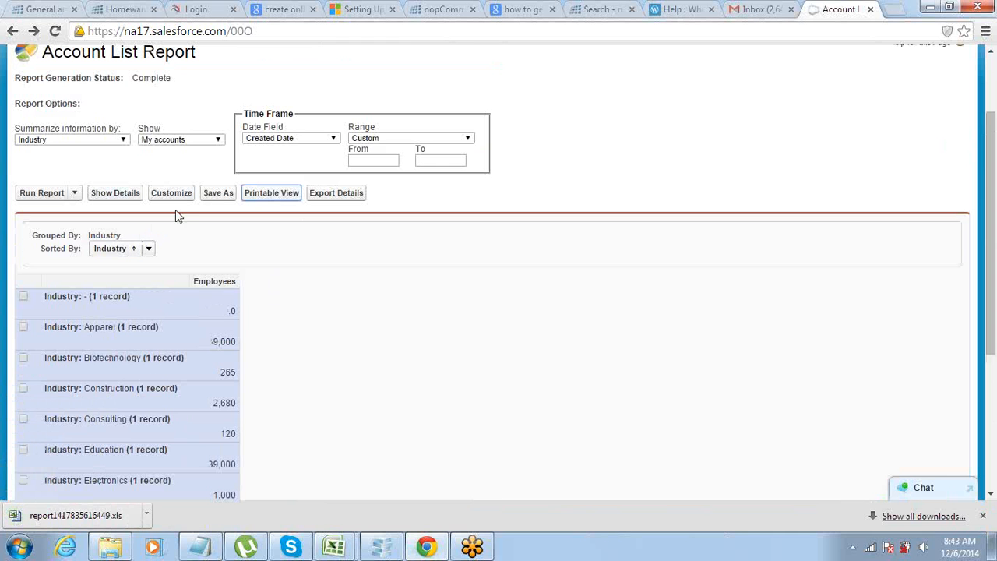
click(206, 201)
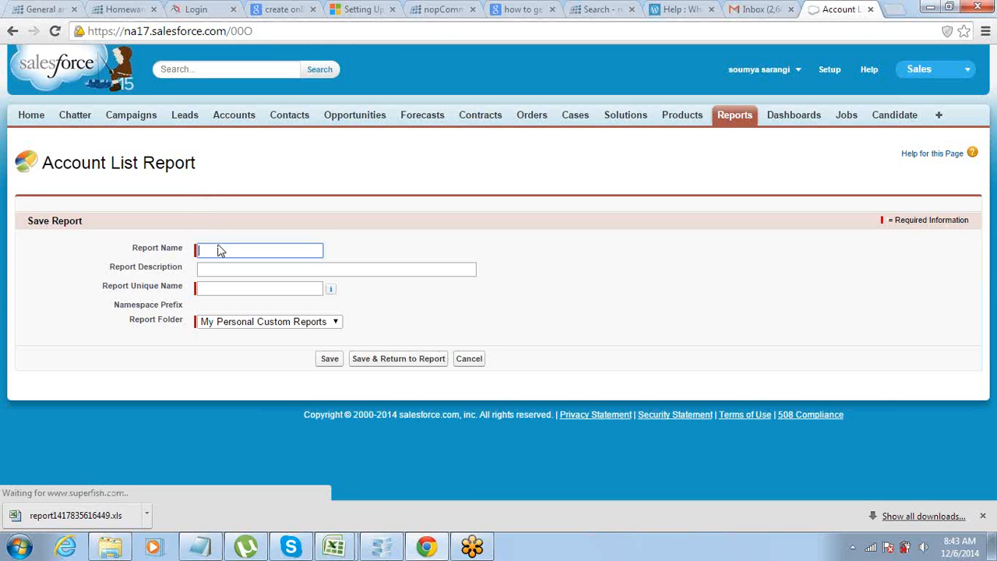
click(220, 247)
text(Report1)
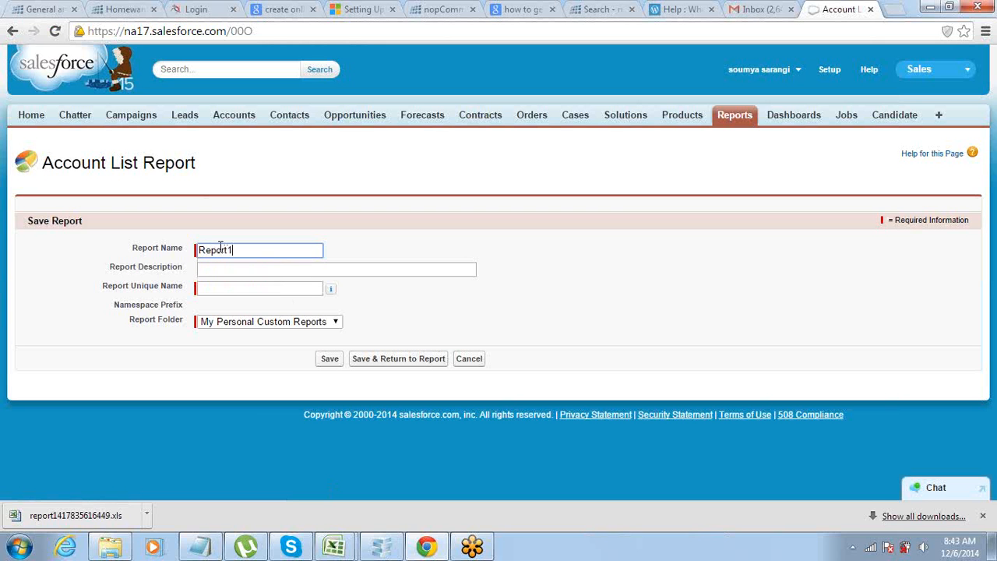
key(Tab)
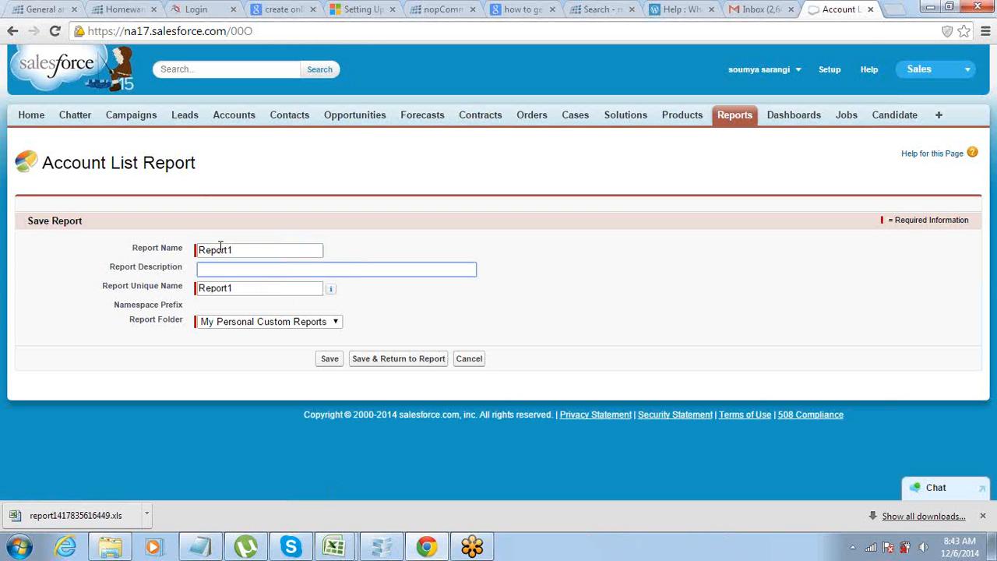
text(Report1)
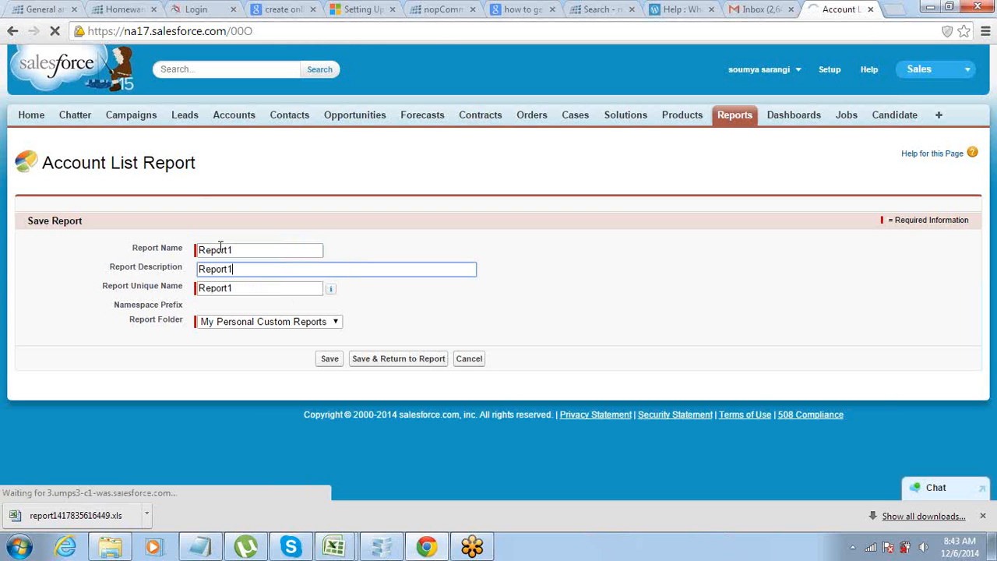
key(Tab)
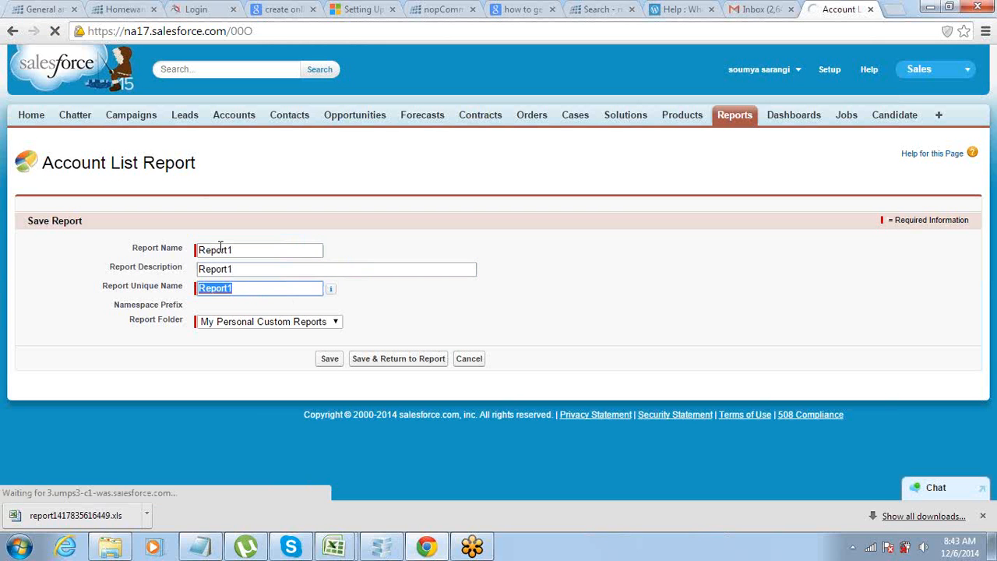
click(255, 326)
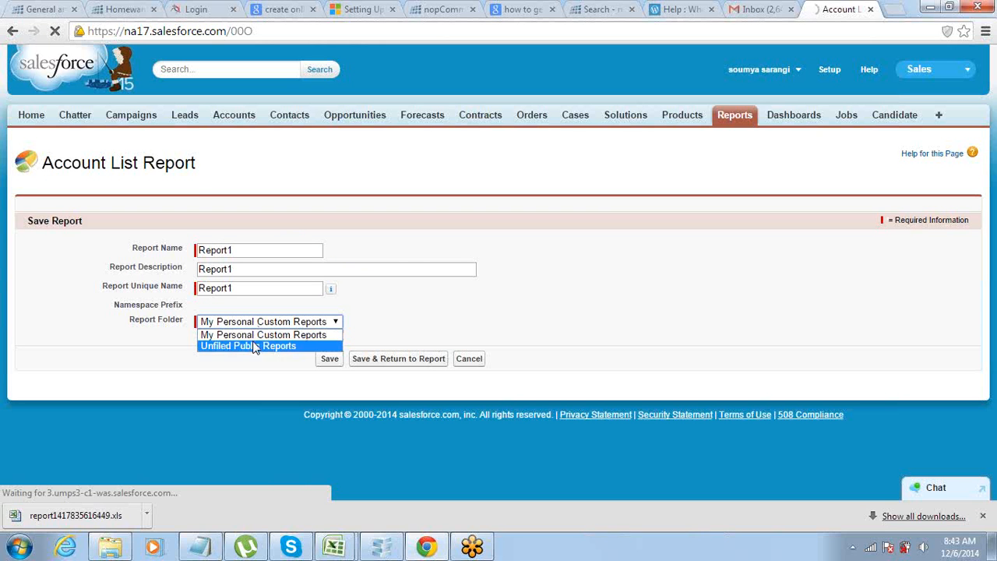
click(129, 347)
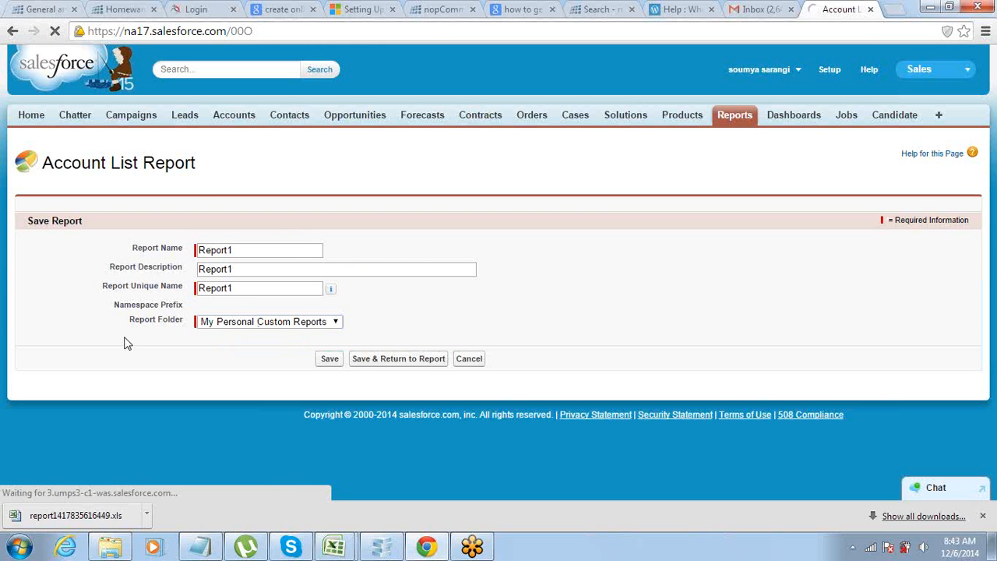
click(215, 327)
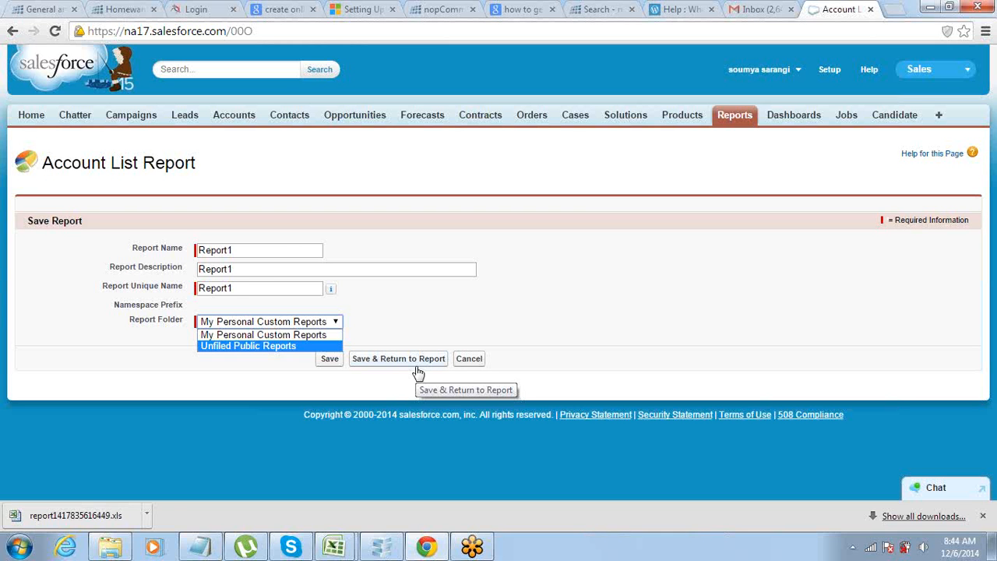
click(459, 364)
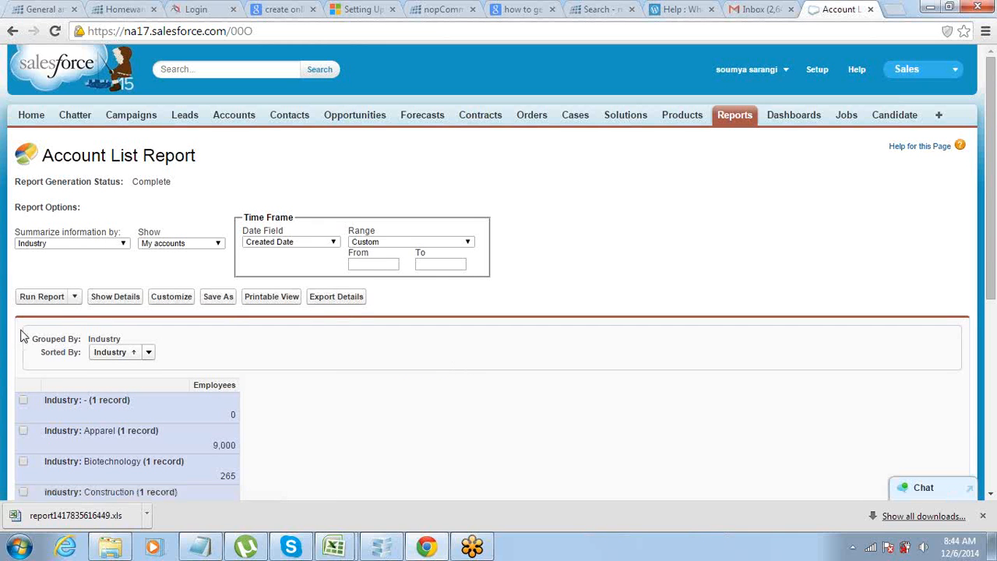
Schedule future runs of the report, saving it as Account List Report in My Personal Custom Reports and continuing to the schedule settings.
click(74, 298)
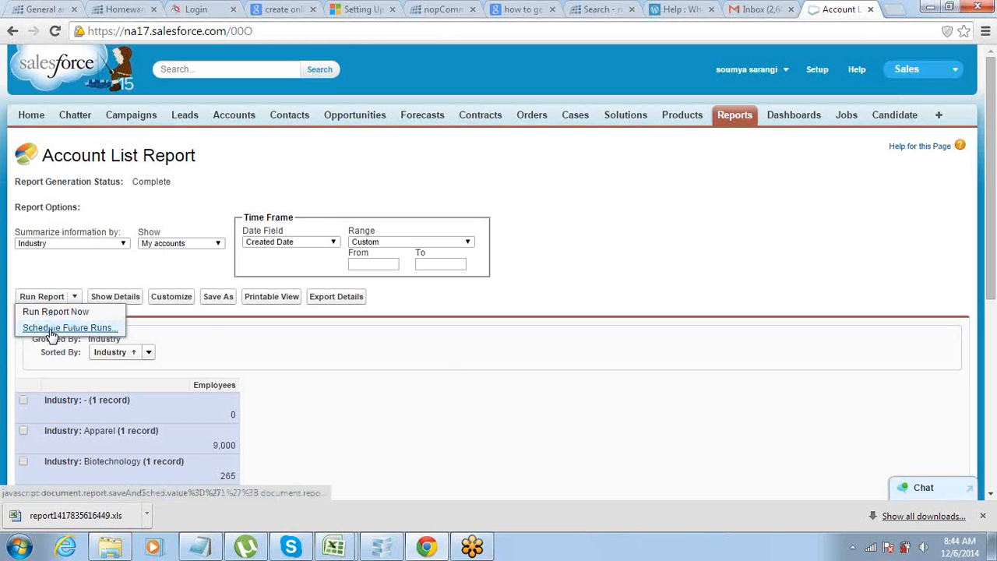
click(50, 330)
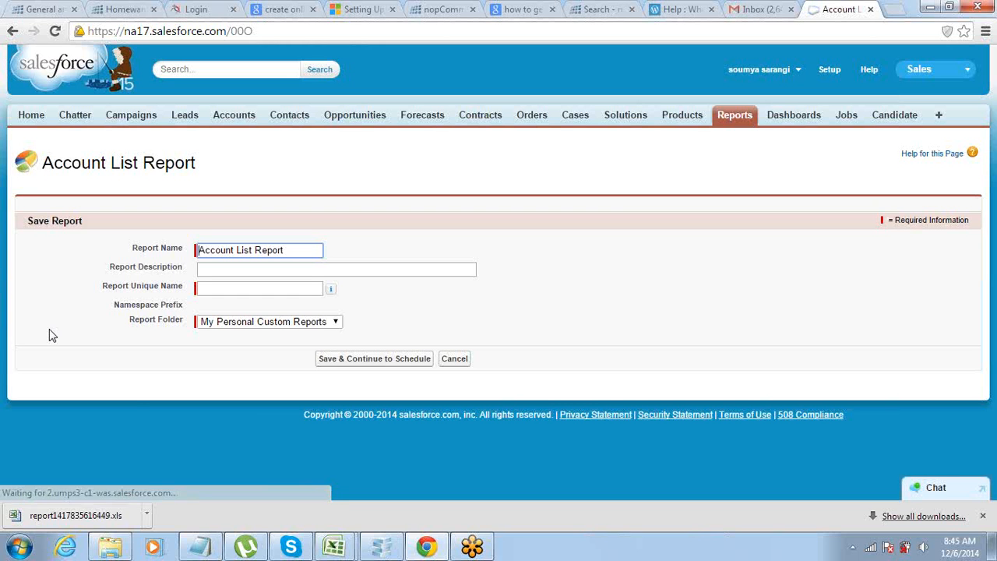
key(Tab)
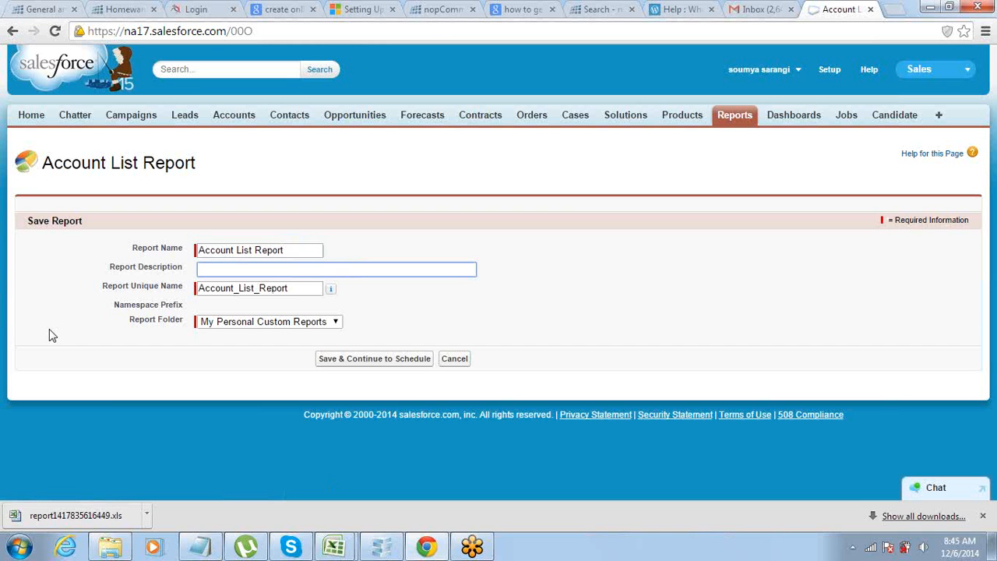
click(368, 361)
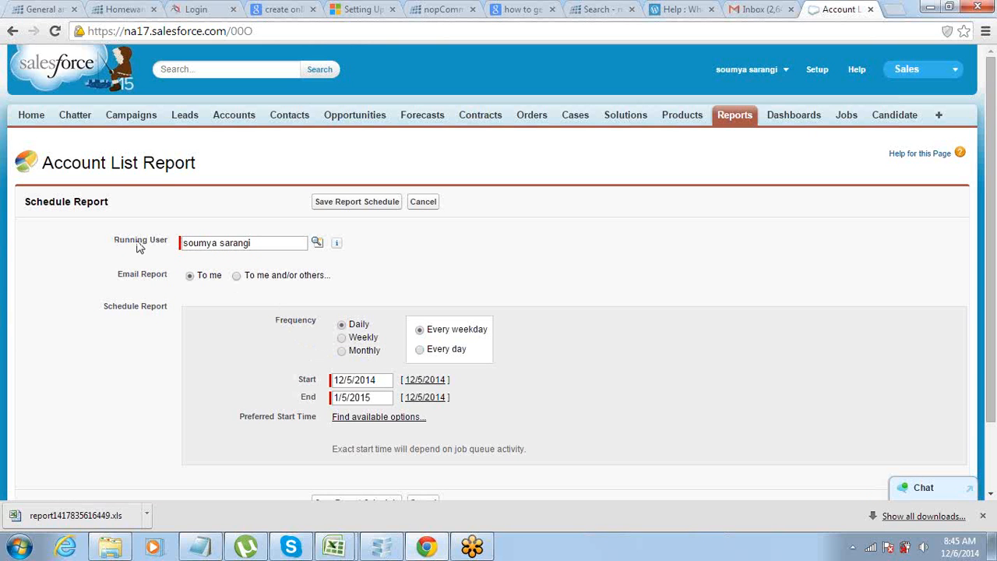
Examine the email recipient choices and the settings for the weekly, monthly and daily schedule frequencies.
drag(115, 241, 159, 246)
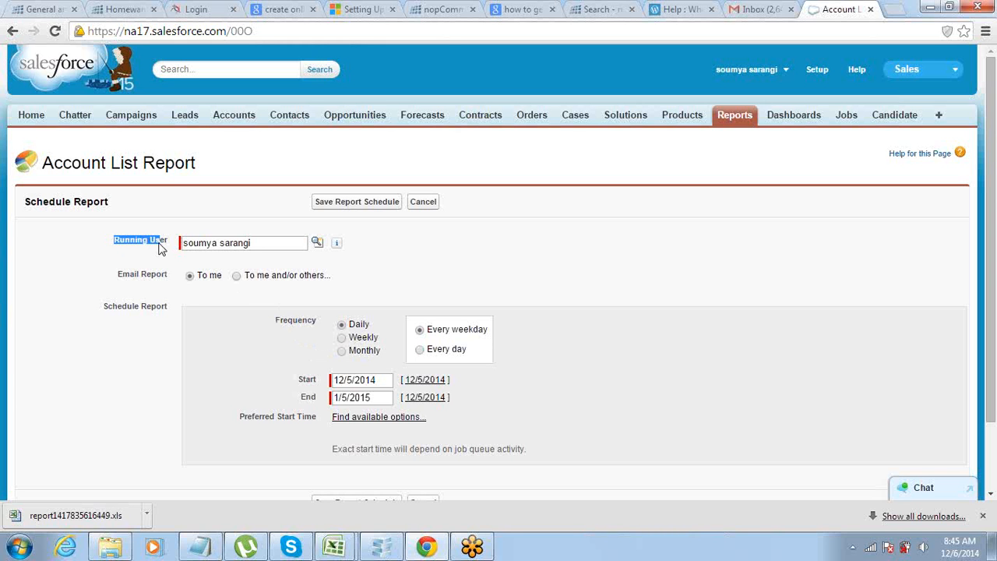
click(237, 275)
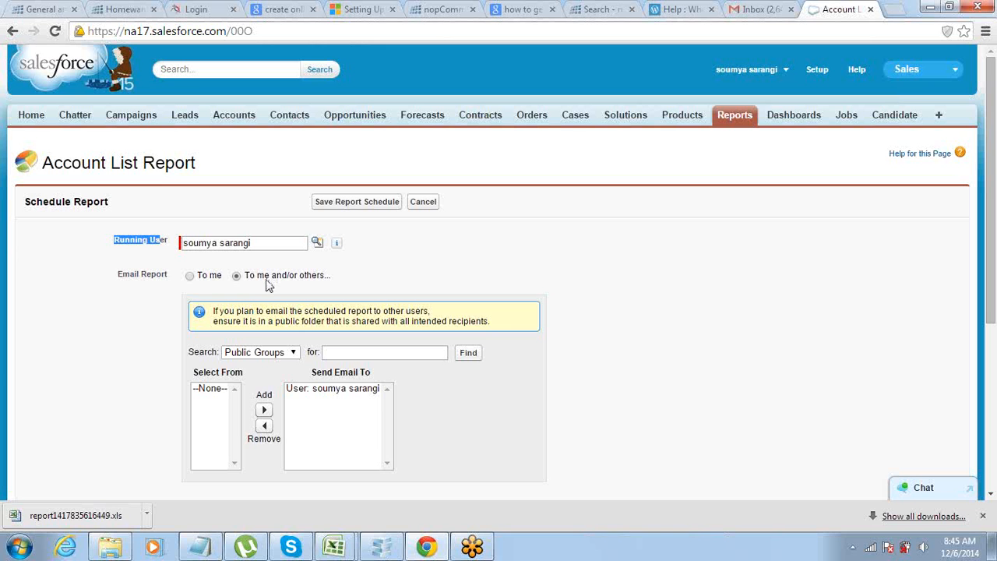
click(190, 277)
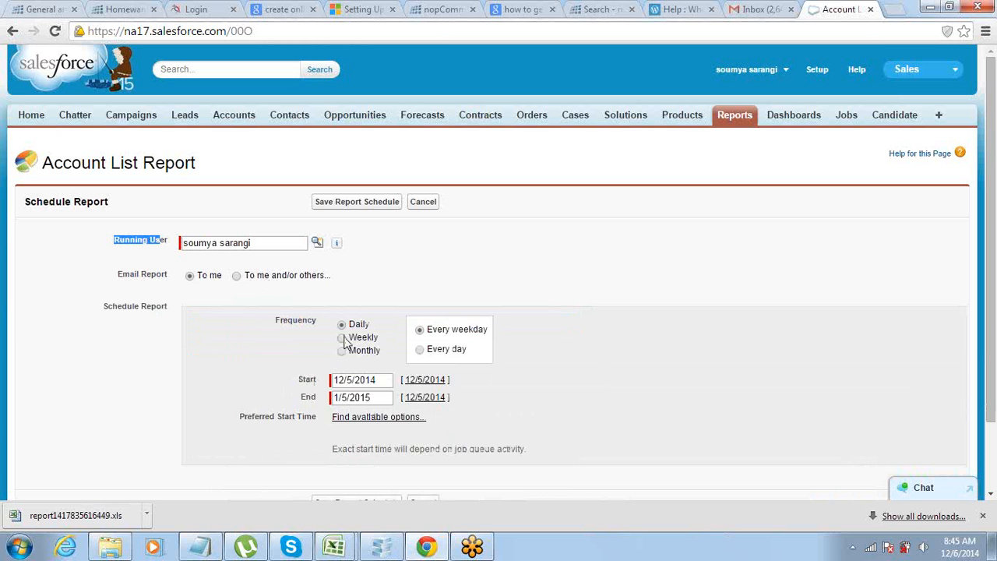
click(342, 338)
click(343, 351)
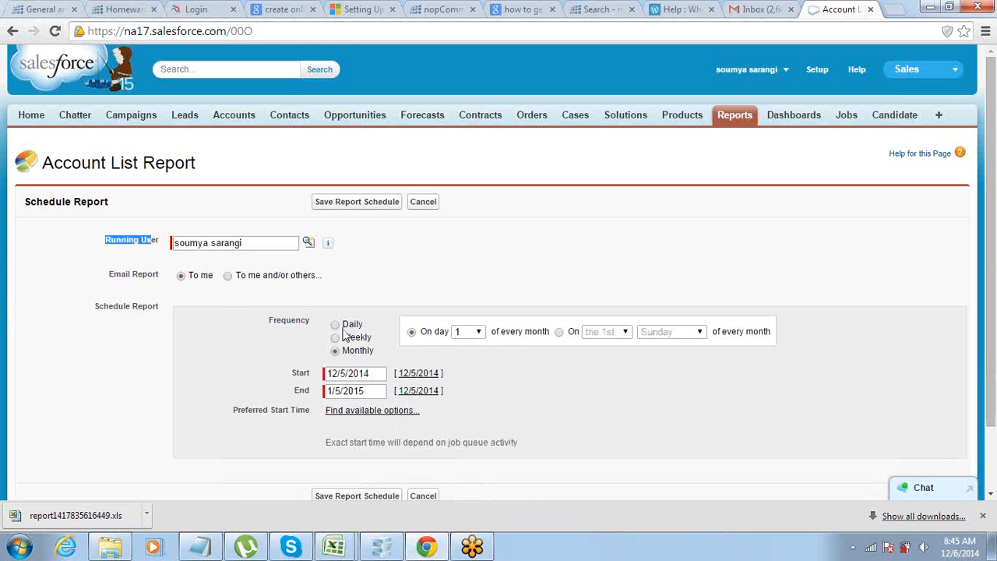
click(337, 325)
scroll(324, 350, down, 1)
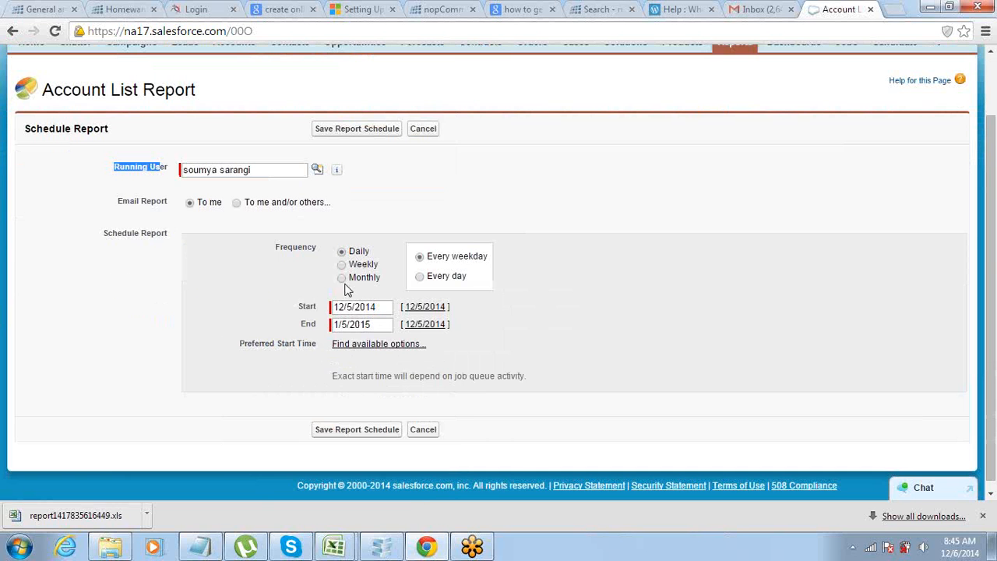
Set the schedule frequency to Weekly, recurring on Wednesday only.
click(341, 265)
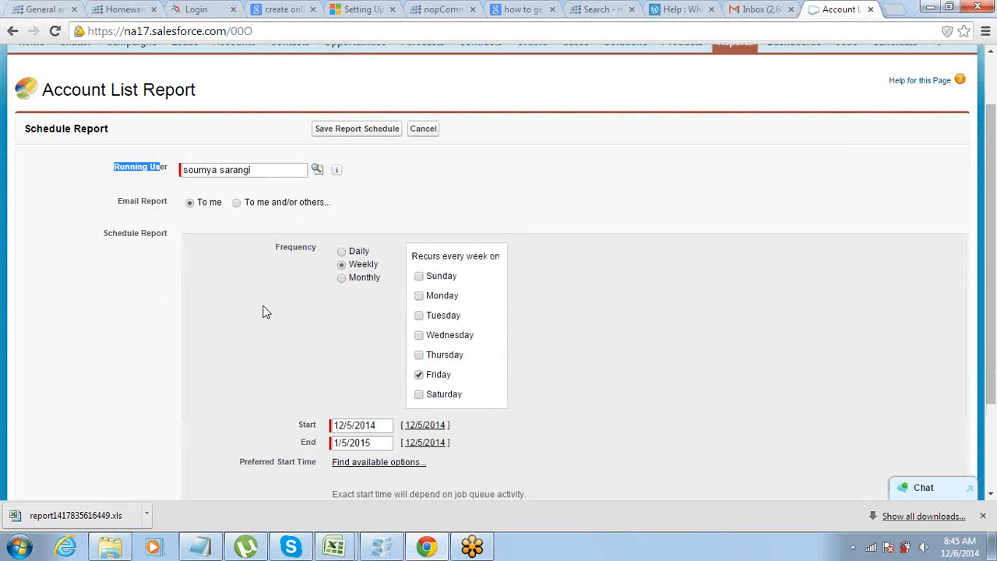
scroll(263, 312, down, 1)
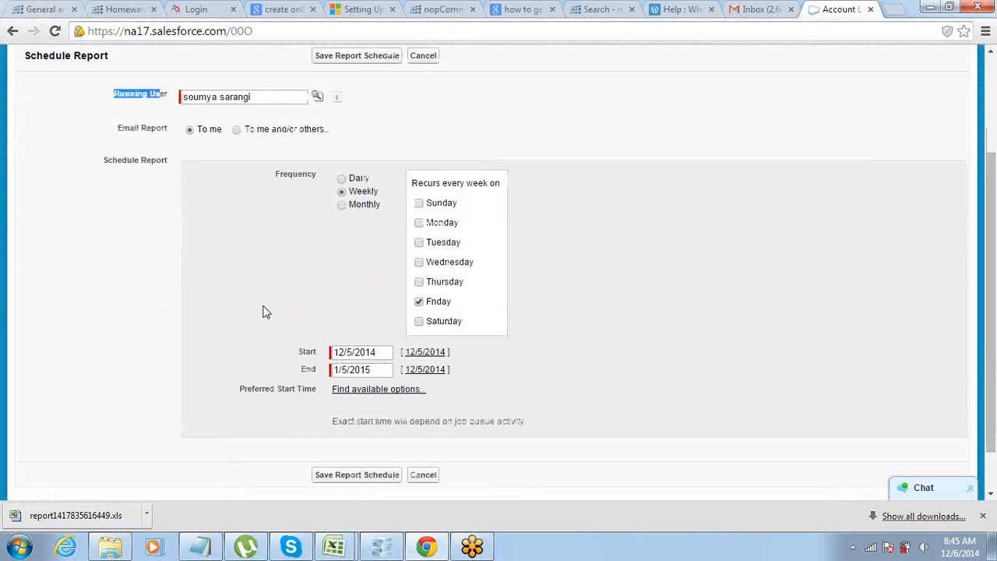
click(419, 263)
click(419, 304)
Set the report schedule's start date to 12/17/2014.
click(391, 349)
drag(391, 349, 330, 351)
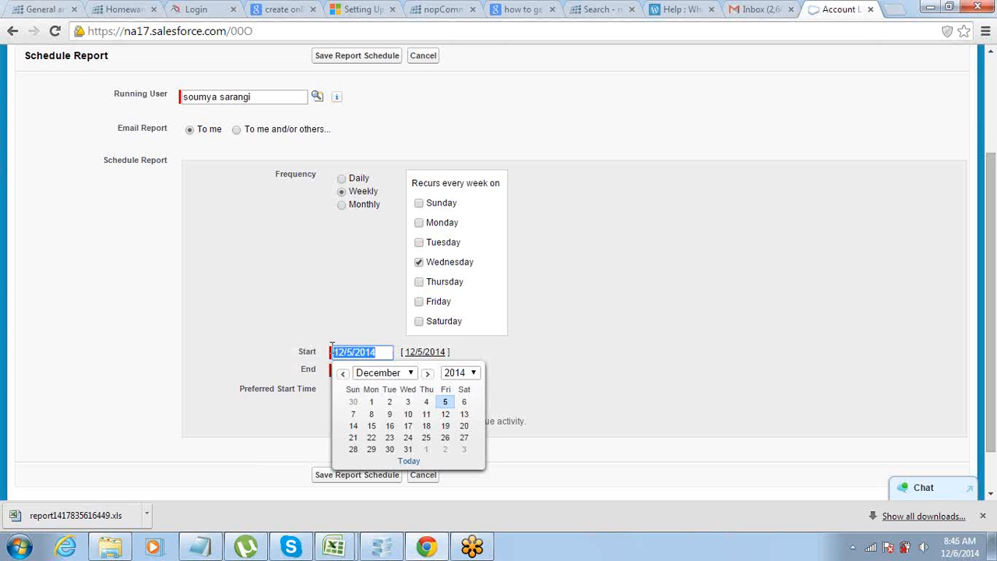
click(251, 335)
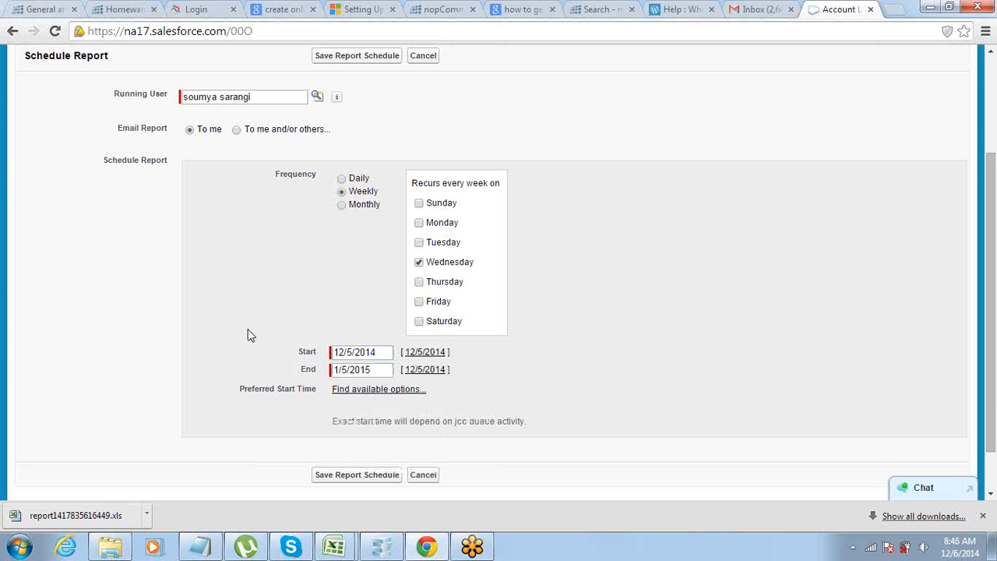
click(340, 351)
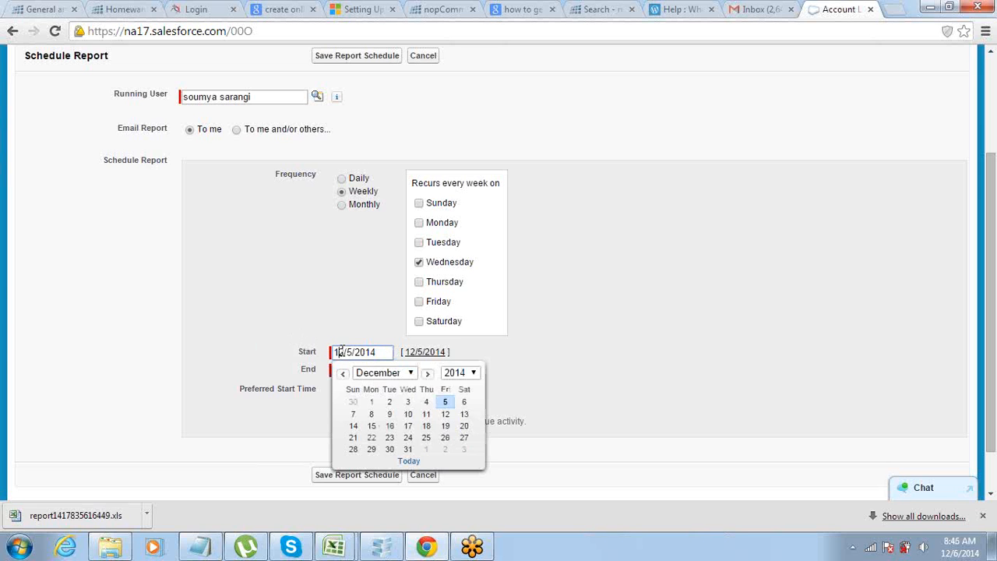
click(407, 425)
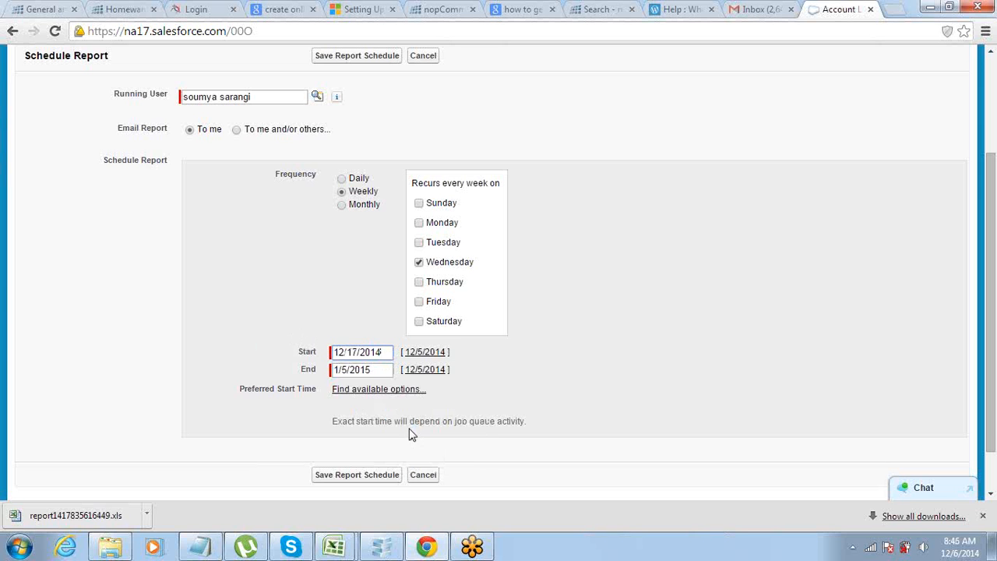
Set the schedule's end date to 1/31/2015 and try to save the report schedule.
click(349, 370)
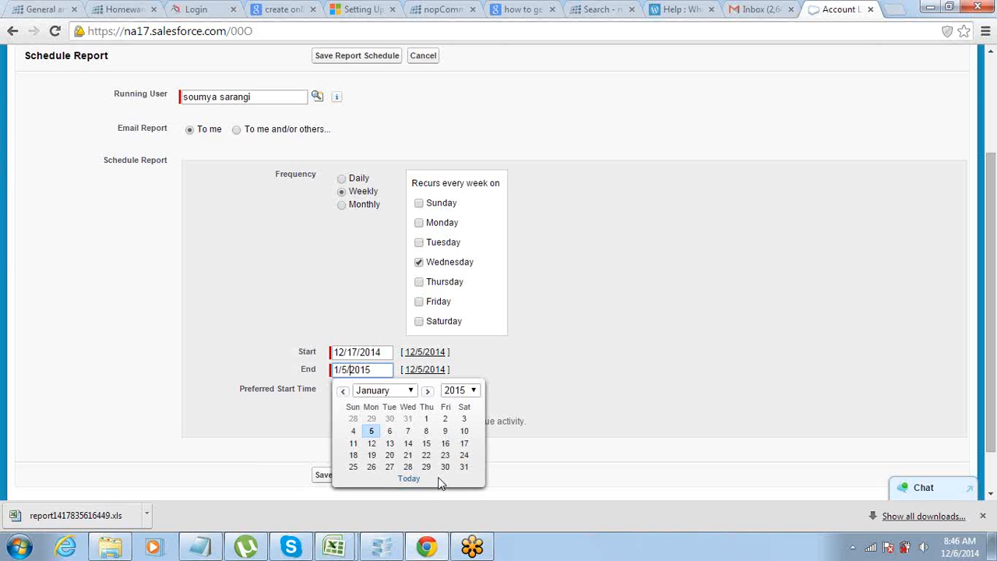
click(463, 467)
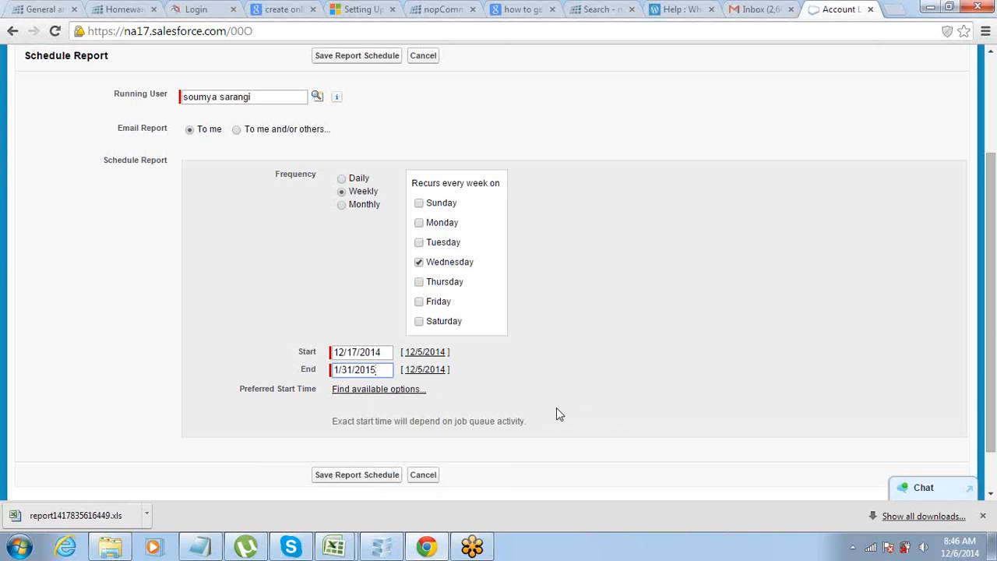
scroll(556, 413, up, 1)
scroll(556, 413, down, 2)
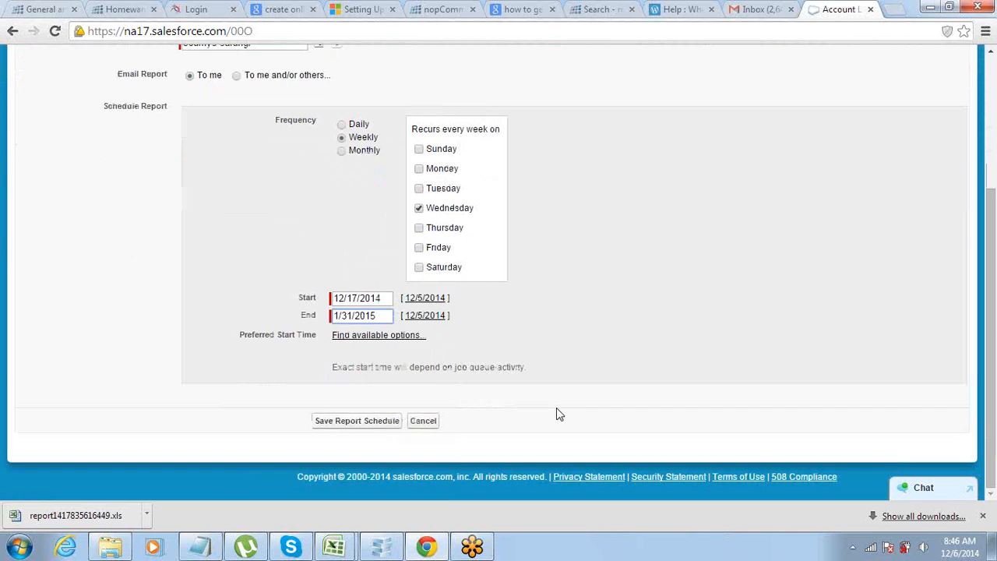
click(357, 419)
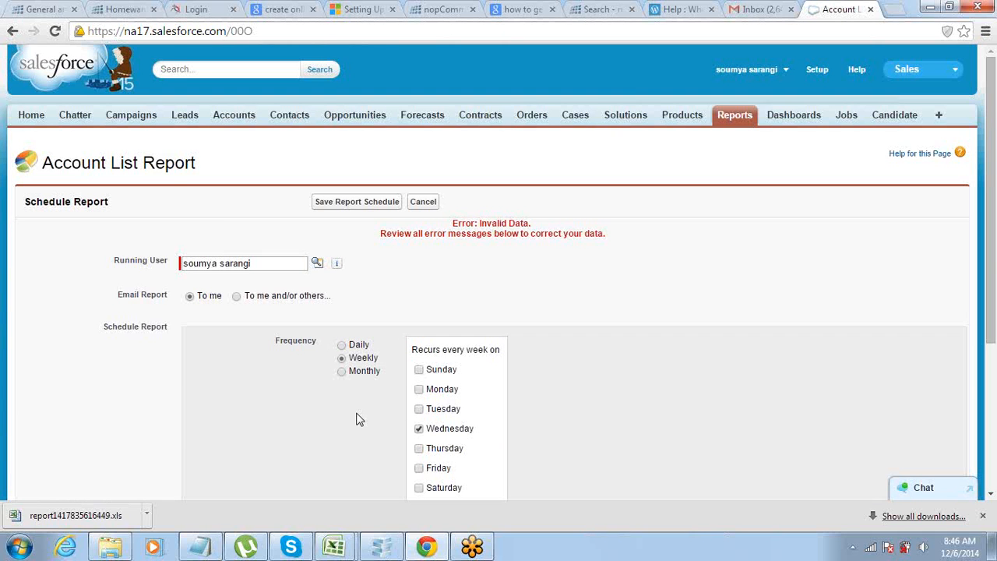
Switch to the Notepad notes and review the report formats and the "What do you do with Report?" list.
key(alt+Tab)
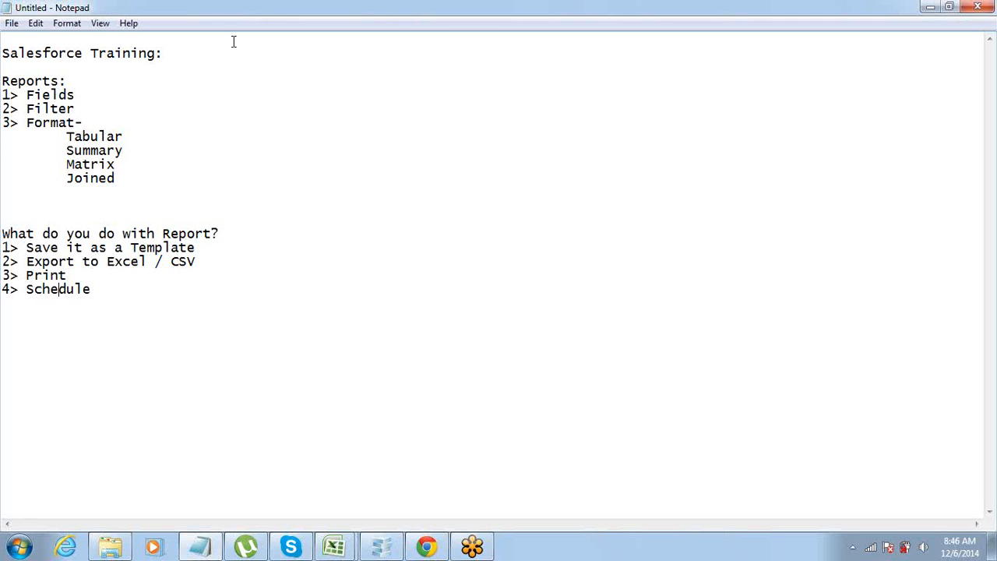
drag(65, 139, 82, 141)
click(83, 167)
drag(3, 230, 101, 308)
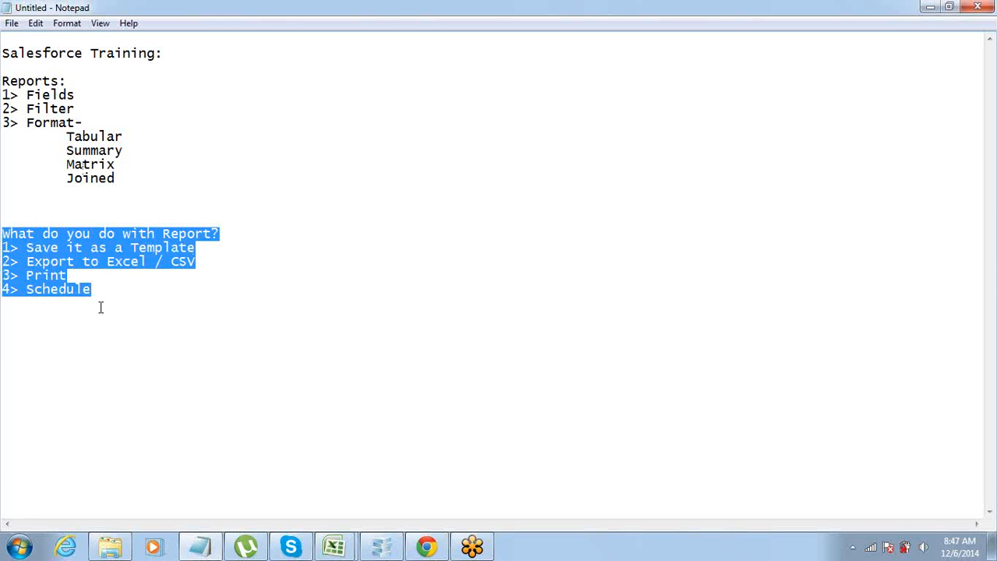